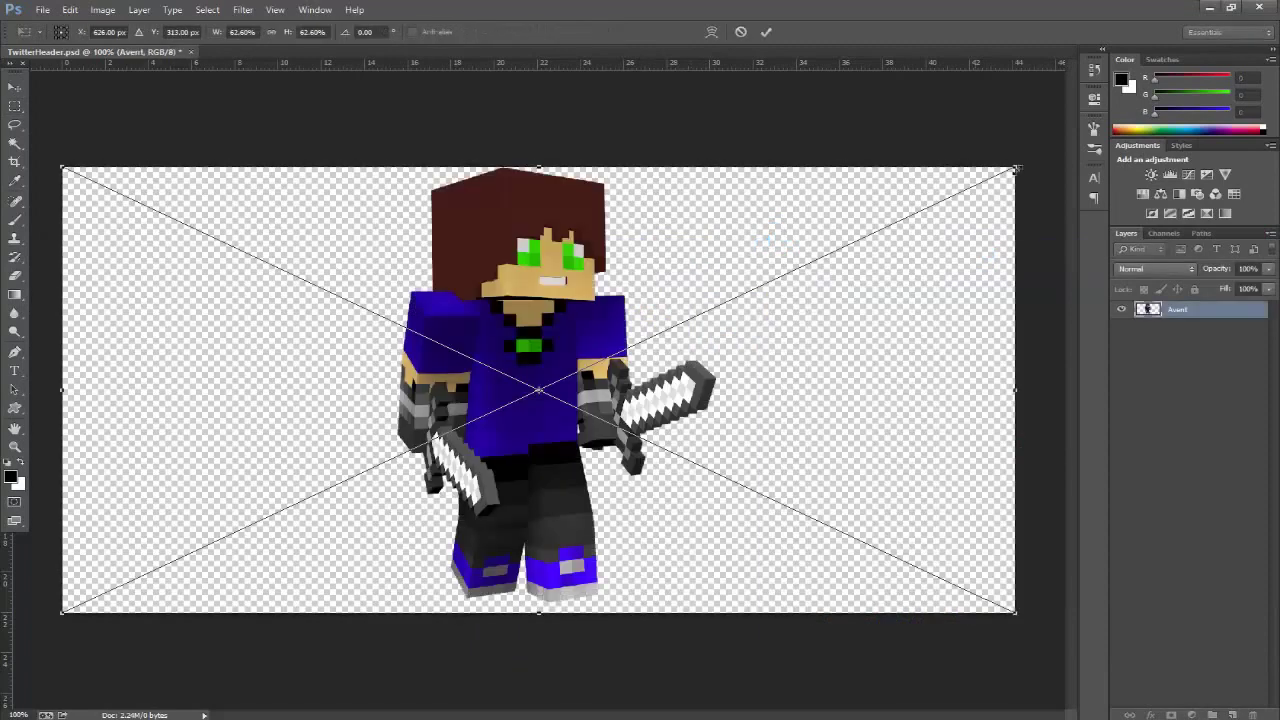
# - Scale the placed Avent character down proportionally and move it to the left side of the canvas
pyautogui.moveTo(1015, 167); pyautogui.dragTo(888, 212)
pyautogui.press('Return')
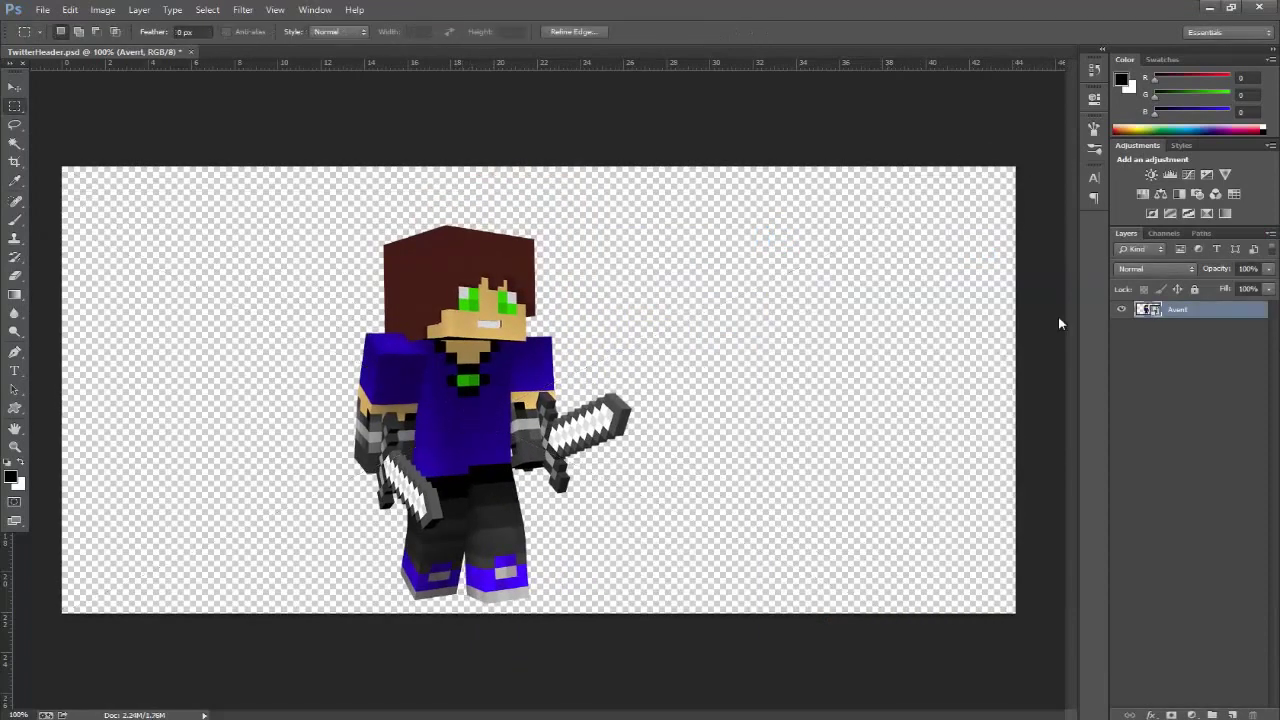
pyautogui.press('v')
pyautogui.moveTo(552, 362); pyautogui.dragTo(322, 340)
# - Add a layer beneath the Avent layer and fill it with a blue to darker-blue radial gradient starting at the character
pyautogui.hotkey('ctrl', 'shift', 'alt', 'n')
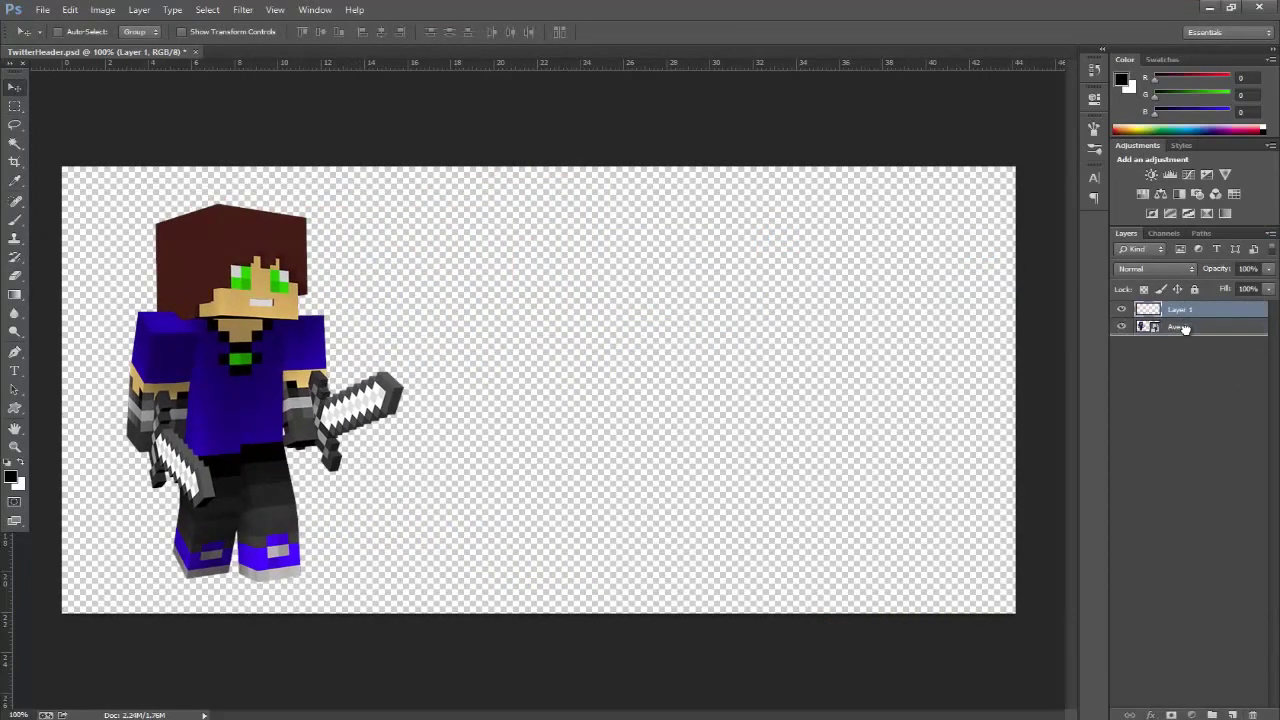
pyautogui.moveTo(1185, 329); pyautogui.dragTo(1185, 332)
pyautogui.click(10, 478)
pyautogui.click(243, 353)
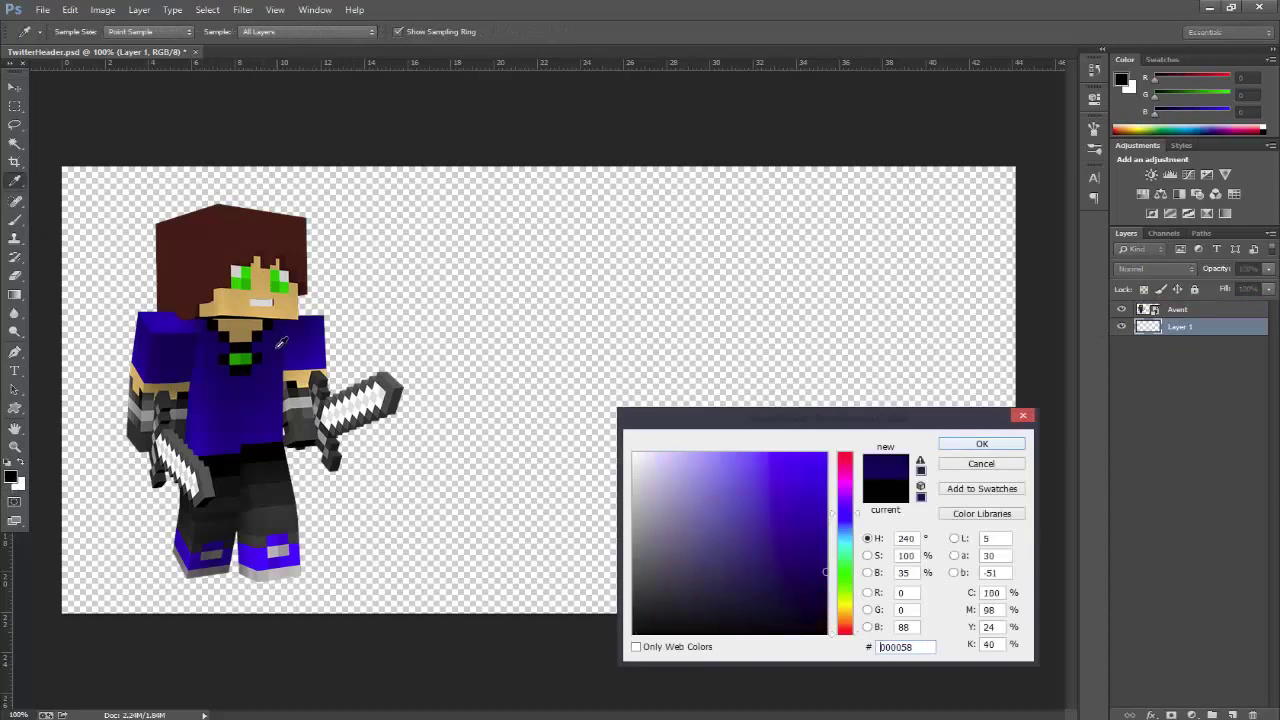
pyautogui.moveTo(857, 514); pyautogui.dragTo(857, 522)
pyautogui.click(990, 444)
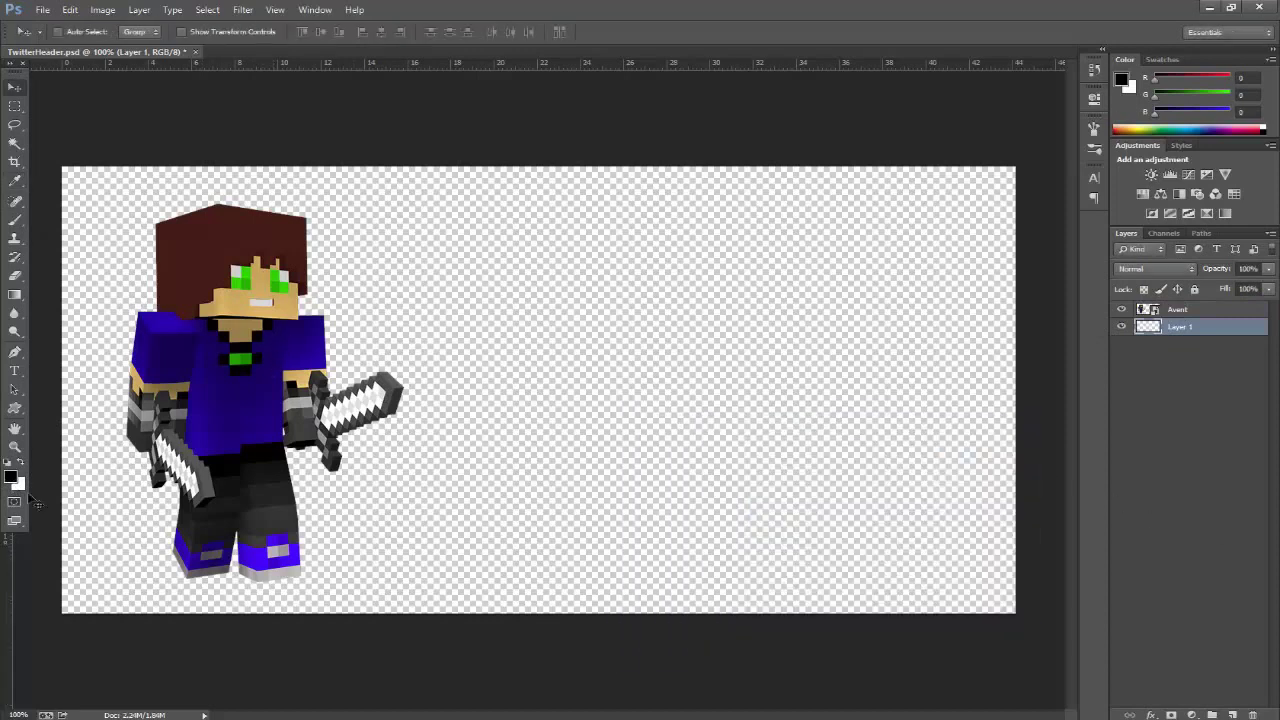
pyautogui.click(19, 484)
pyautogui.click(11, 478)
pyautogui.click(984, 444)
pyautogui.press('g')
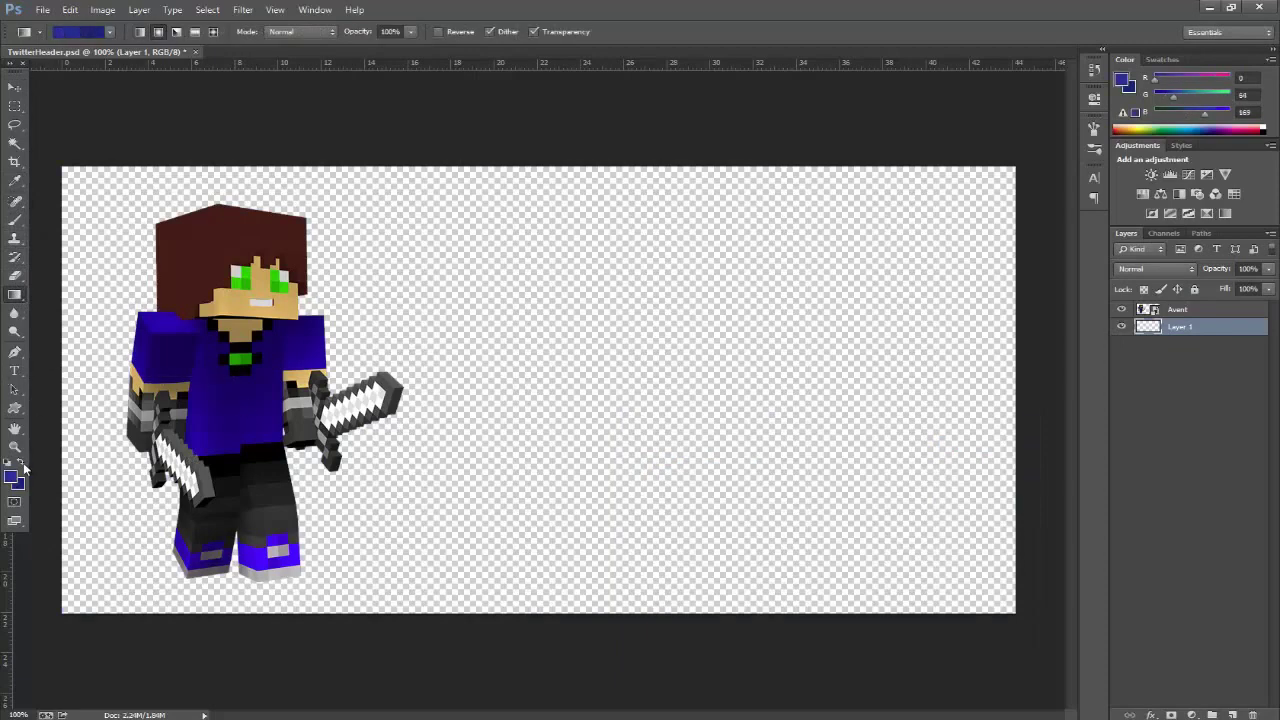
pyautogui.moveTo(220, 370); pyautogui.dragTo(1025, 370)
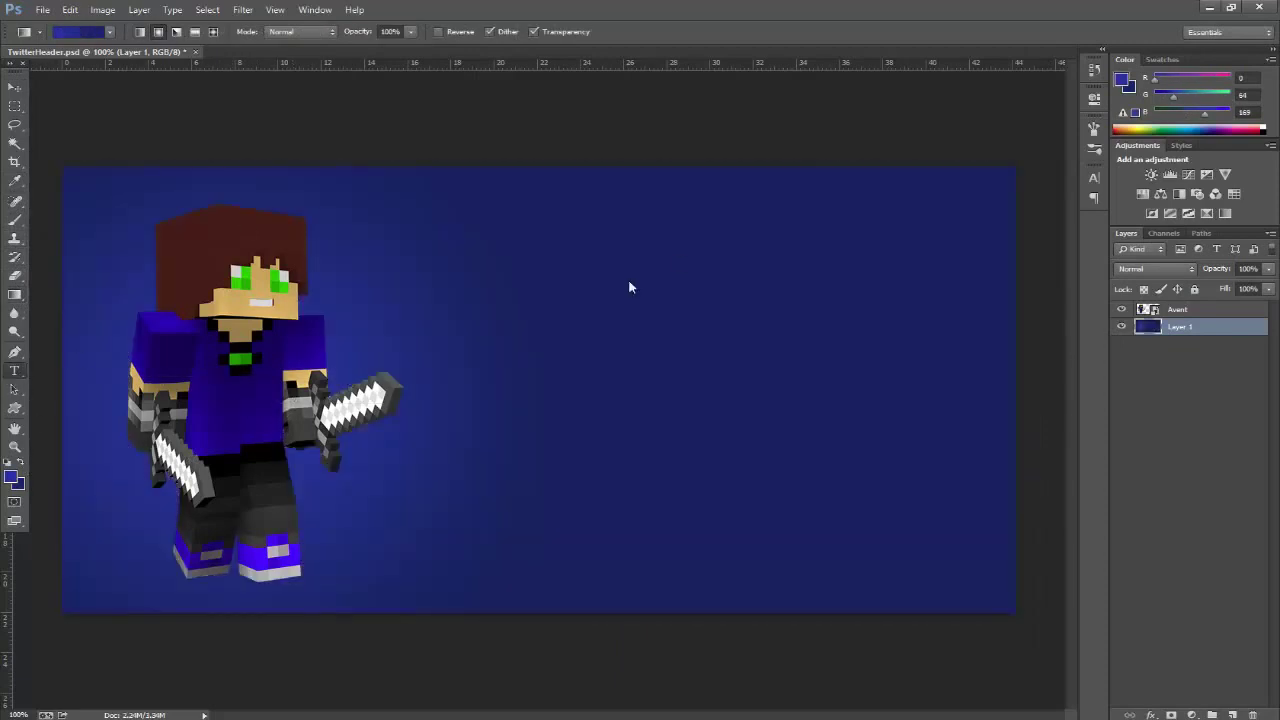
# - Add the text AVENTASAURUS in Komika Axis beside the character and position it across the upper part of the canvas
pyautogui.press('t')
pyautogui.click(531, 313)
pyautogui.write('AVENTASA')
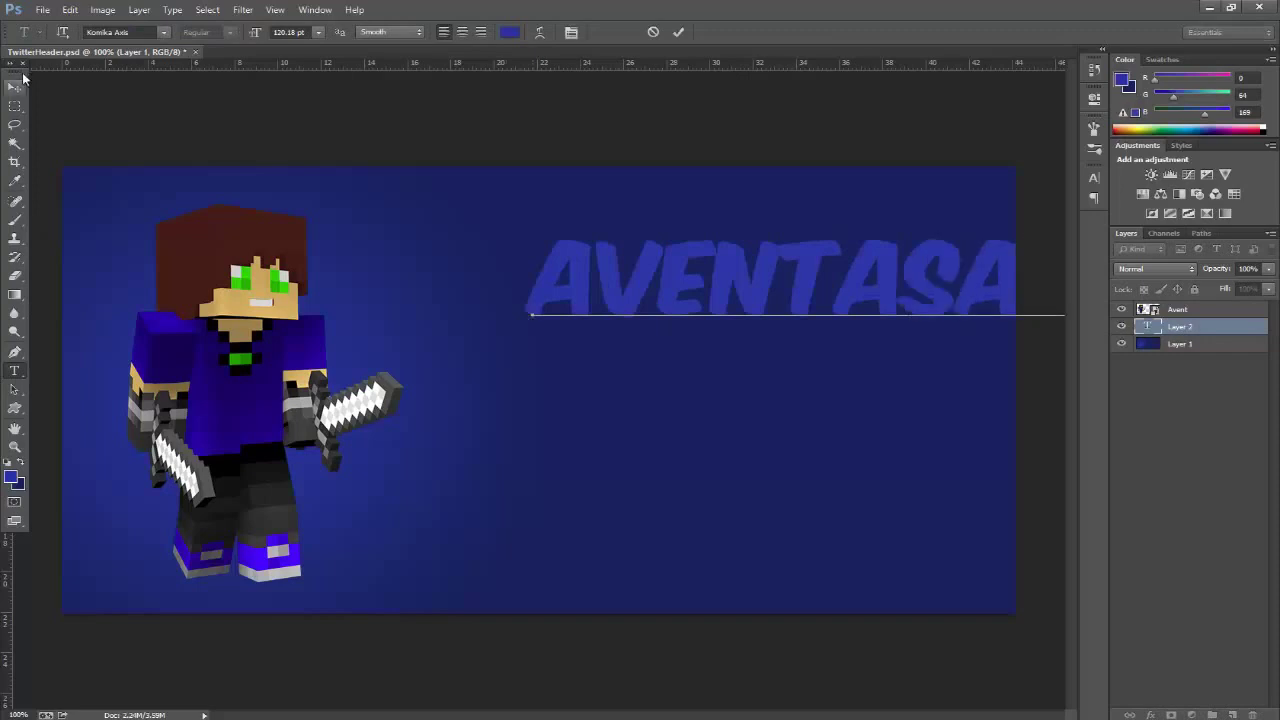
pyautogui.click(15, 87)
pyautogui.moveTo(978, 307); pyautogui.dragTo(703, 271)
# - Change the colour of the whole AVENTASAURUS text to white
pyautogui.press('t')
pyautogui.moveTo(998, 256); pyautogui.dragTo(600, 20)
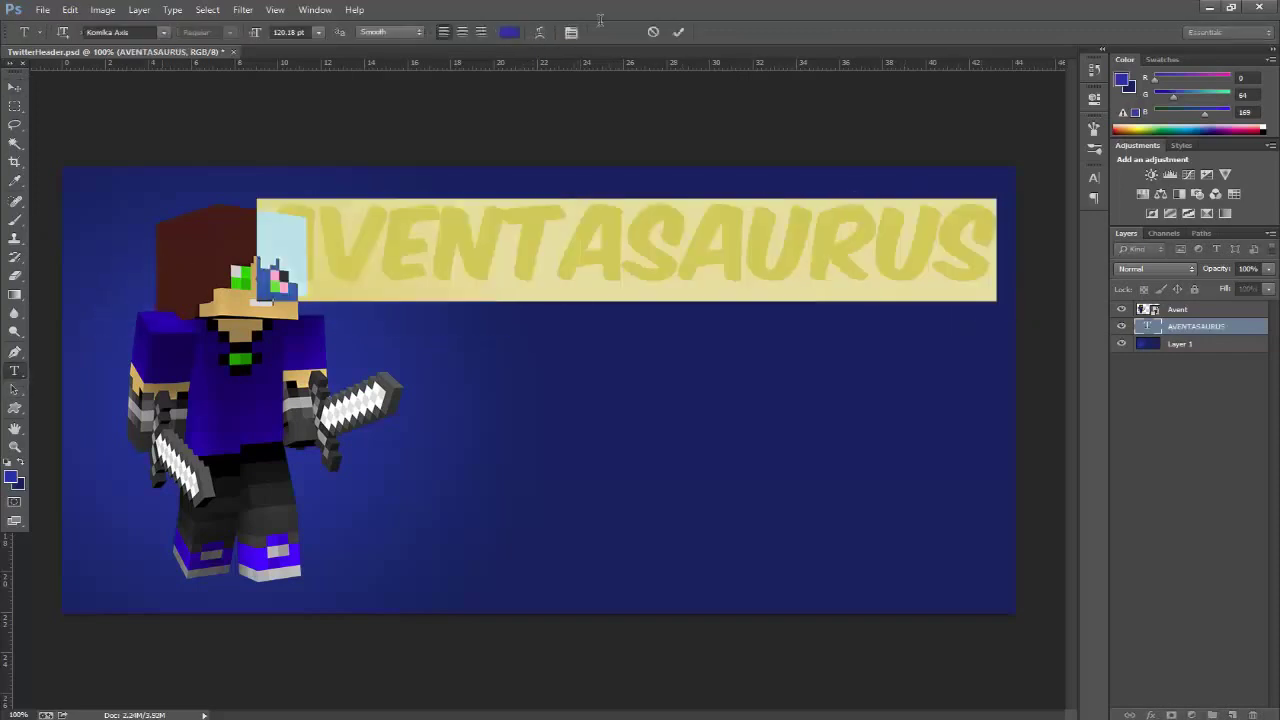
pyautogui.click(510, 32)
pyautogui.click(758, 557)
pyautogui.moveTo(680, 490); pyautogui.dragTo(600, 412)
pyautogui.click(982, 443)
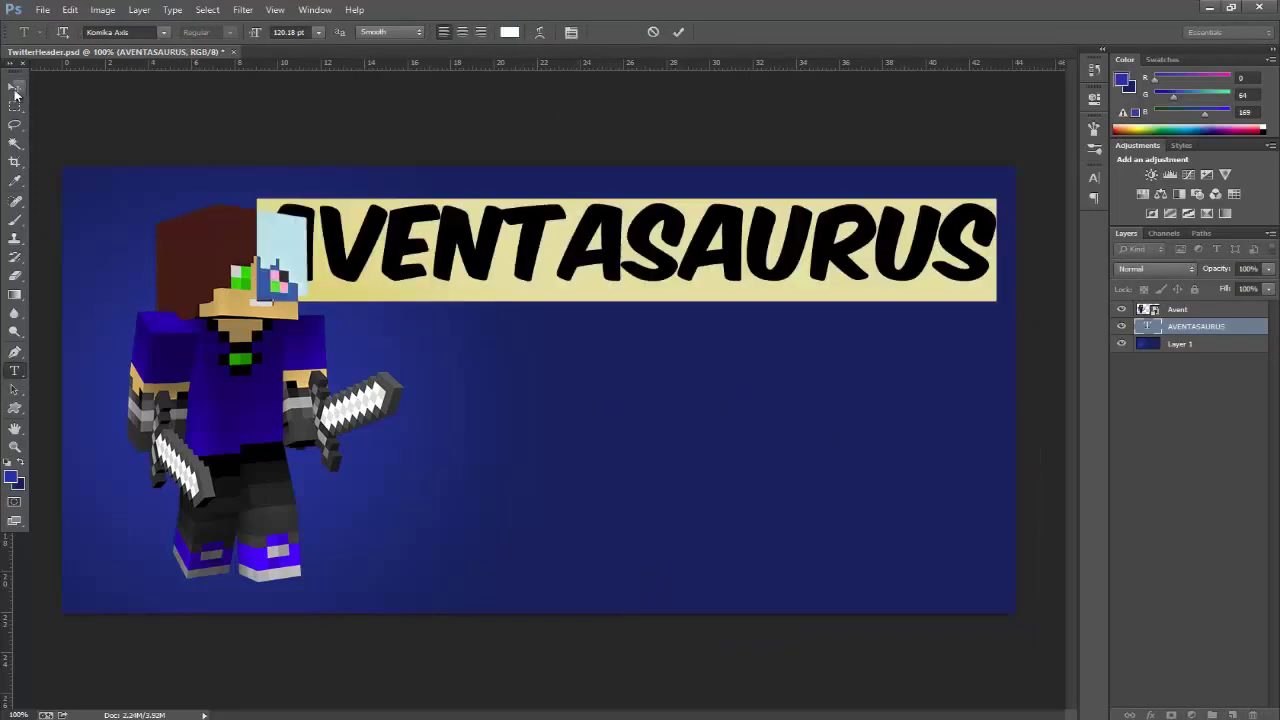
# - Shift the AVENTASAURUS title toward the canvas's upper-right corner and bring its layer above the Avent layer
pyautogui.click(15, 89)
pyautogui.moveTo(877, 277); pyautogui.dragTo(897, 263)
pyautogui.moveTo(1188, 316); pyautogui.dragTo(1188, 305)
# - Shift the character farther left, and enlarge and reposition the gradient background behind it
pyautogui.click(1188, 326)
pyautogui.moveTo(248, 372); pyautogui.dragTo(222, 372)
pyautogui.keyDown('ctrl'); pyautogui.click(837, 437); pyautogui.keyUp('ctrl')
pyautogui.hotkey('ctrl', 't')
pyautogui.moveTo(1017, 165); pyautogui.dragTo(1085, 132)
pyautogui.press('Return')
pyautogui.moveTo(726, 453); pyautogui.dragTo(676, 481)
# - Move the AVENTASAURUS title down to the lower part of the canvas, starting beside the character's feet
pyautogui.click(1196, 309)
pyautogui.moveTo(700, 212); pyautogui.dragTo(685, 494)
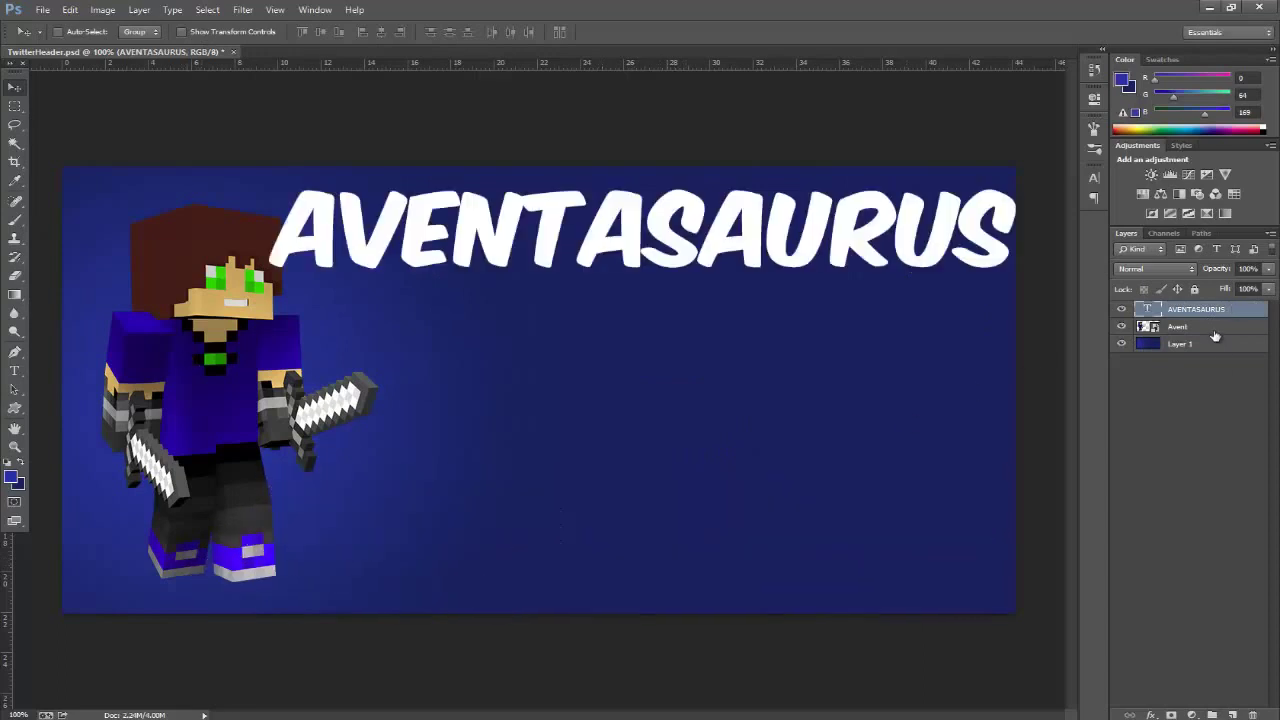
pyautogui.moveTo(190, 471)
pyautogui.mouseDown()
pyautogui.moveTo(204, 488)
pyautogui.moveTo(200, 466)
pyautogui.mouseUp()
pyautogui.click(1195, 309)
pyautogui.moveTo(700, 220); pyautogui.dragTo(653, 490)
pyautogui.rightClick(1144, 308)
pyautogui.click(1187, 670)
# - Add a separate white text layer reading "rawr." in the empty area above the title
pyautogui.click(14, 371)
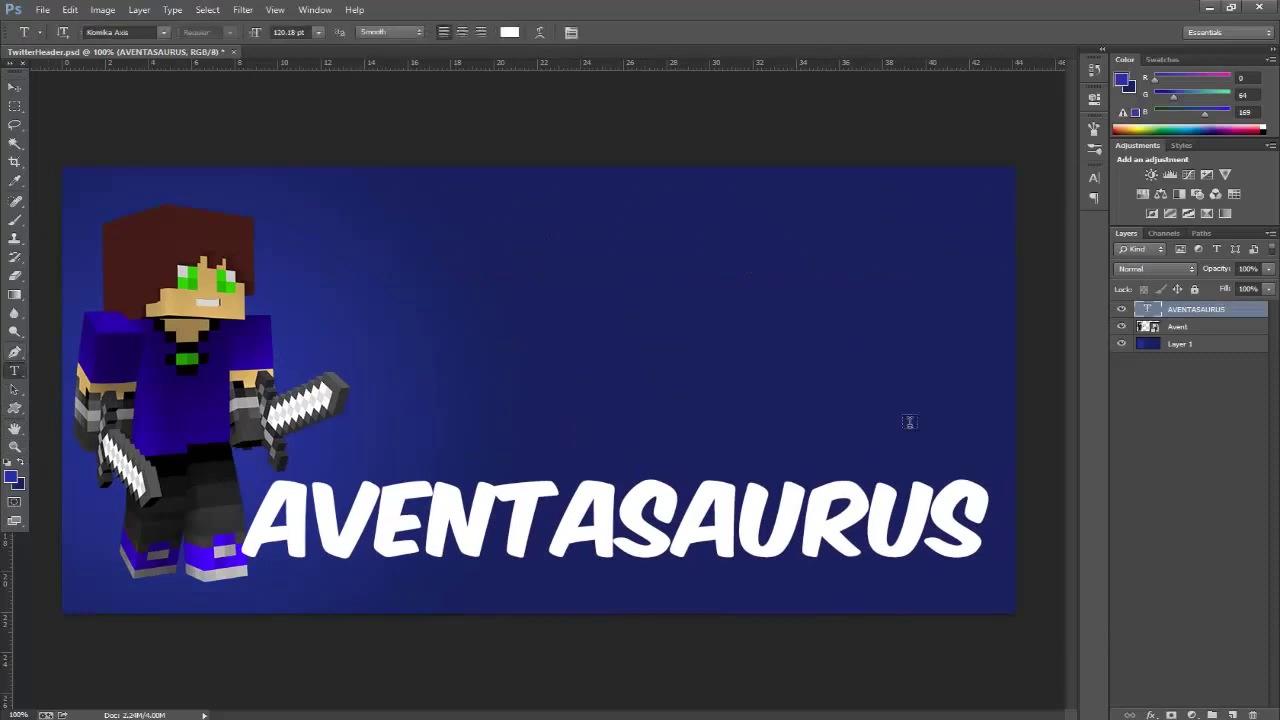
pyautogui.click(589, 323)
pyautogui.write('rawr.')
pyautogui.click(14, 87)
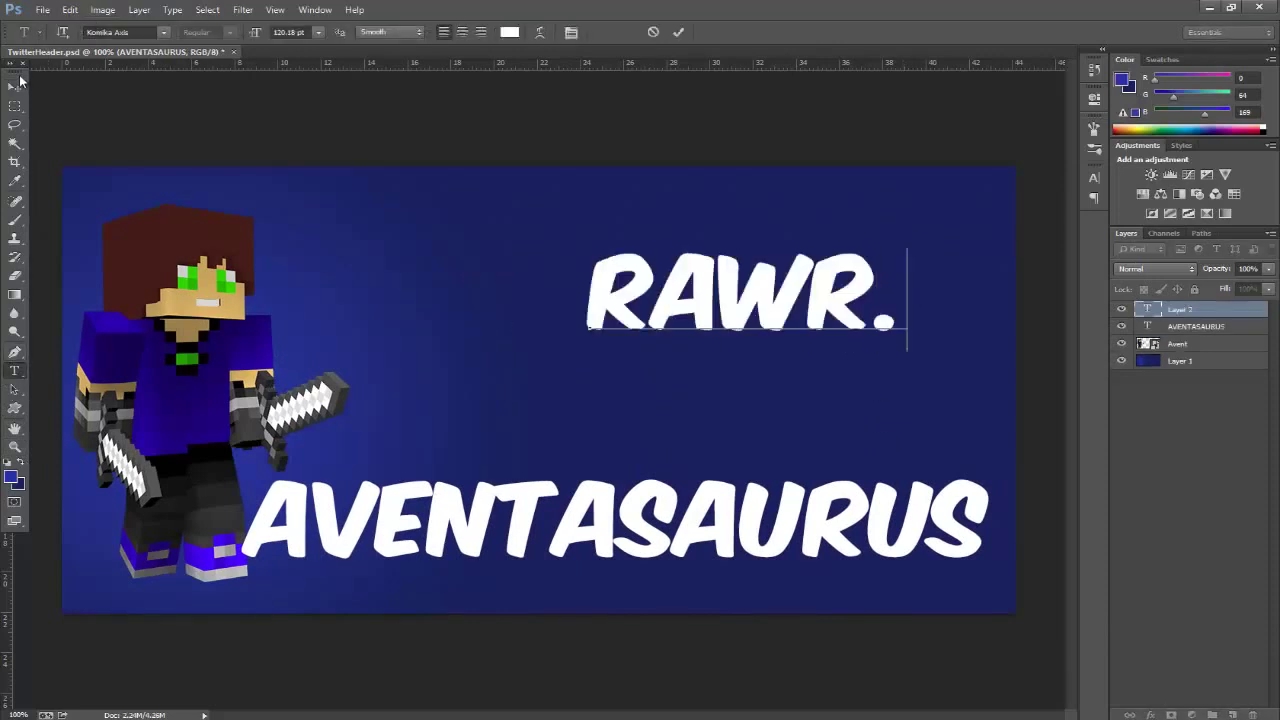
# - Shrink the "rawr." text and place it centred just beneath the AVENTASAURUS title
pyautogui.moveTo(734, 336); pyautogui.dragTo(655, 399)
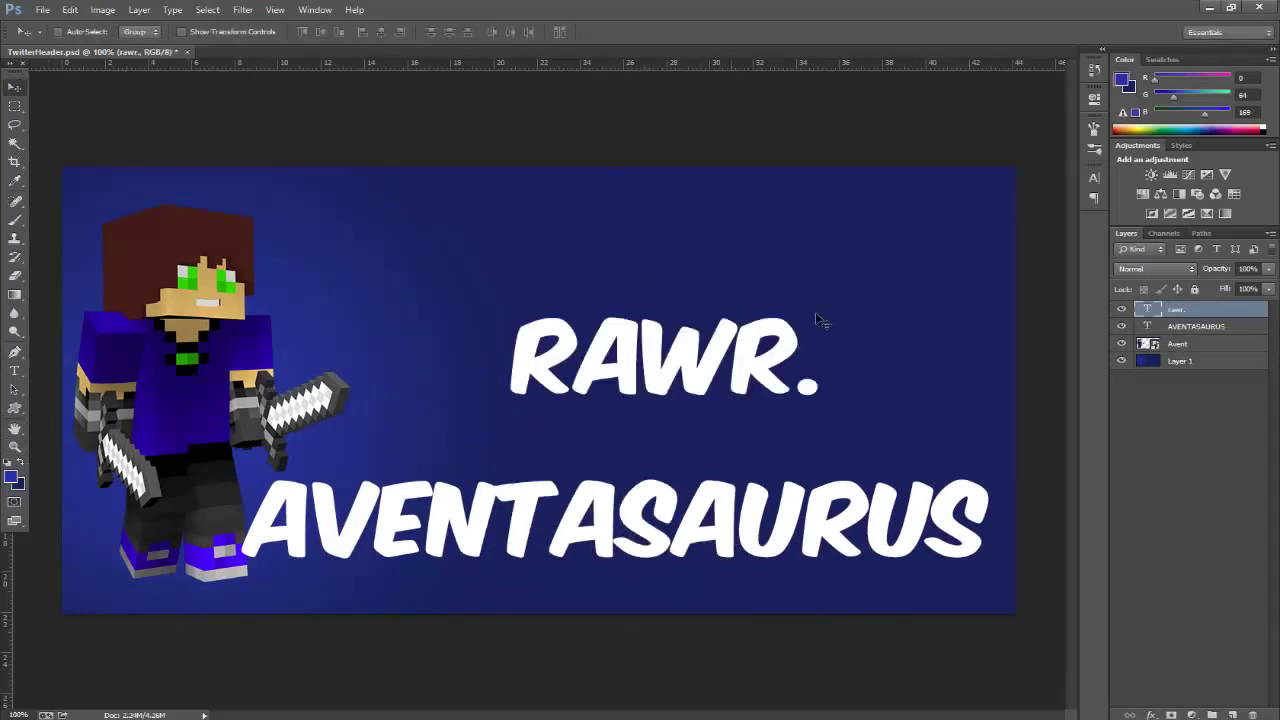
pyautogui.hotkey('ctrl', 't')
pyautogui.moveTo(829, 313); pyautogui.dragTo(721, 348)
pyautogui.press('Return')
pyautogui.moveTo(666, 451); pyautogui.dragTo(669, 661)
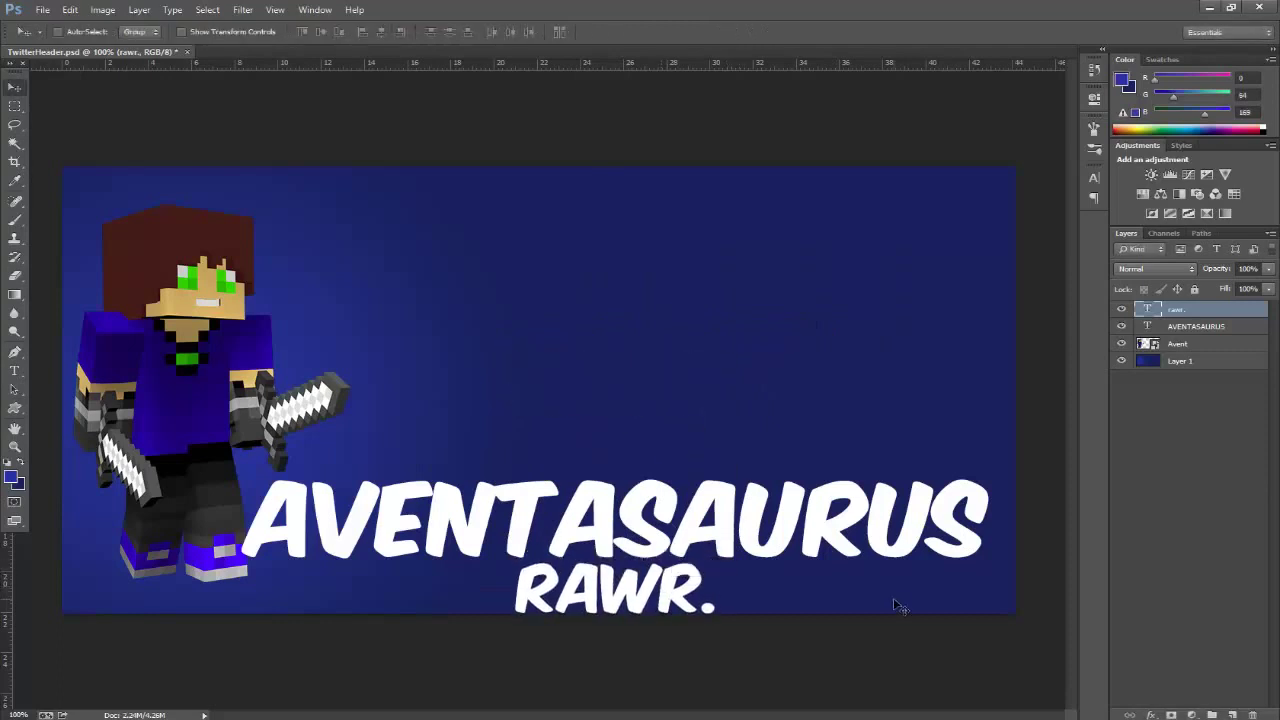
# - Apply a 2 px black outside Stroke to the AVENTASAURUS text layer
pyautogui.rightClick(1165, 327)
pyautogui.click(995, 131)
pyautogui.click(771, 266)
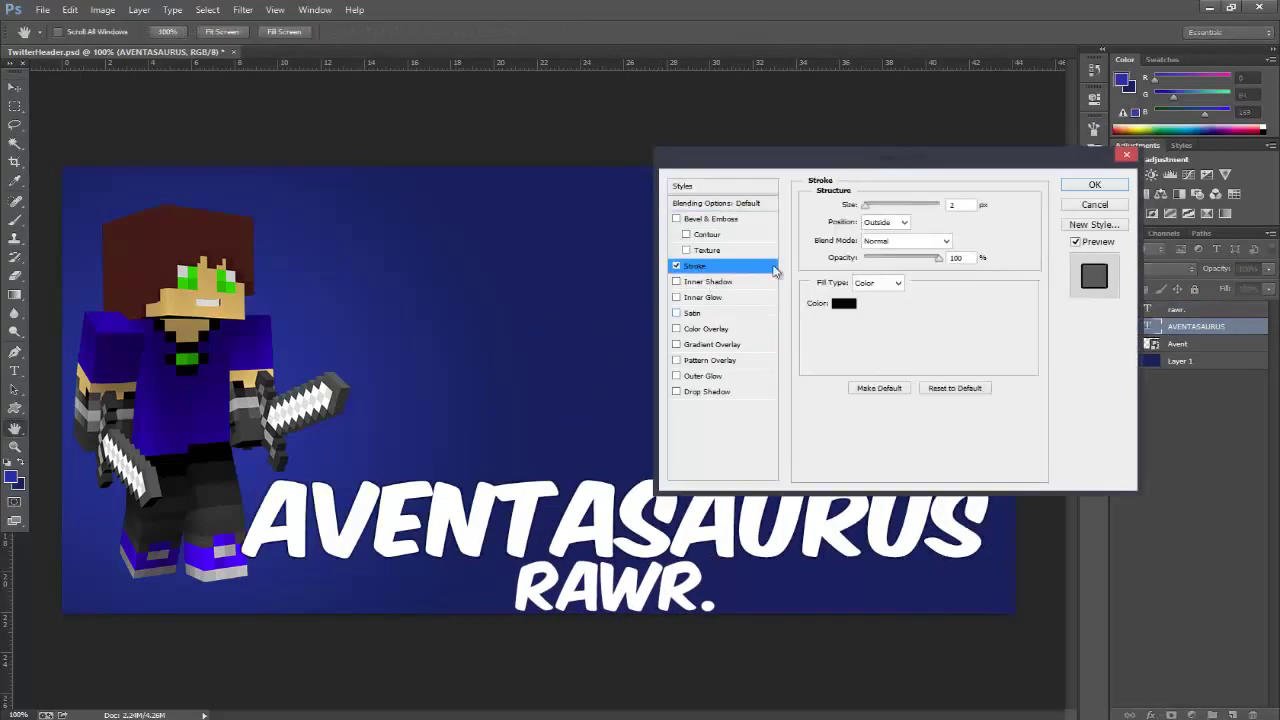
# - Add a Gradient Overlay to the title using the light-blue Personale preset and move a middle colour stop to about 39%
pyautogui.click(712, 344)
pyautogui.click(887, 241)
pyautogui.click(1078, 196)
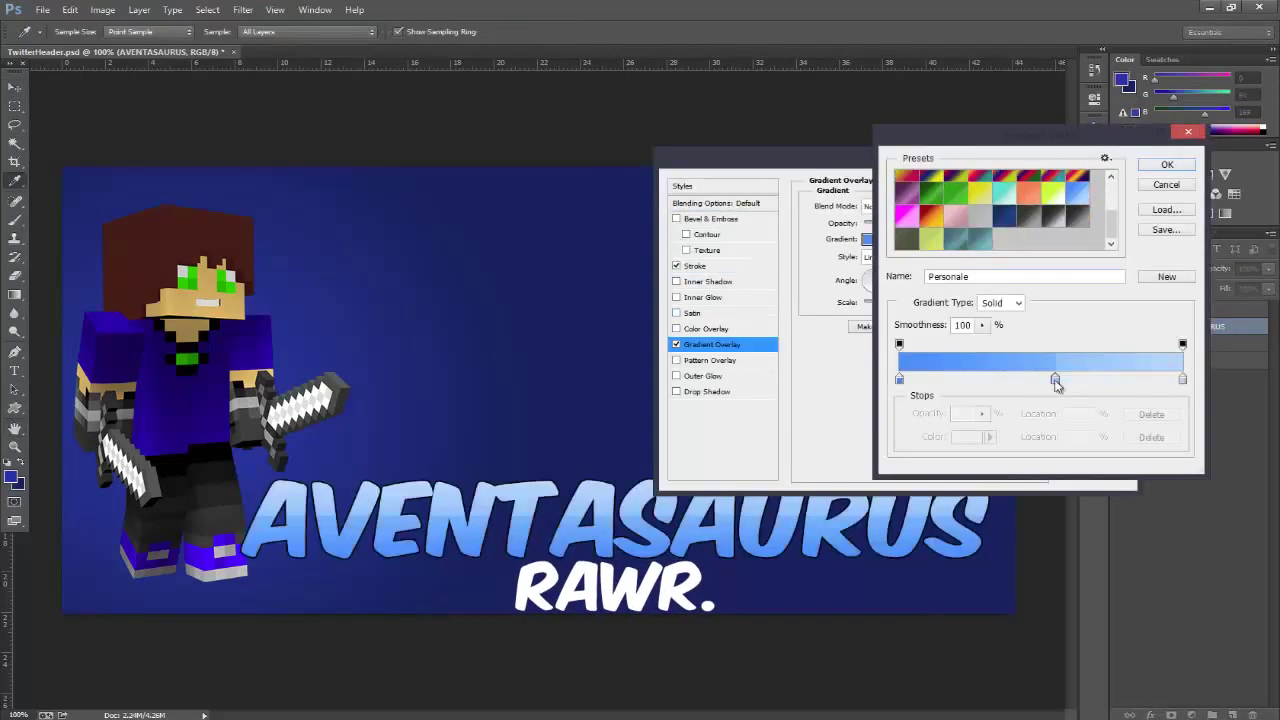
pyautogui.moveTo(1056, 381); pyautogui.dragTo(1011, 381)
# - Recolour the gradient's first colour stop to a darker, deeper blue
pyautogui.doubleClick(900, 381)
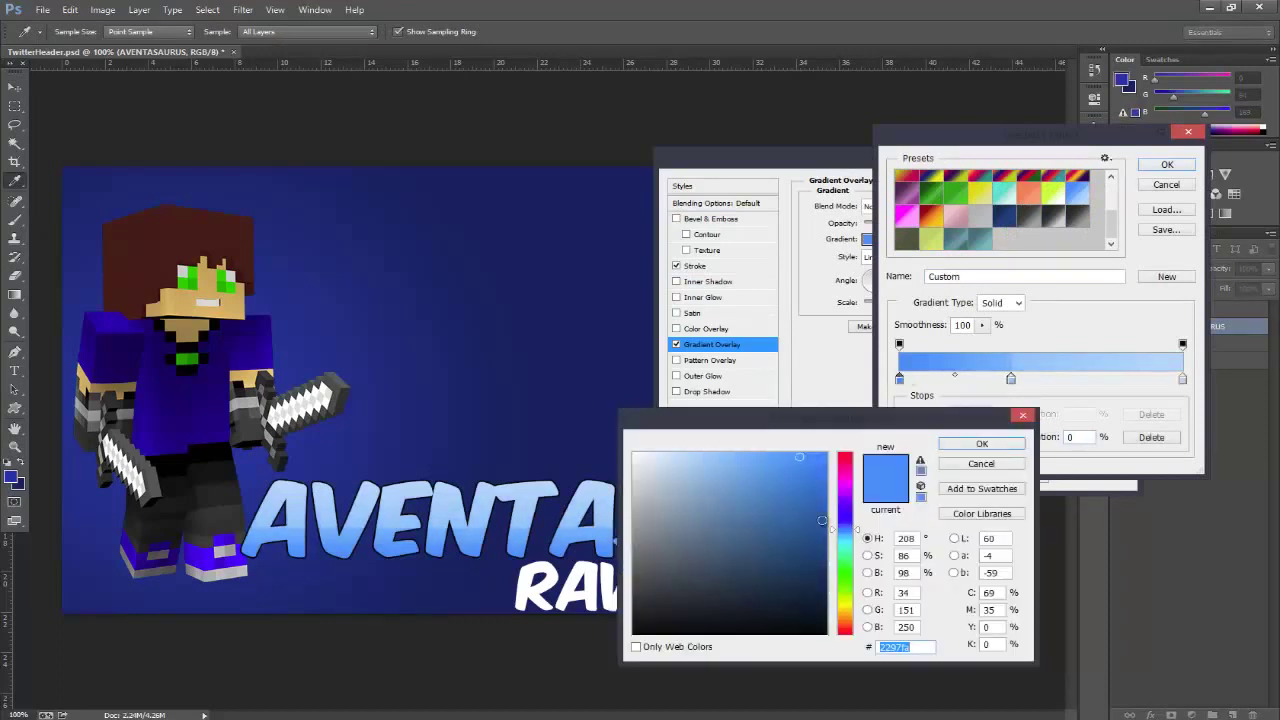
pyautogui.click(770, 506)
pyautogui.click(980, 447)
# - Separate the gradient's two middle colour stops, recolour one to medium blue, and bring them back together near 40%
pyautogui.doubleClick(1010, 380)
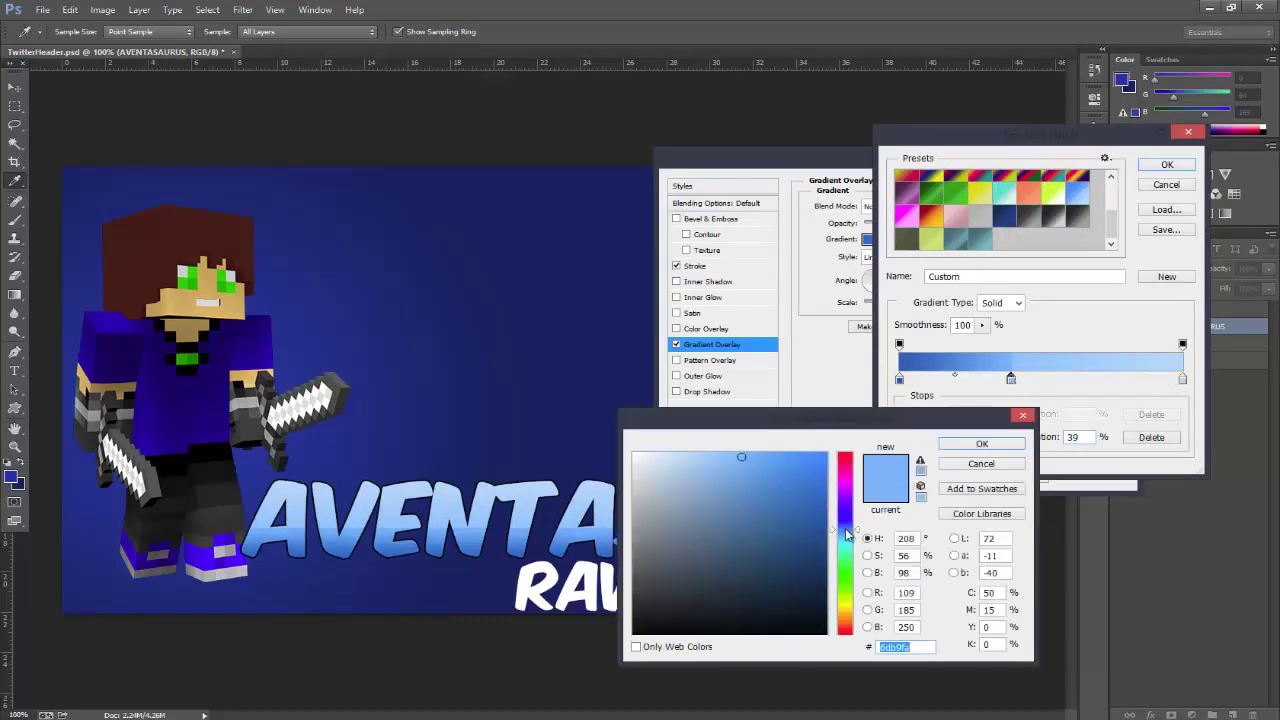
pyautogui.click(986, 443)
pyautogui.moveTo(1011, 379); pyautogui.dragTo(1019, 381)
pyautogui.doubleClick(1012, 381)
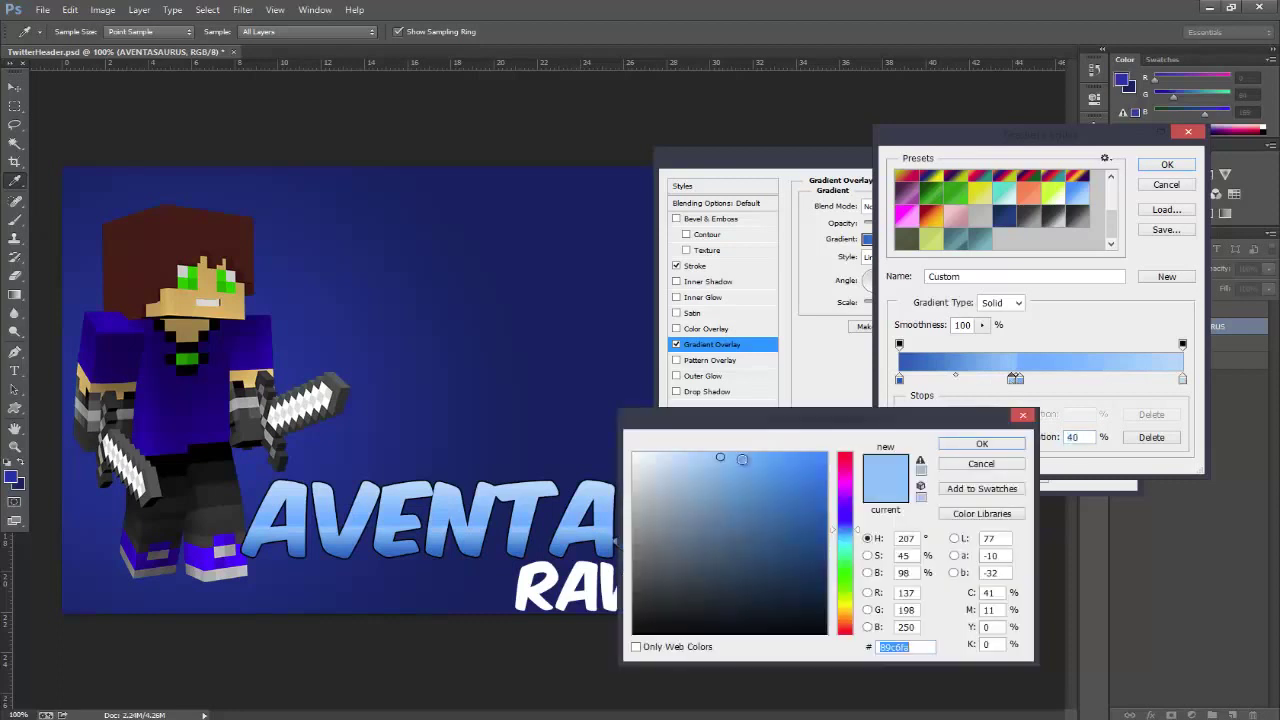
pyautogui.click(743, 459)
pyautogui.click(985, 445)
pyautogui.click(1011, 380)
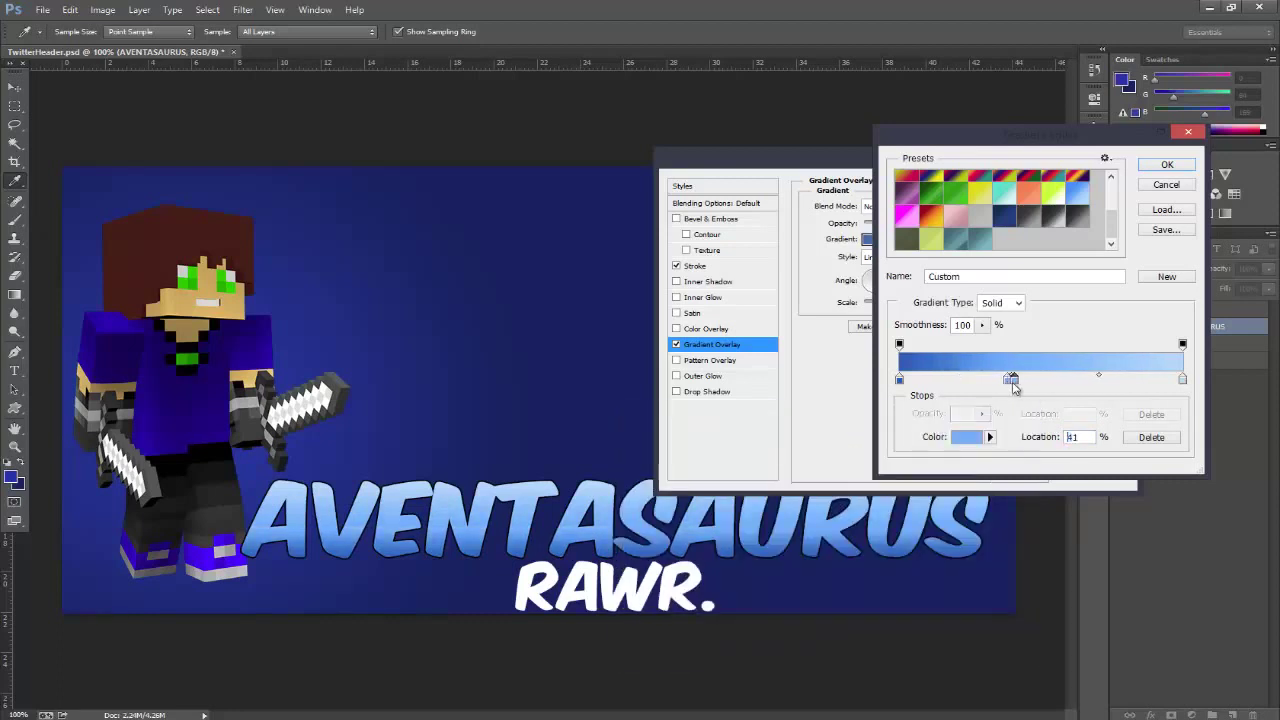
pyautogui.doubleClick(1012, 381)
pyautogui.click(967, 445)
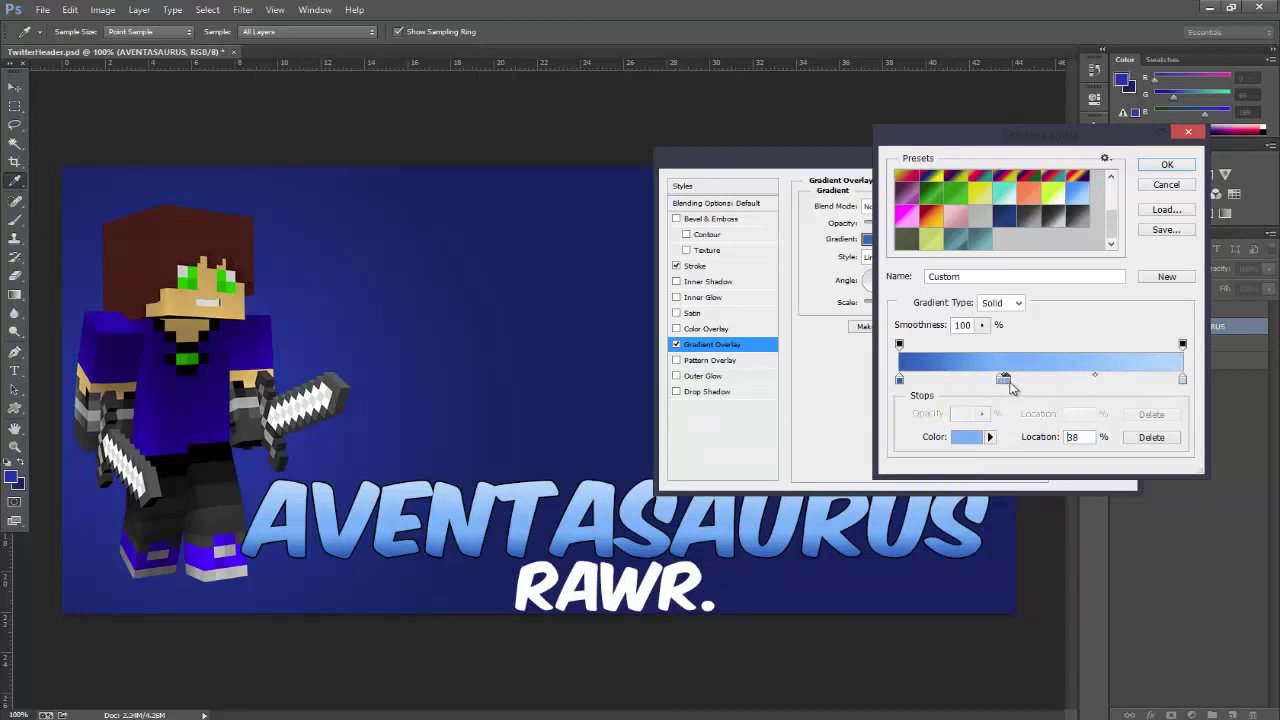
# - Refine the colour of the gradient's middle stop at 40% to a lighter blue
pyautogui.doubleClick(1013, 382)
pyautogui.click(703, 452)
pyautogui.click(986, 440)
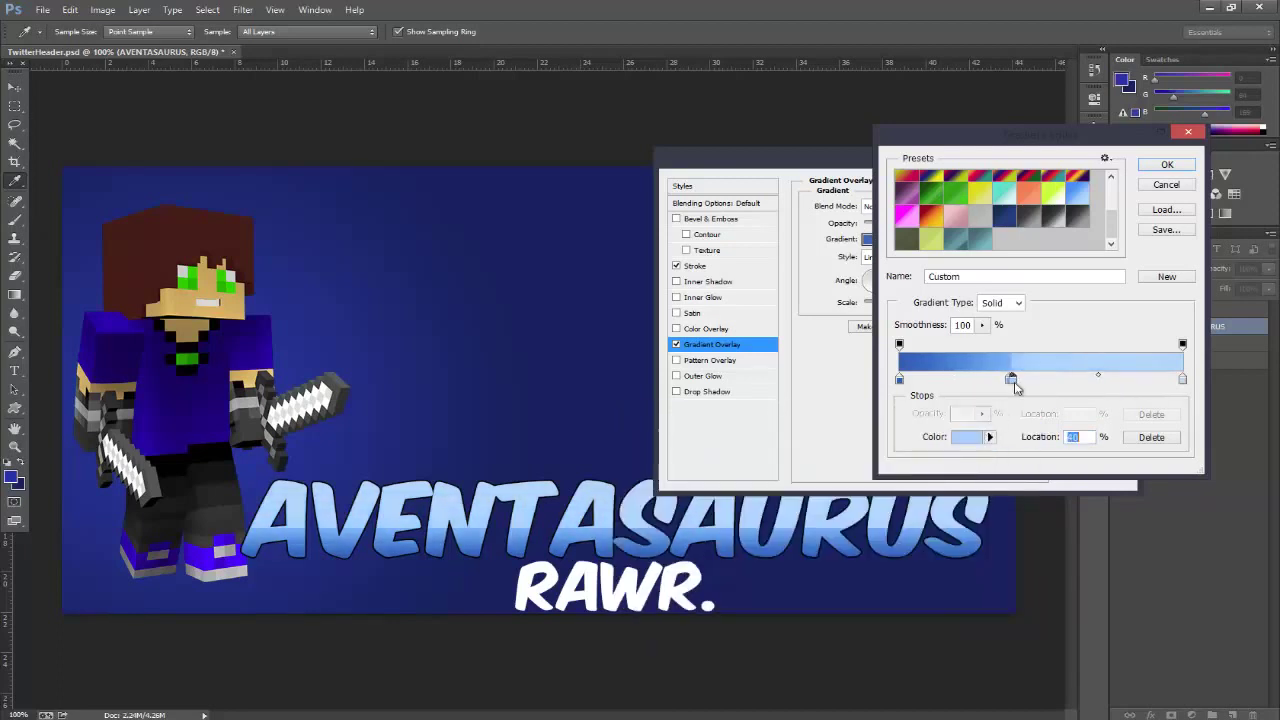
pyautogui.doubleClick(1013, 382)
pyautogui.click(723, 453)
pyautogui.click(981, 445)
# - Make the gradient's end stop a slightly more saturated light blue and apply the title's layer style
pyautogui.doubleClick(1184, 381)
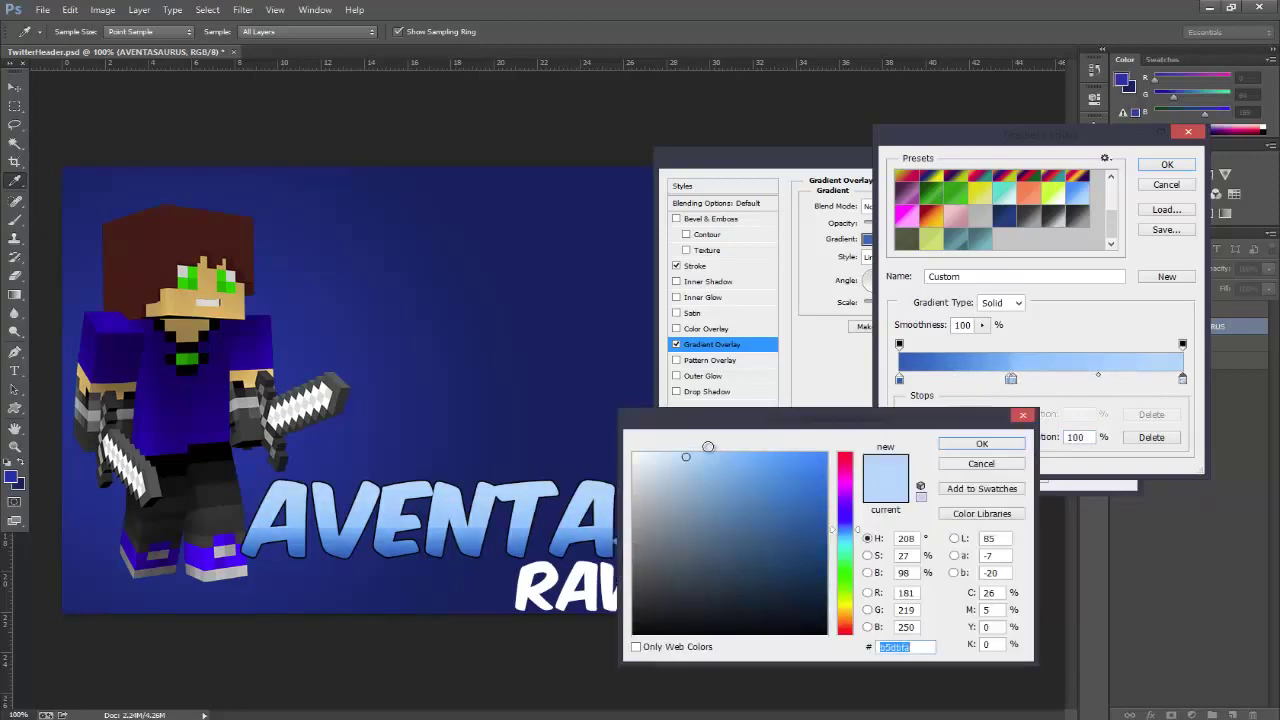
pyautogui.click(707, 453)
pyautogui.click(982, 444)
pyautogui.click(1166, 164)
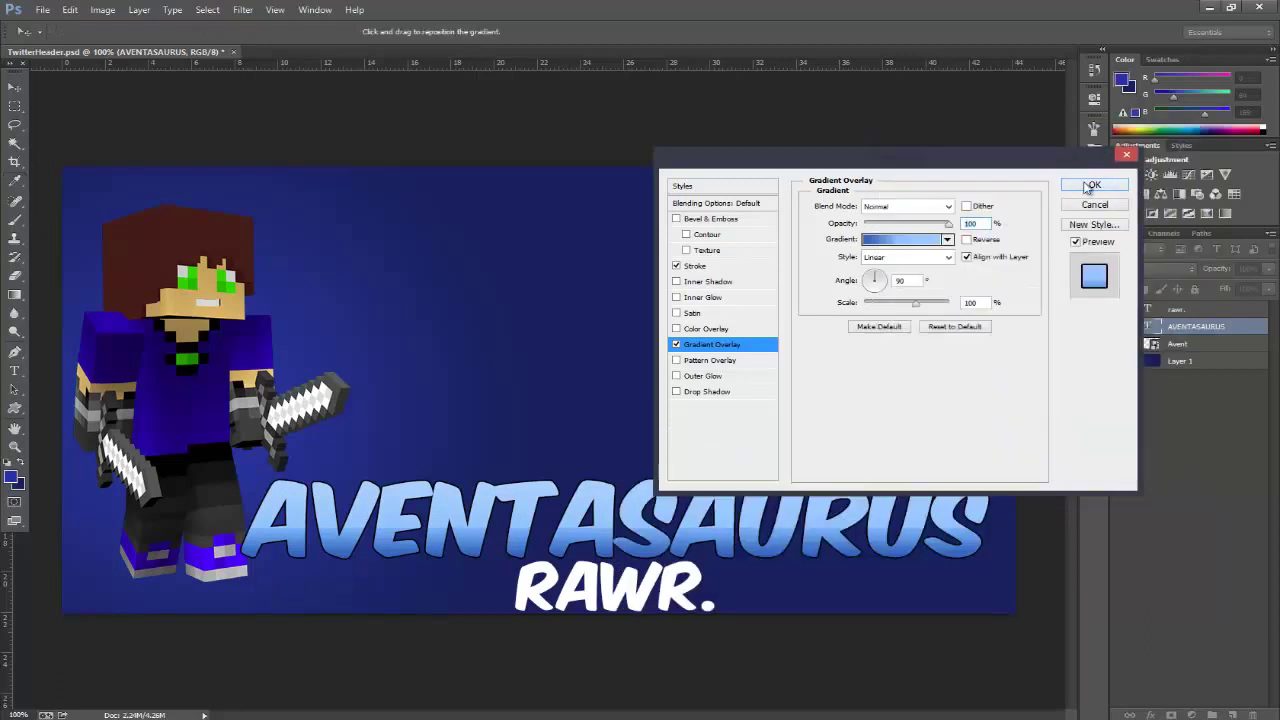
pyautogui.click(1089, 187)
# - Add a Stroke and a Gradient Overlay to the "rawr." text layer
pyautogui.rightClick(1206, 312)
pyautogui.click(1085, 133)
pyautogui.click(694, 267)
pyautogui.click(730, 346)
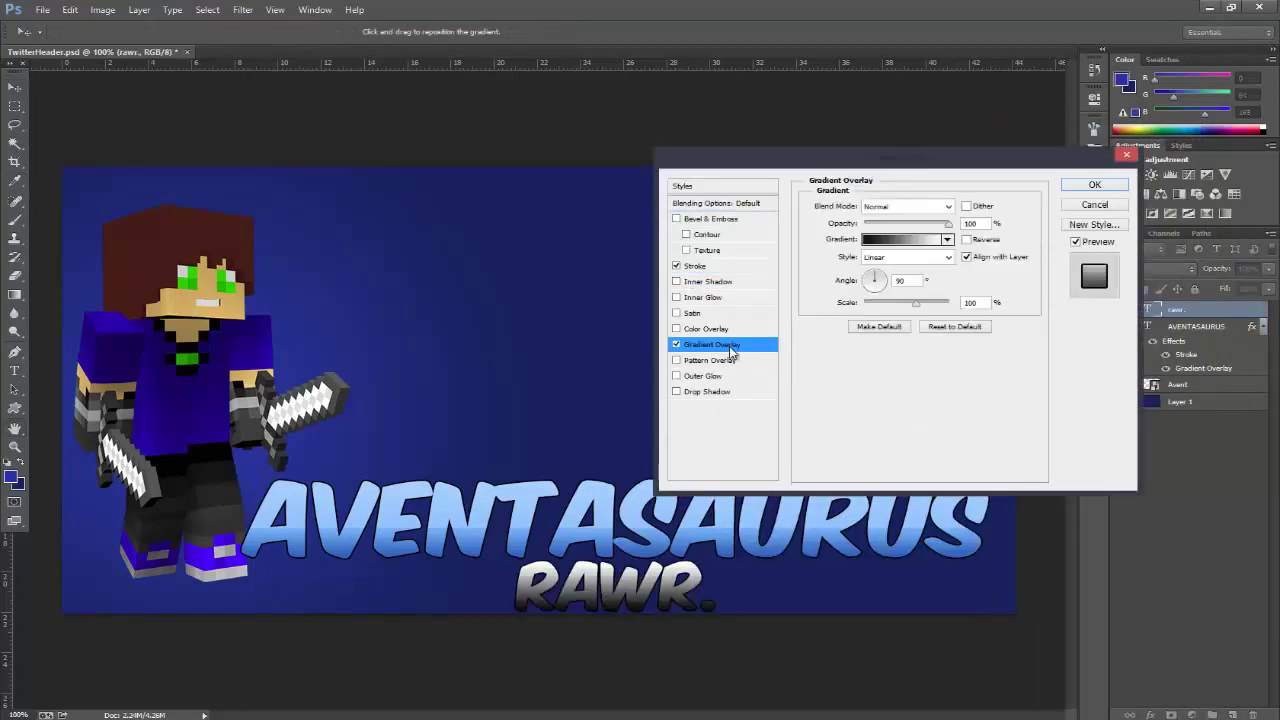
# - Try several gradient presets on the "rawr." text and settle on the yellow-green Personale preset
pyautogui.click(932, 241)
pyautogui.scroll(-5, 988, 228)
pyautogui.click(1007, 222)
pyautogui.click(980, 245)
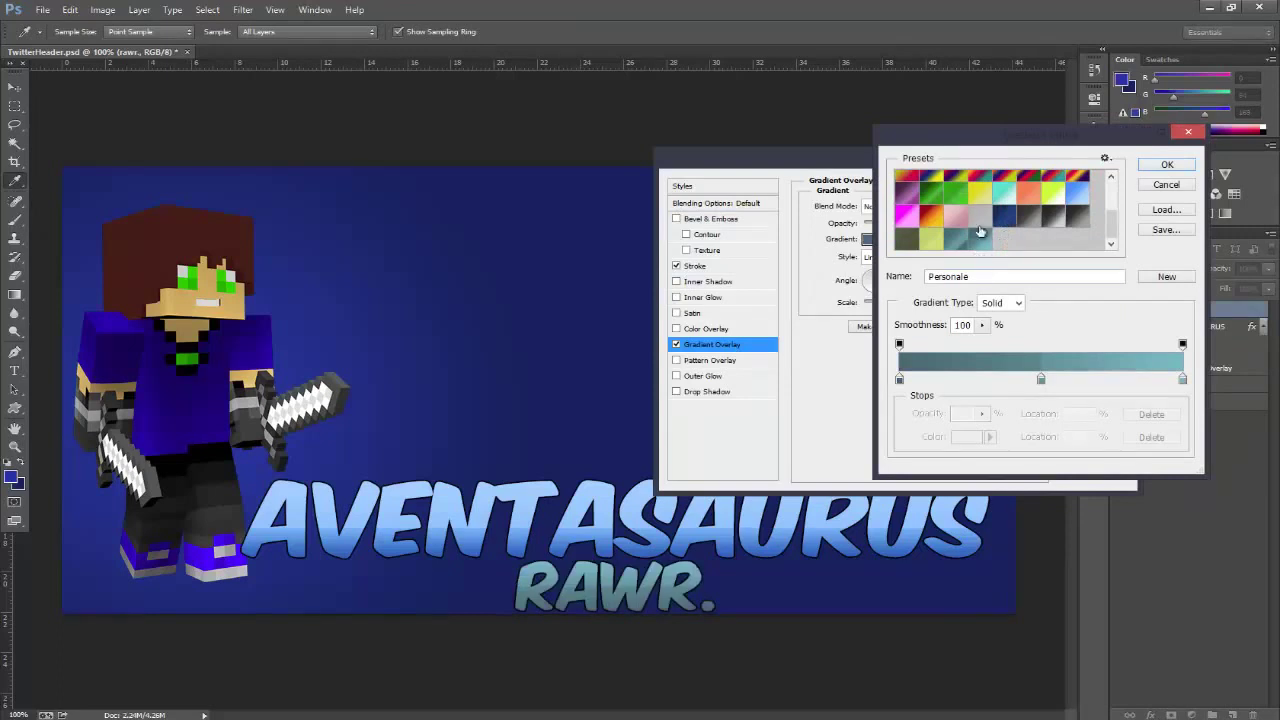
pyautogui.click(1002, 196)
pyautogui.click(908, 216)
pyautogui.click(929, 193)
pyautogui.click(908, 239)
pyautogui.click(936, 243)
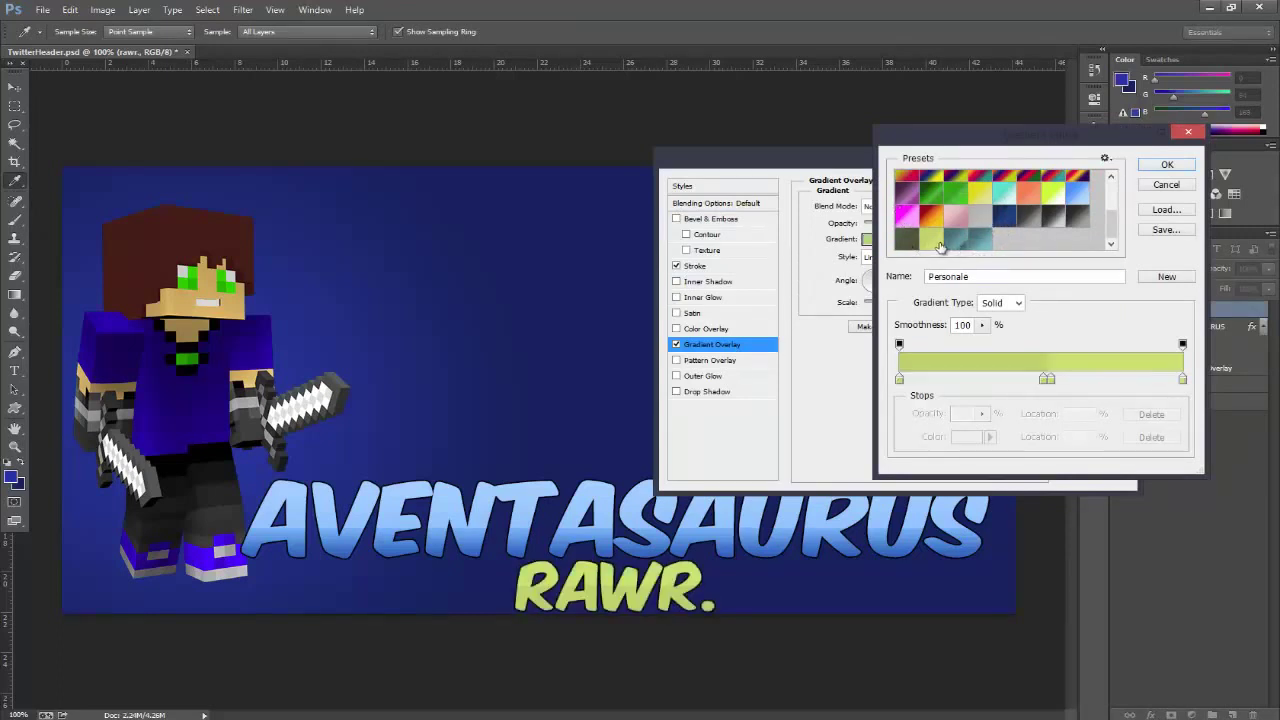
pyautogui.click(1167, 163)
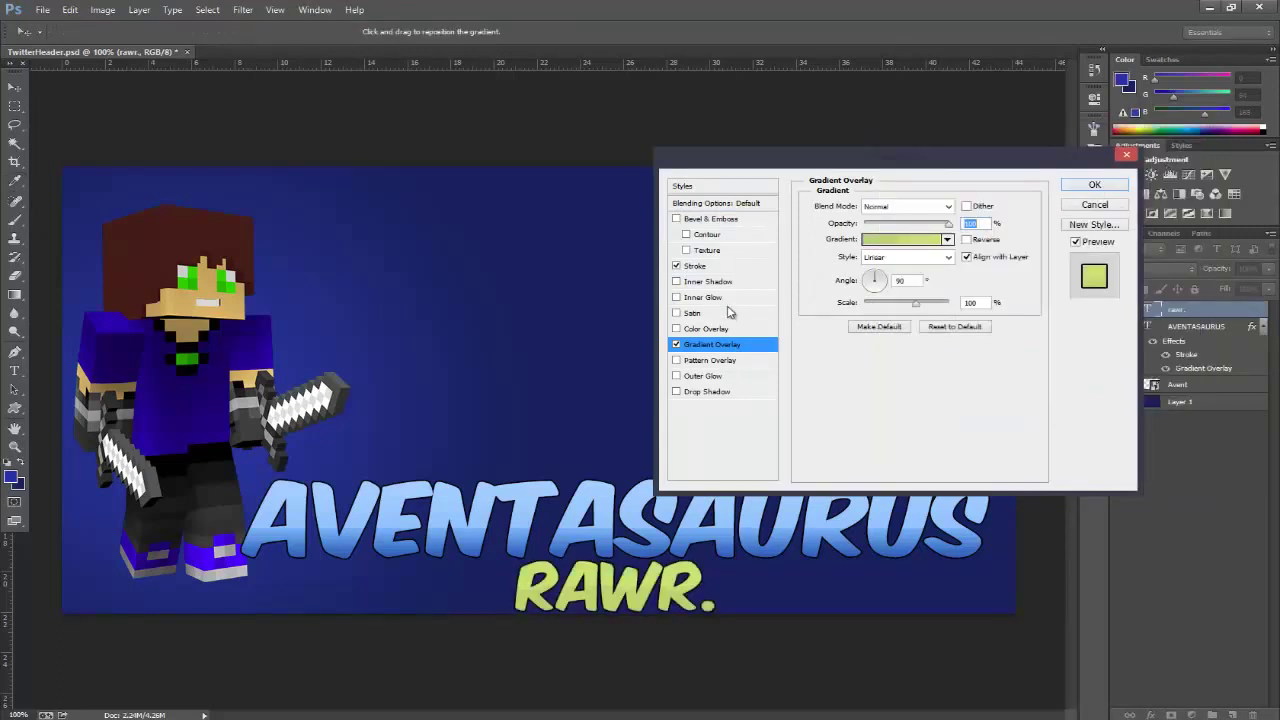
# - Add an Inner Shadow with a 2 px distance and a Drop Shadow to the "rawr." text
pyautogui.click(705, 281)
pyautogui.write('2')
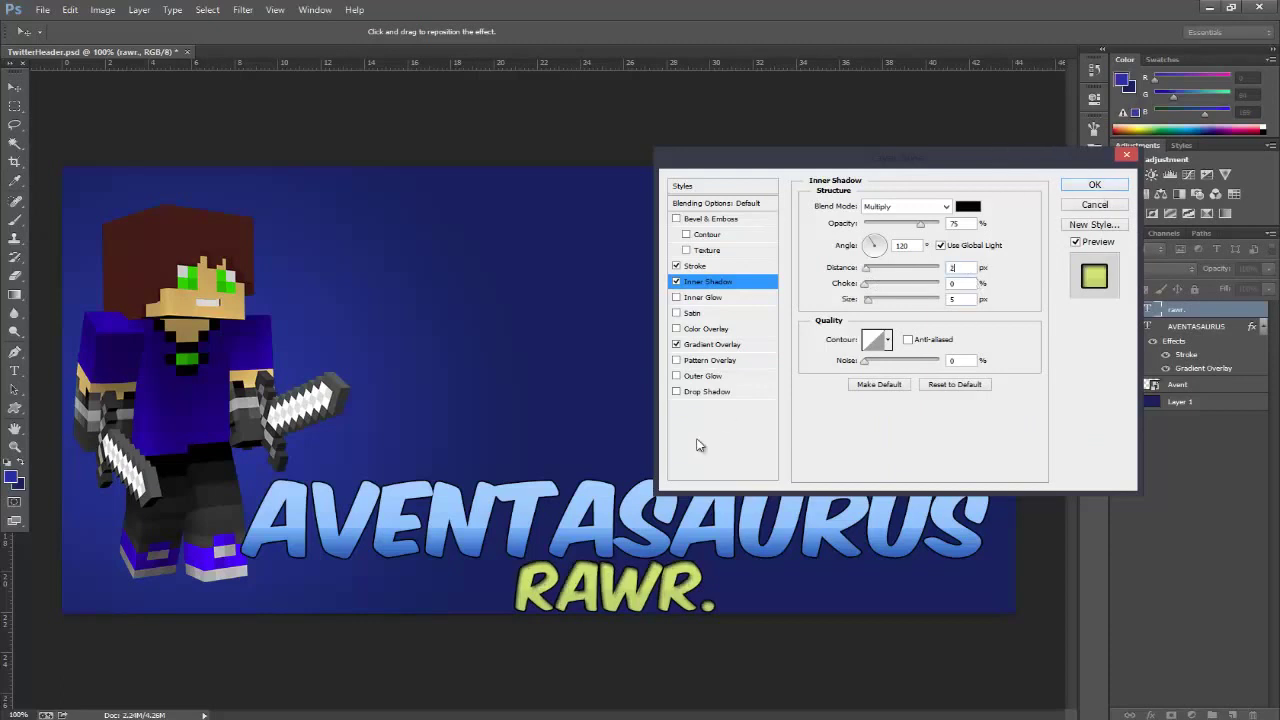
pyautogui.click(727, 396)
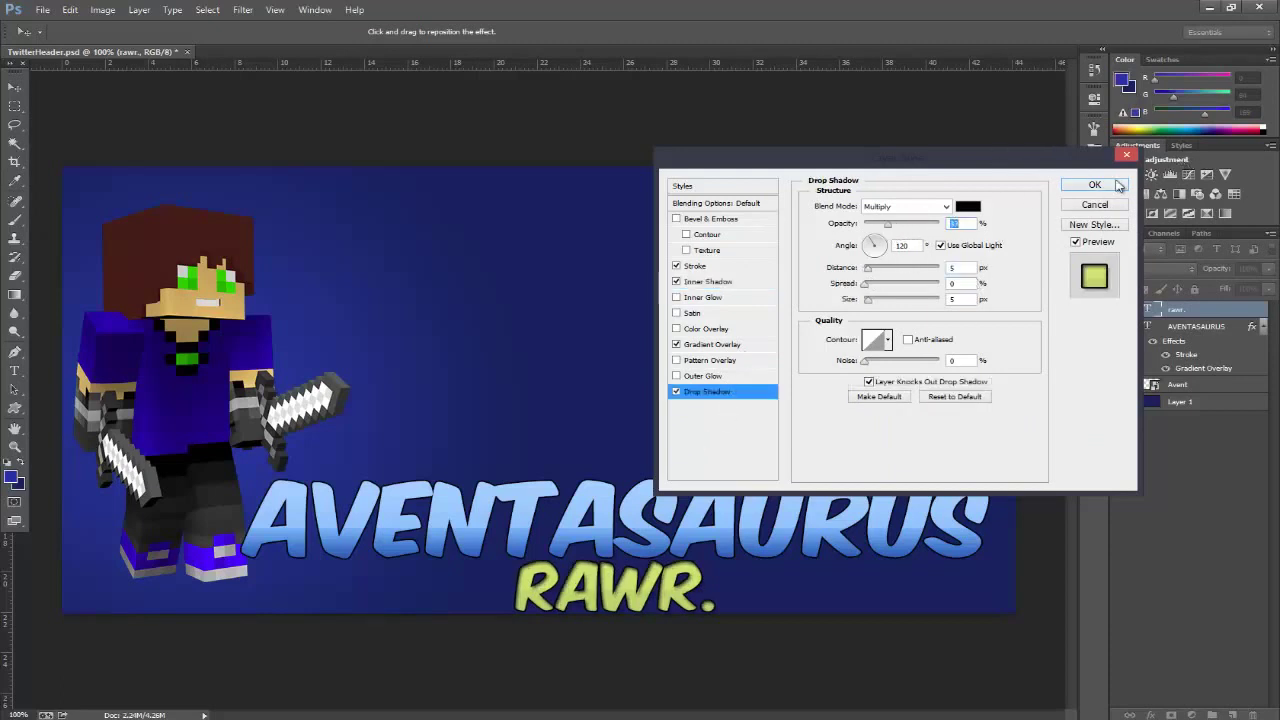
pyautogui.click(1095, 185)
# - Nudge the AVENTASAURUS title slightly up and to the right, and select the "rawr." text layer
pyautogui.click(1198, 392)
pyautogui.hotkey('shift', 'Up')
pyautogui.hotkey('shift', 'Up')
pyautogui.hotkey('shift', 'Right')
pyautogui.hotkey('shift', 'Right')
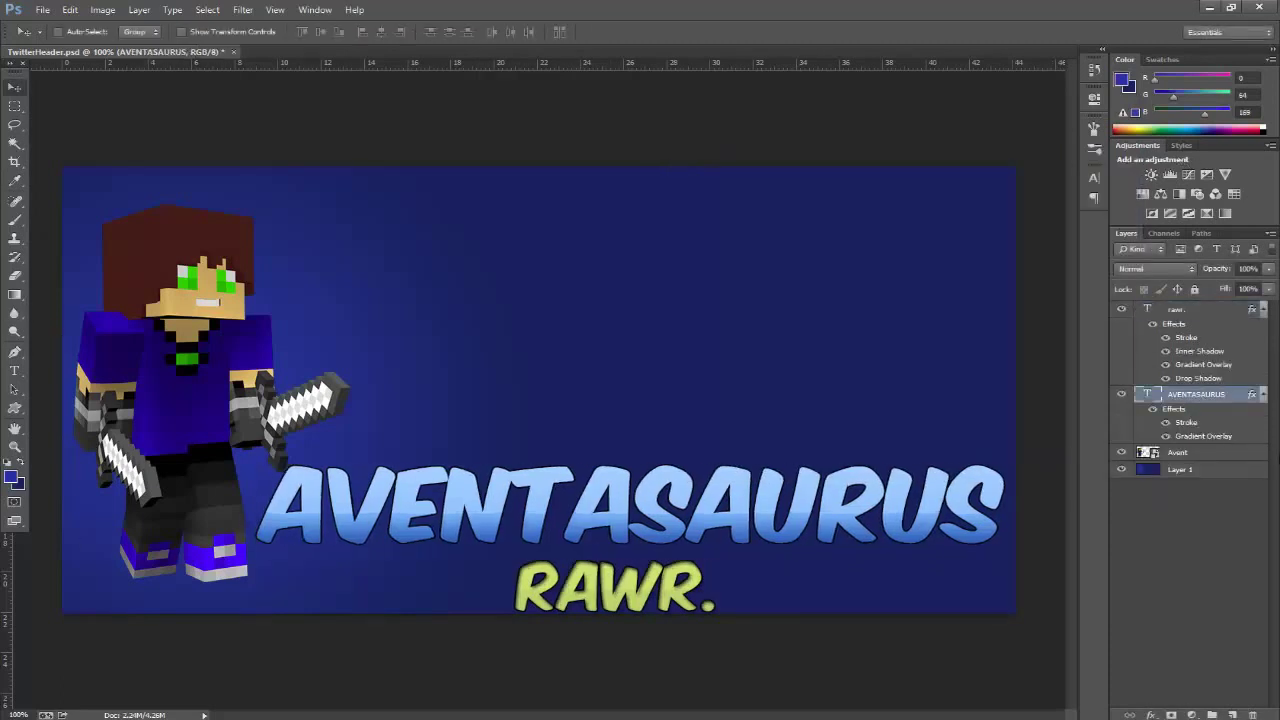
pyautogui.hotkey('shift', 'Down')
pyautogui.click(1177, 310)
pyautogui.press('v')
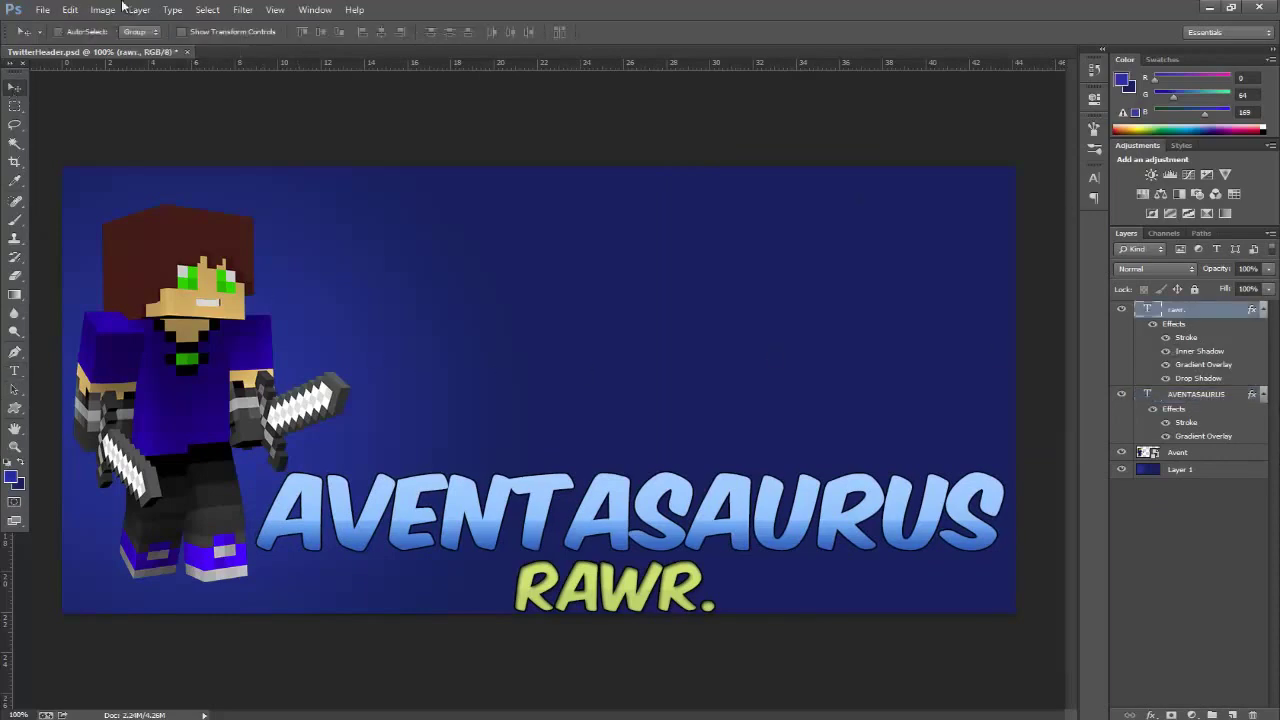
# - Open the dark texture image 09.jpg from the Smooth folder inside Textures
pyautogui.click(42, 10)
pyautogui.click(46, 29)
pyautogui.press('Escape')
pyautogui.click(42, 10)
pyautogui.click(50, 40)
pyautogui.hotkey('ctrl', 'o')
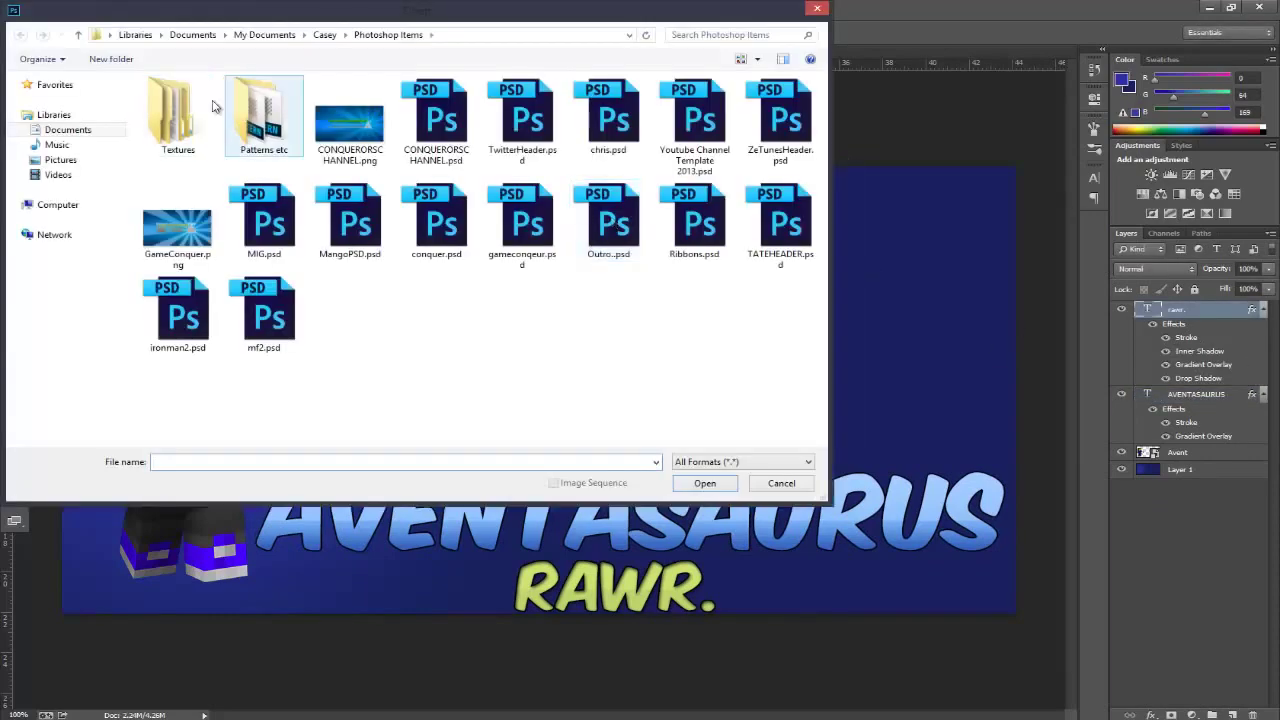
pyautogui.doubleClick(177, 112)
pyautogui.doubleClick(177, 112)
pyautogui.press('BackSpace')
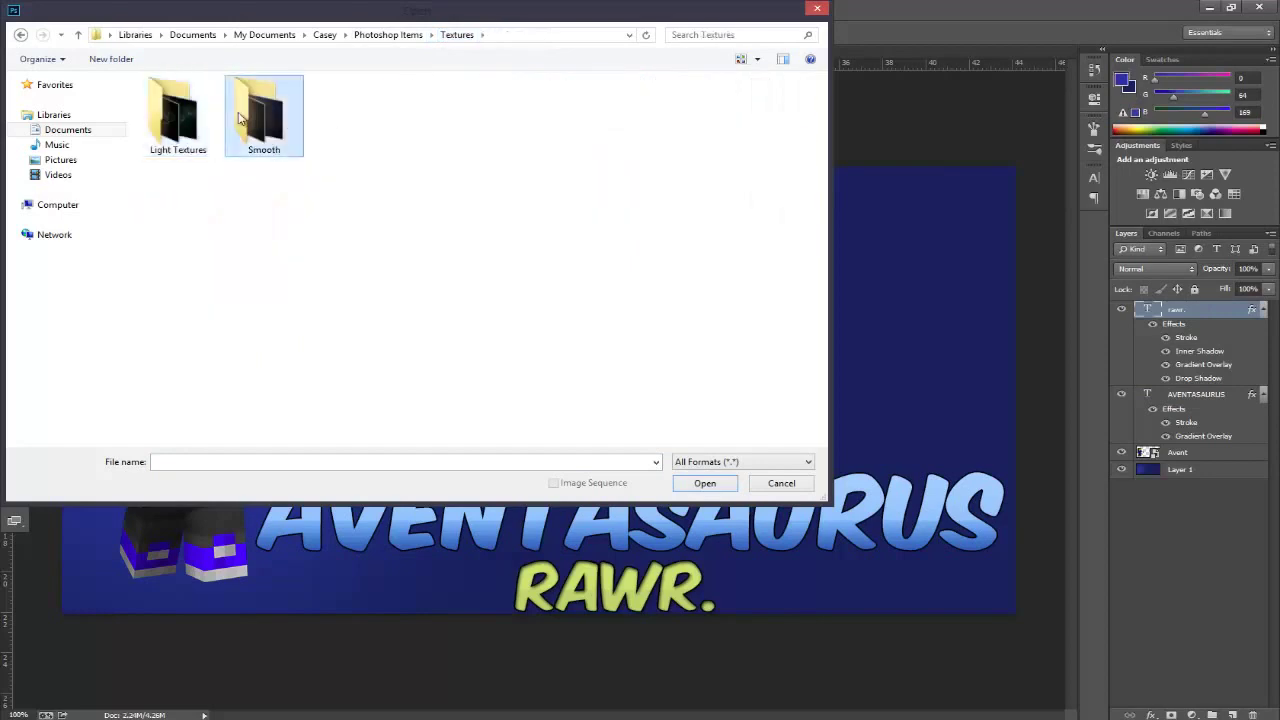
pyautogui.doubleClick(265, 112)
pyautogui.doubleClick(267, 92)
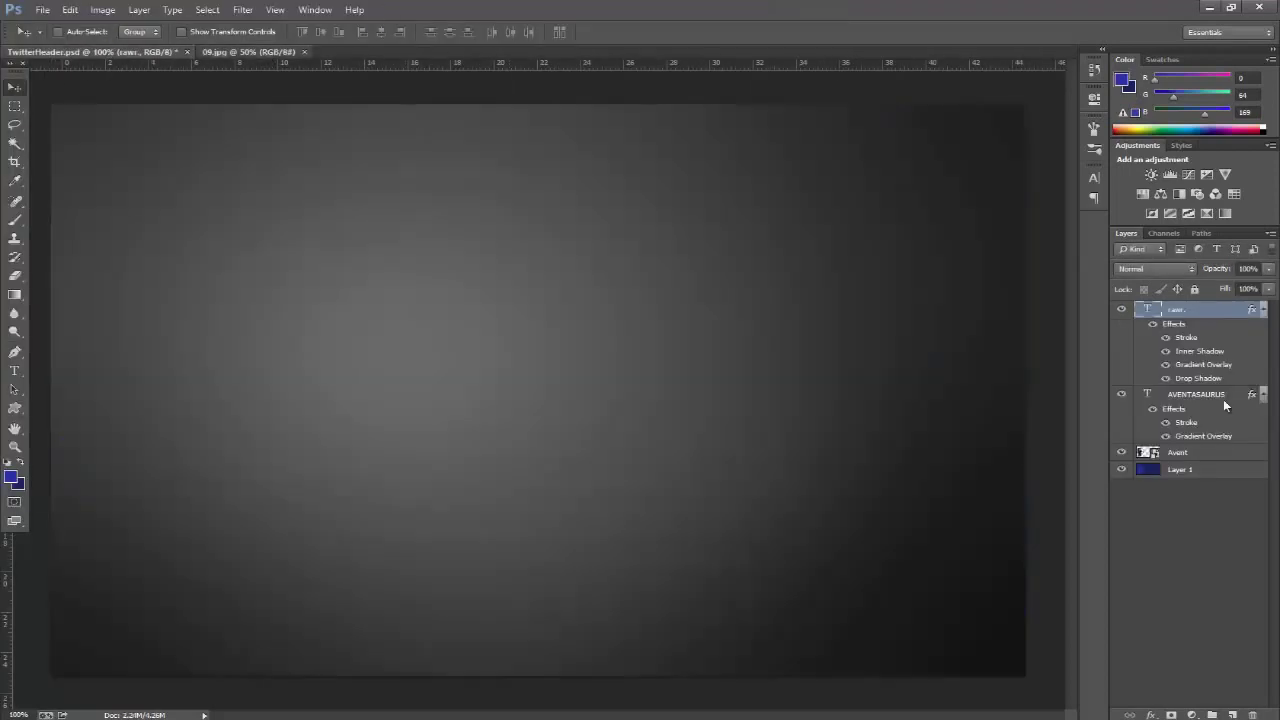
# - Unlock the 09.jpg background layer, copy the texture into the header document and place its layer between Avent and Layer 1
pyautogui.doubleClick(1194, 312)
pyautogui.press('Return')
pyautogui.moveTo(476, 320); pyautogui.dragTo(345, 370)
pyautogui.moveTo(330, 324); pyautogui.dragTo(361, 357)
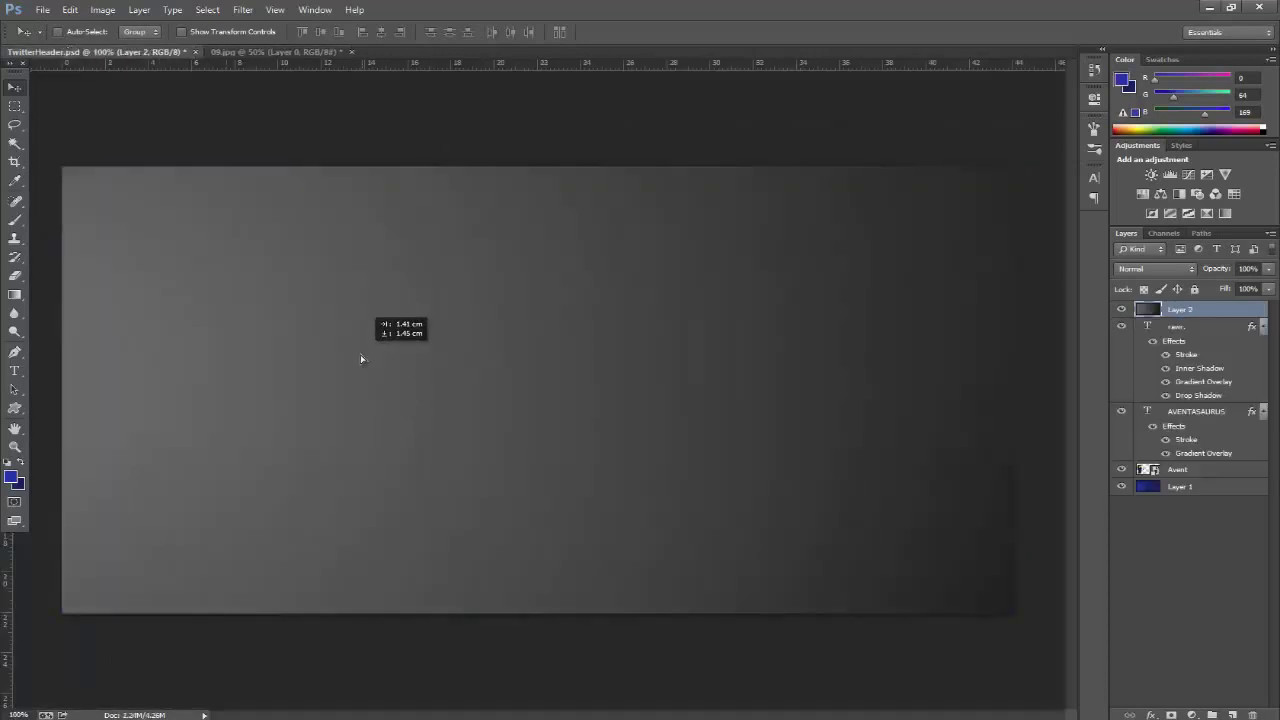
pyautogui.moveTo(1228, 428); pyautogui.dragTo(1231, 482)
# - Try several blend modes on the dark texture layer, settle on Pin Light, and reduce the layer's opacity
pyautogui.scroll(-9, 1160, 274)
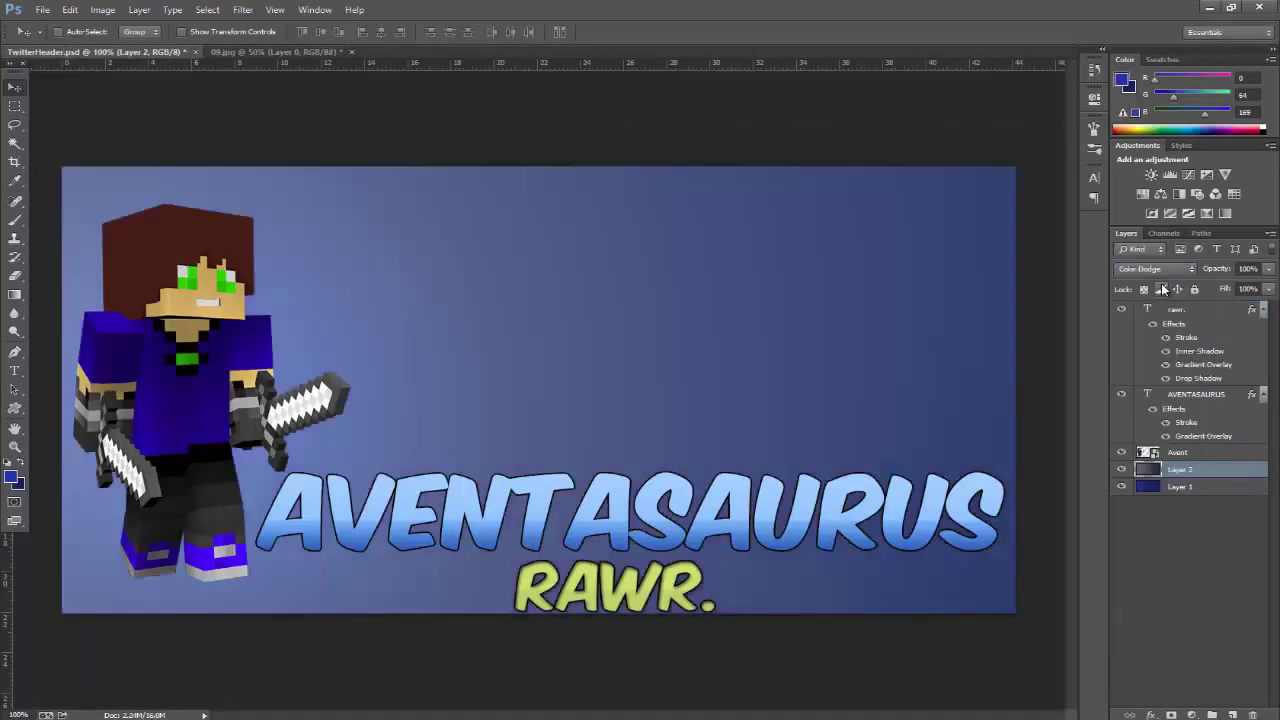
pyautogui.click(1148, 270)
pyautogui.click(1148, 408)
pyautogui.press('Down')
pyautogui.press('Down')
pyautogui.press('Down')
pyautogui.press('Down')
pyautogui.press('Down')
pyautogui.press('Down')
pyautogui.press('Down')
pyautogui.press('Down')
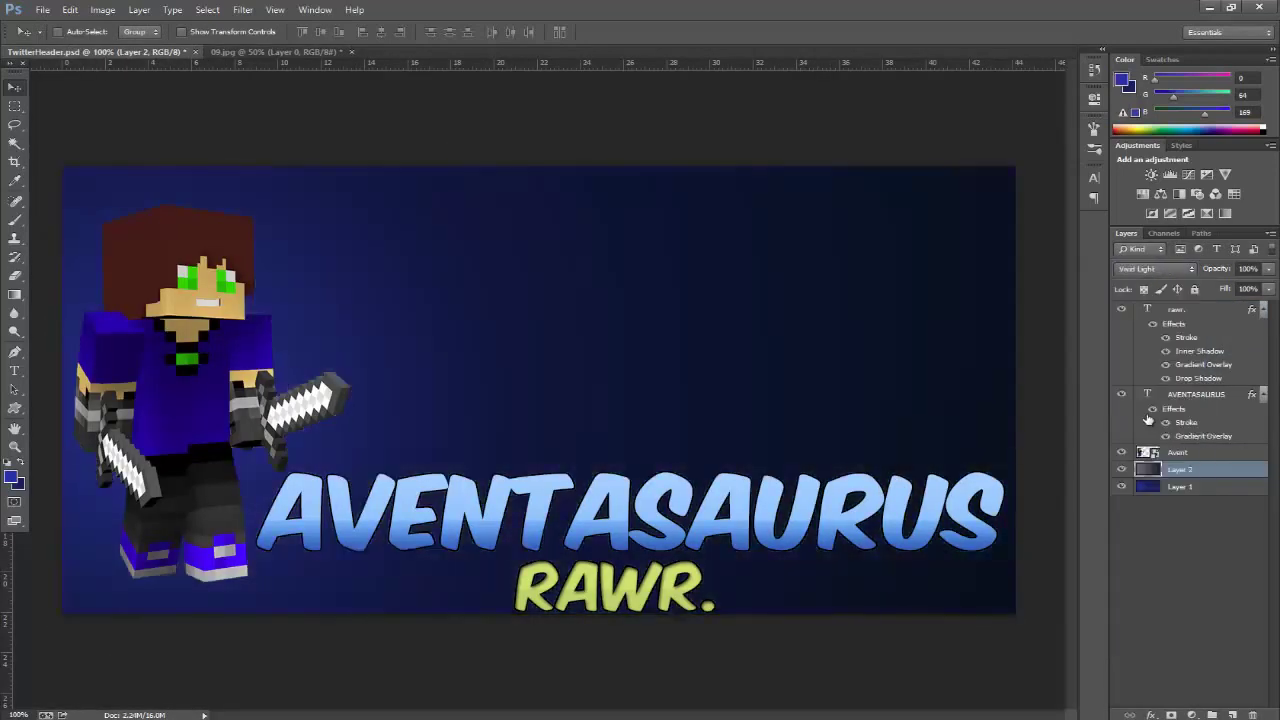
pyautogui.press('Up')
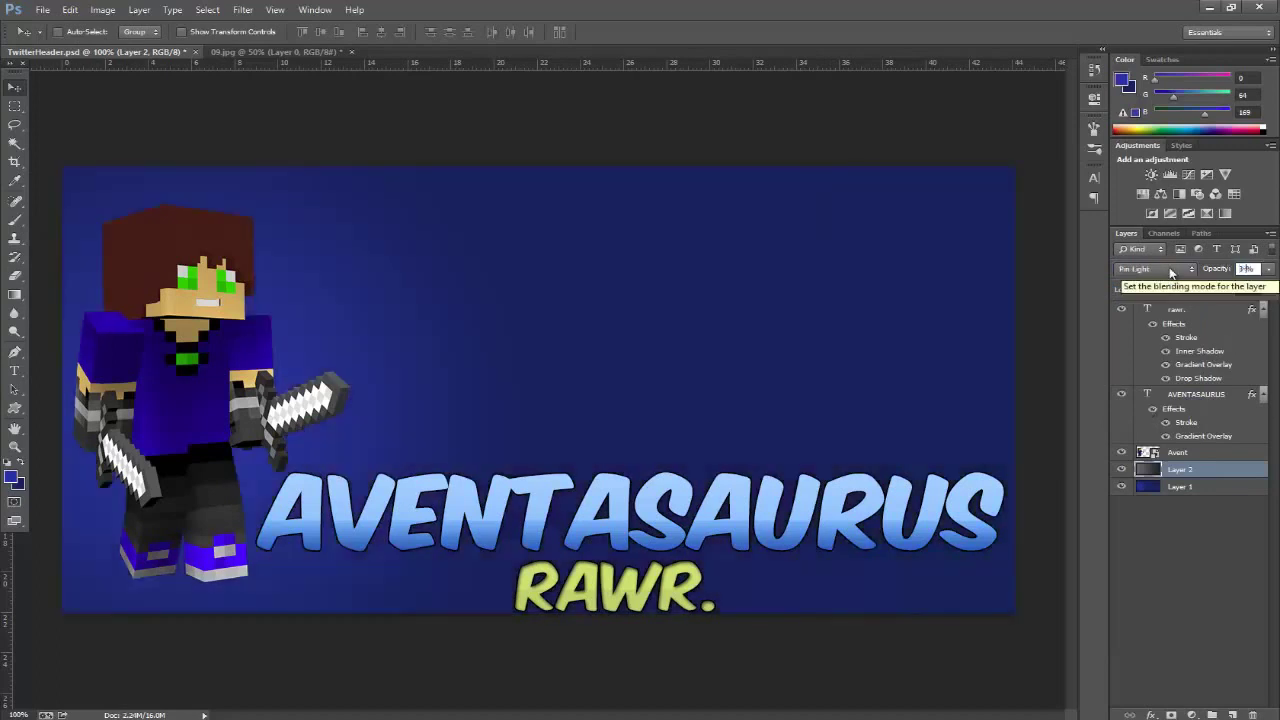
pyautogui.click(1207, 600)
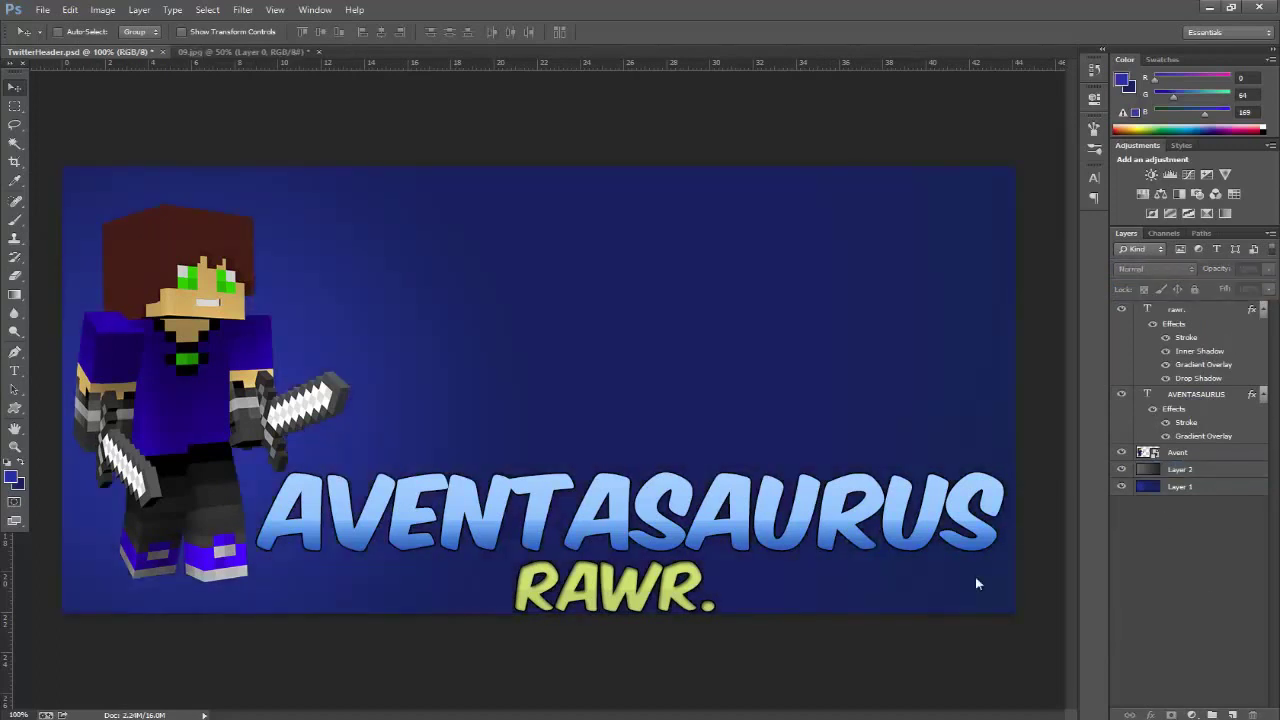
# - Add vertical text reading "FOLLOW!" near the upper right corner of the header
pyautogui.click(16, 371)
pyautogui.rightClick(14, 375)
pyautogui.click(93, 383)
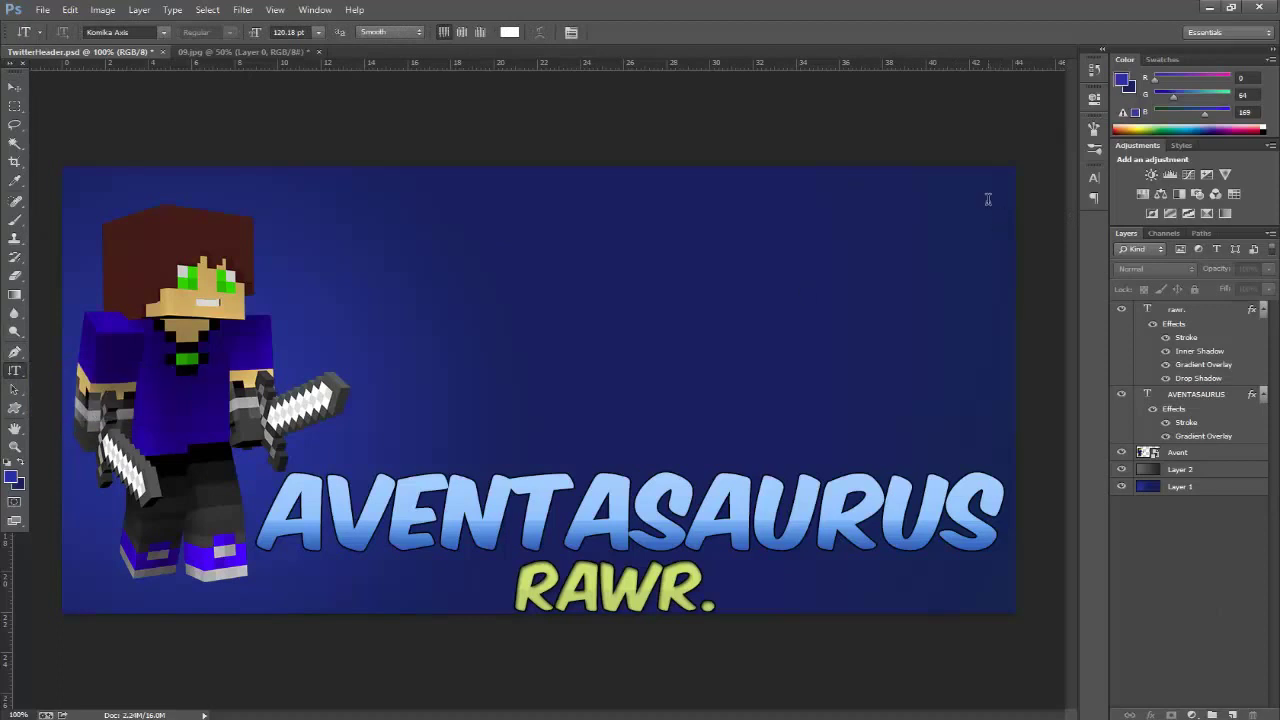
pyautogui.click(988, 202)
pyautogui.write('FOLLO')
pyautogui.hotkey('ctrl', 'a')
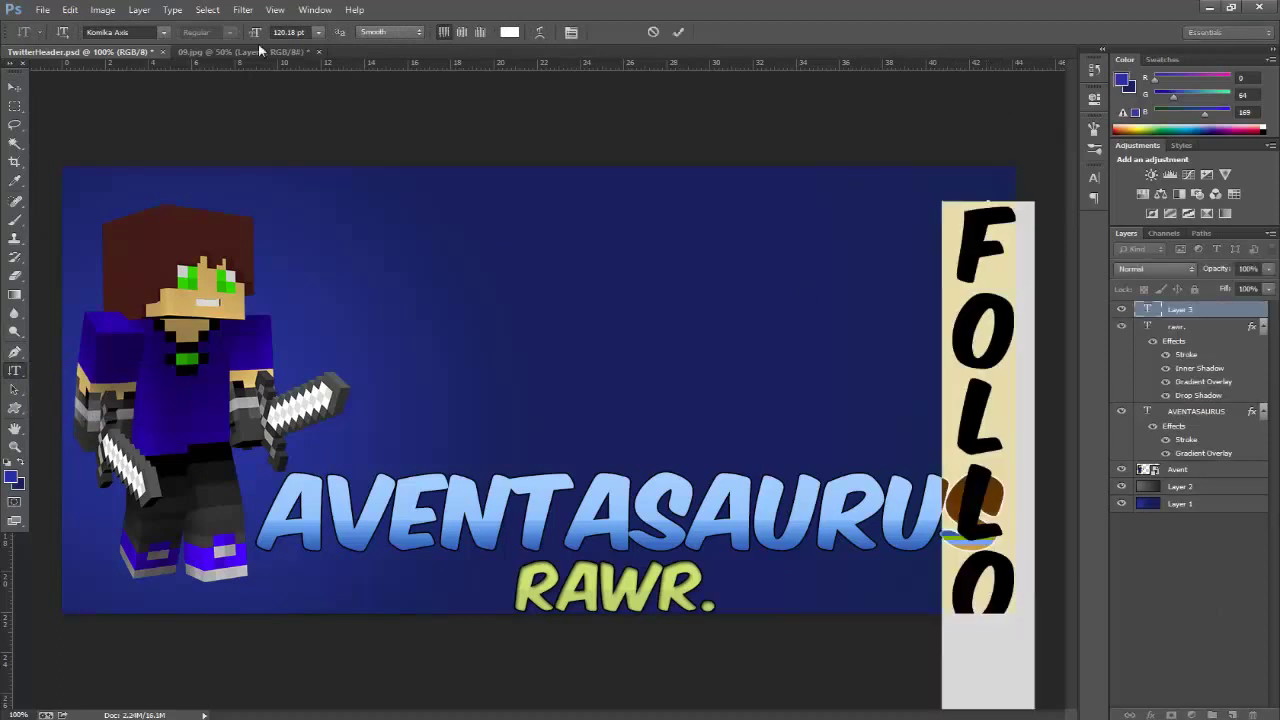
# - Set the FOLLOW! text to 60 pt in the Shark Party font
pyautogui.moveTo(211, 41); pyautogui.dragTo(226, 44)
pyautogui.moveTo(990, 508); pyautogui.dragTo(920, 194)
pyautogui.click(319, 33)
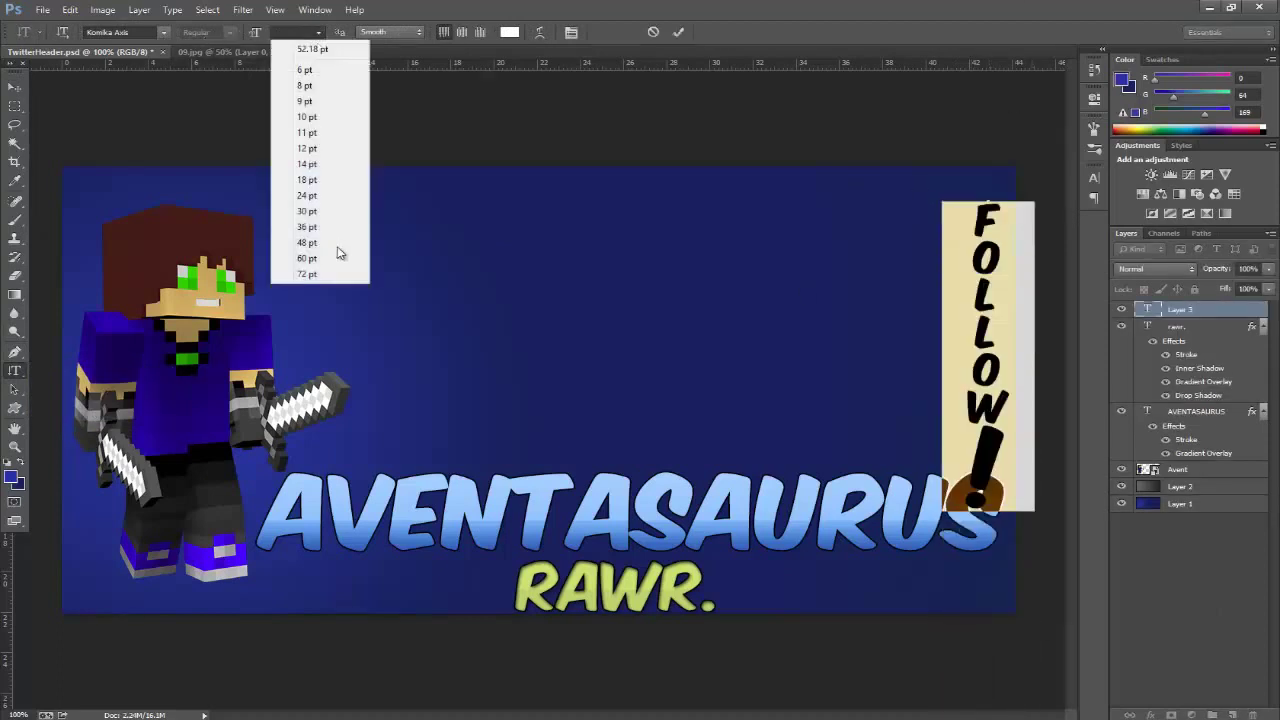
pyautogui.click(336, 258)
pyautogui.click(164, 33)
pyautogui.moveTo(334, 262); pyautogui.dragTo(350, 361)
pyautogui.click(287, 345)
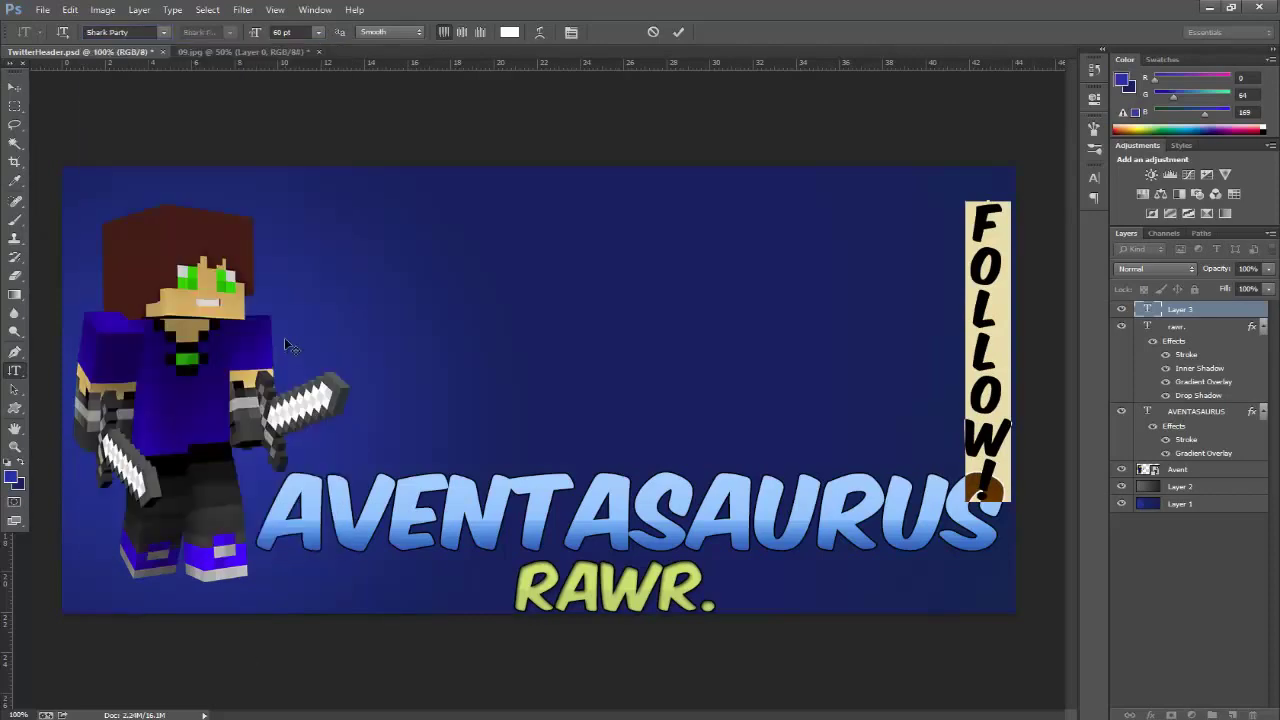
# - Position the FOLLOW! text vertically above the end of the AVENTASAURUS title, slightly in from the header's right edge
pyautogui.click(13, 87)
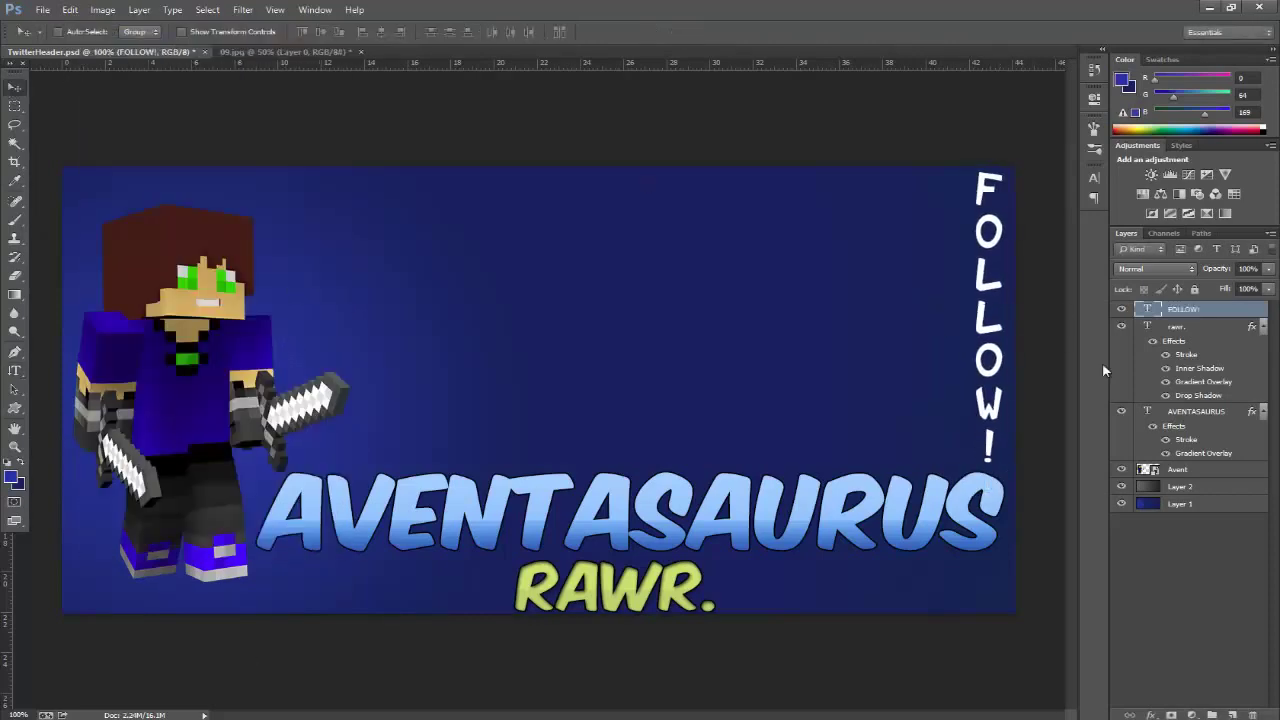
pyautogui.rightClick(1183, 309)
pyautogui.click(940, 180)
pyautogui.moveTo(991, 240); pyautogui.dragTo(966, 240)
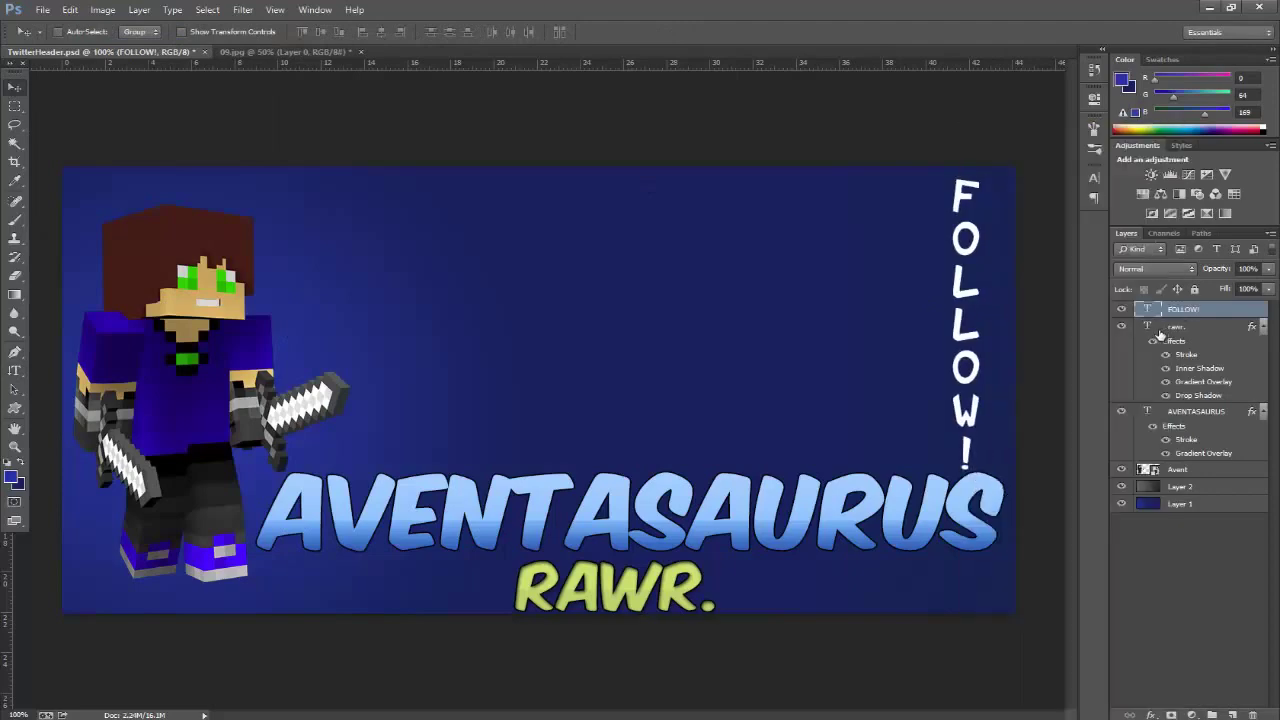
# - Add a 2 px black outside Stroke and a reversed Gradient Overlay at a 180° angle to the FOLLOW! text
pyautogui.rightClick(1199, 309)
pyautogui.click(1085, 133)
pyautogui.click(691, 261)
pyautogui.moveTo(885, 165); pyautogui.dragTo(528, 214)
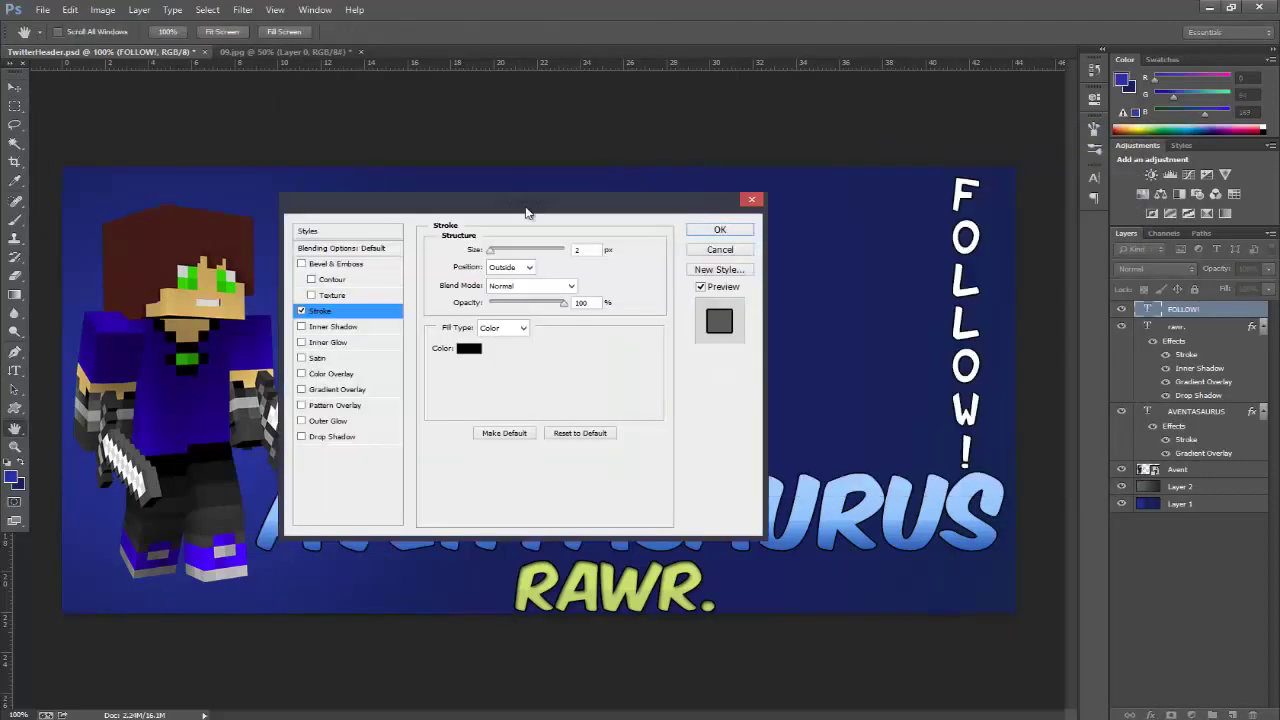
pyautogui.click(340, 389)
pyautogui.write('180')
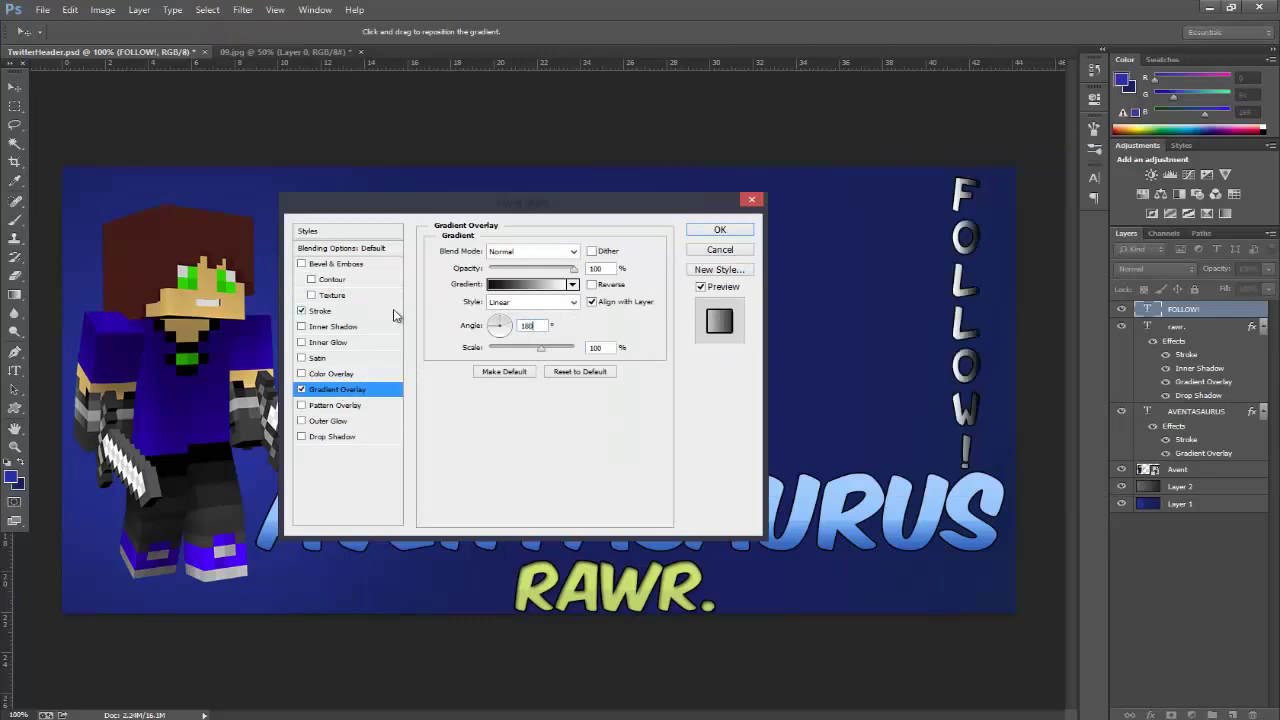
pyautogui.click(591, 284)
# - Try several gradient presets on the FOLLOW! text and apply the red-orange-yellow one
pyautogui.click(530, 284)
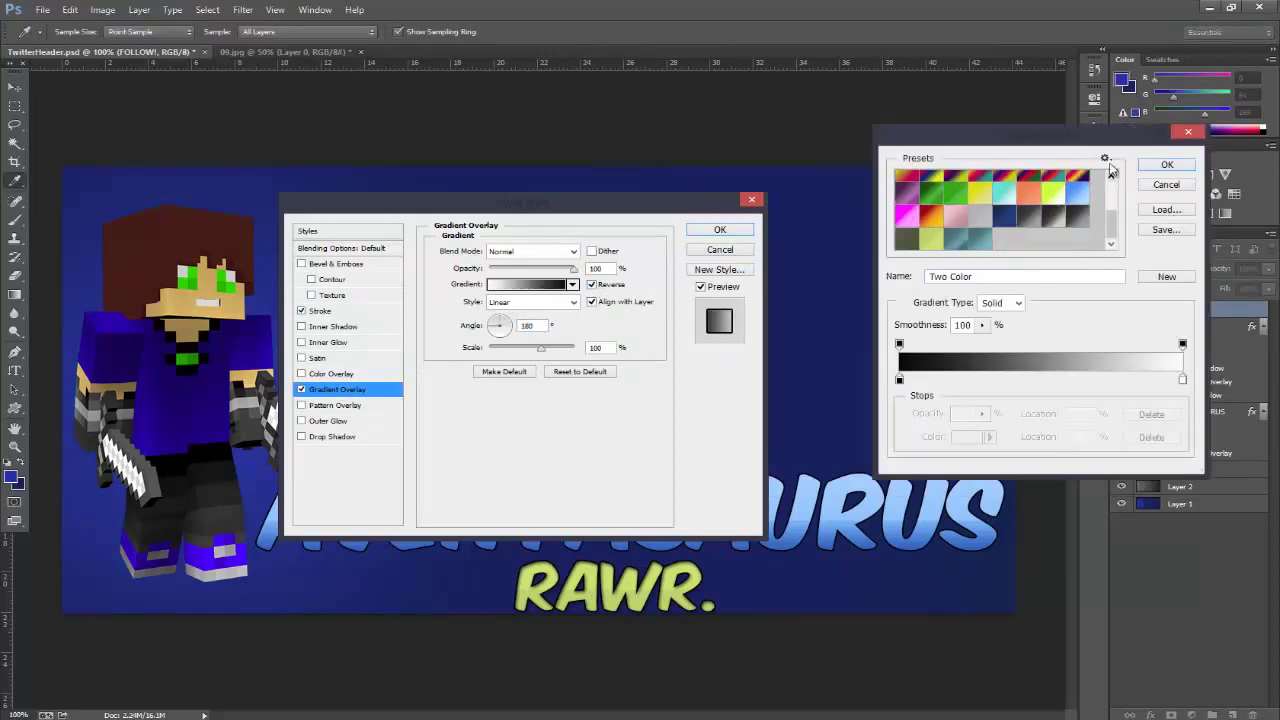
pyautogui.moveTo(1000, 126); pyautogui.dragTo(378, 184)
pyautogui.click(463, 254)
pyautogui.click(305, 277)
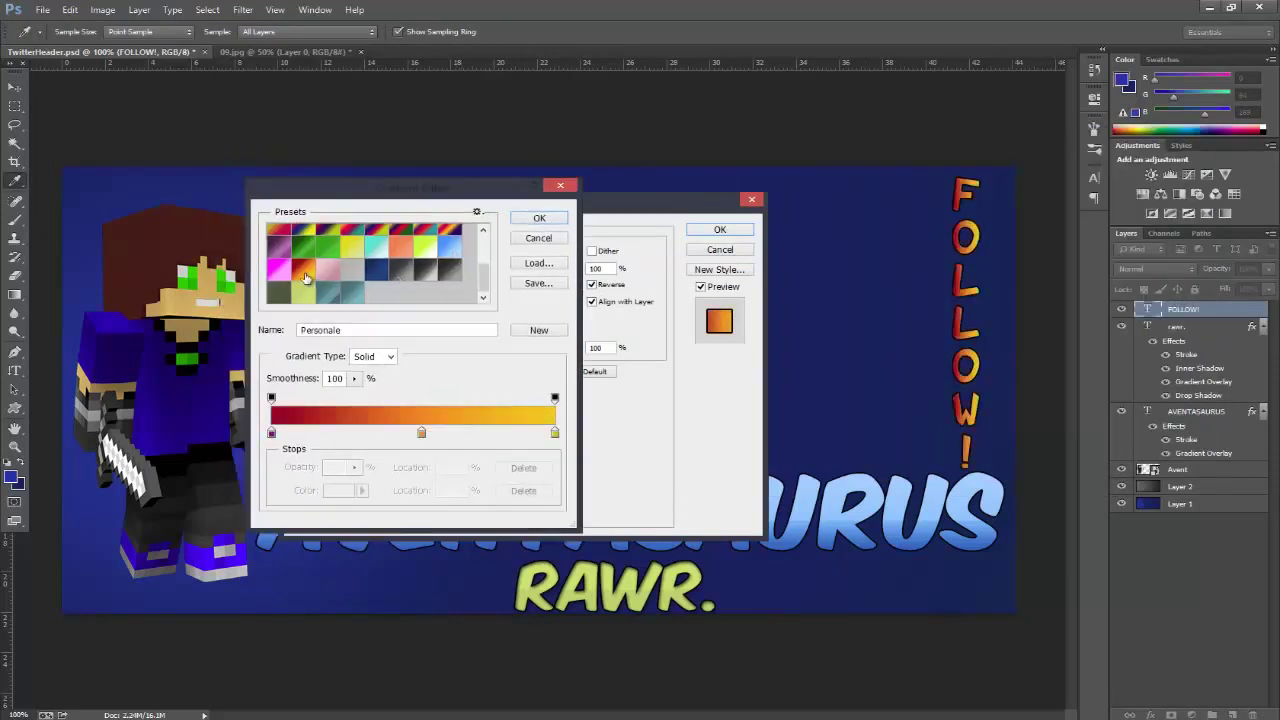
pyautogui.moveTo(290, 398); pyautogui.dragTo(432, 385)
pyautogui.click(427, 267)
pyautogui.scroll(1, 335, 280)
pyautogui.click(328, 282)
pyautogui.scroll(2, 328, 266)
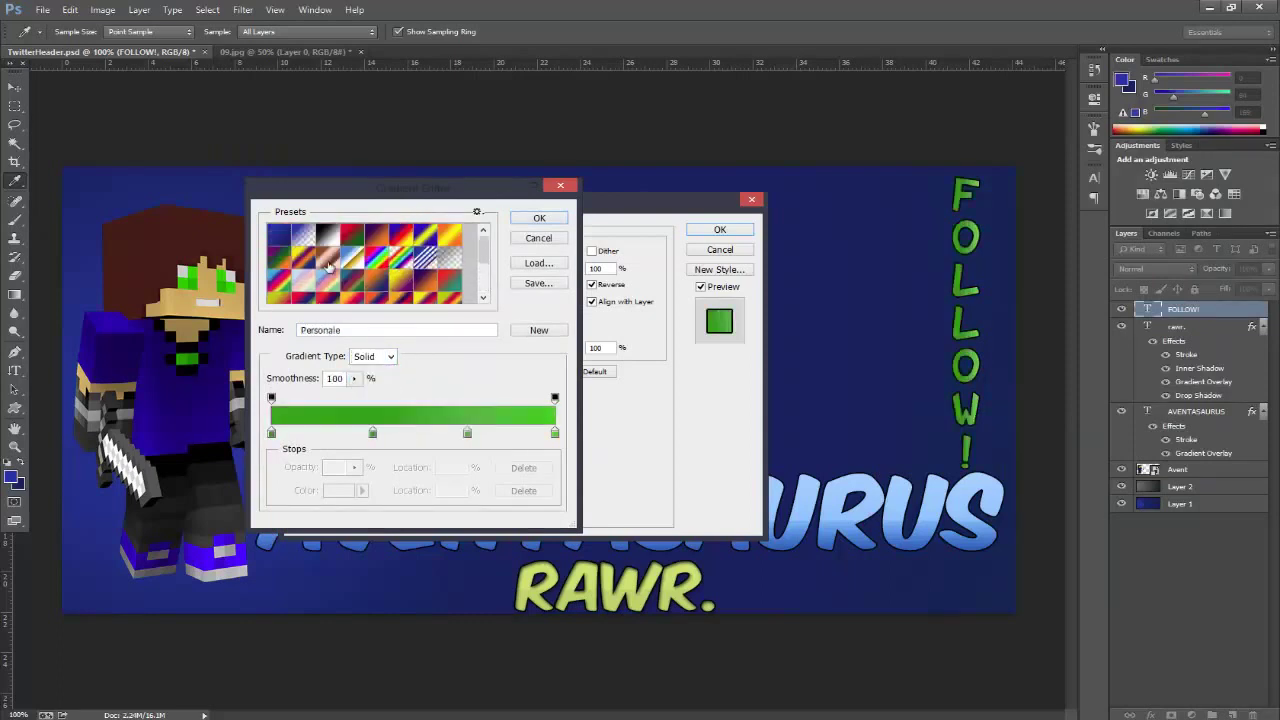
pyautogui.click(305, 235)
pyautogui.scroll(-3, 305, 235)
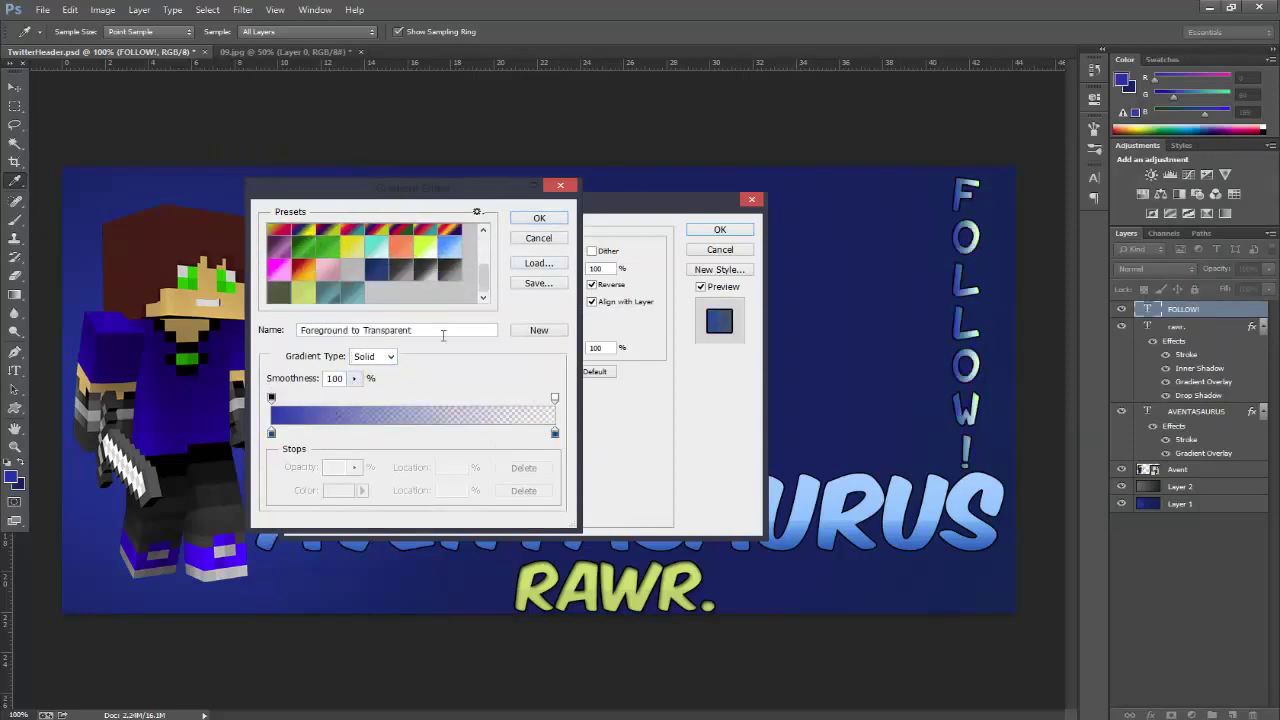
pyautogui.scroll(5, 378, 255)
pyautogui.moveTo(486, 246); pyautogui.dragTo(486, 280)
pyautogui.click(378, 231)
pyautogui.click(549, 218)
pyautogui.click(697, 230)
# - Nudge the "rawr." text up slightly and center it horizontally against the AVENTASAURUS title
pyautogui.click(1175, 368)
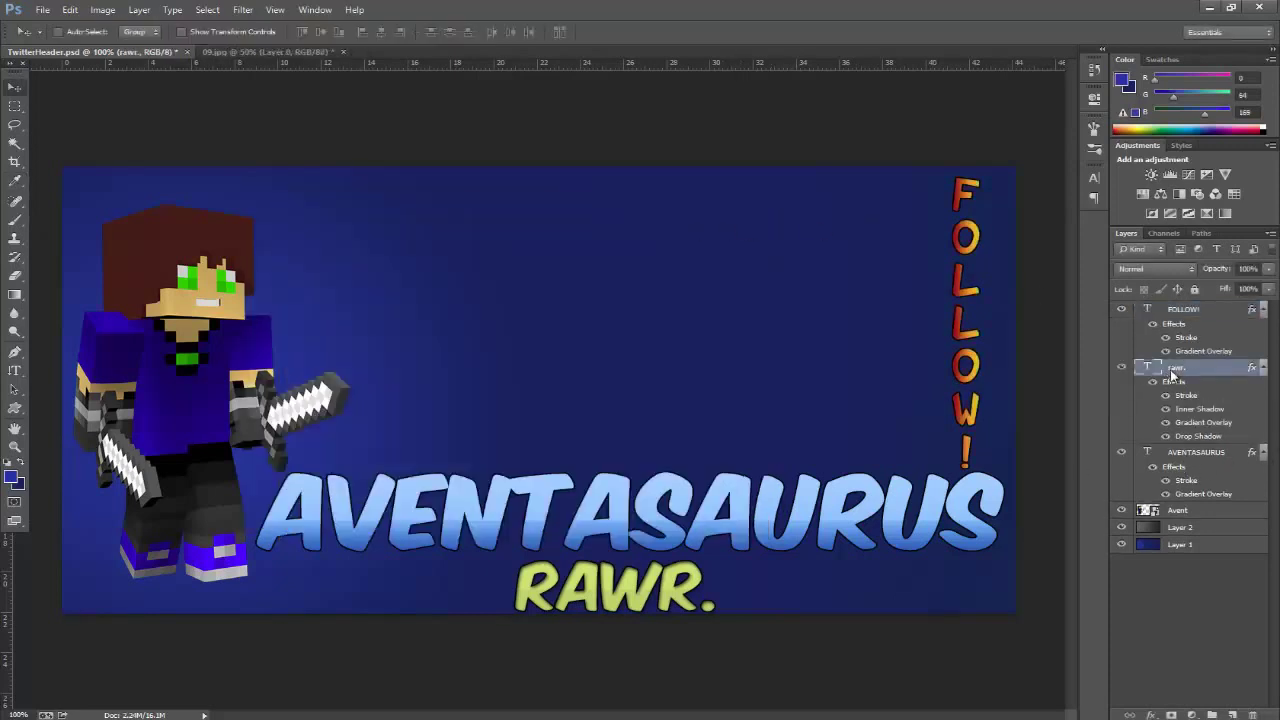
pyautogui.press('Up')
pyautogui.press('Up')
pyautogui.press('Up')
pyautogui.press('Up')
pyautogui.keyDown('ctrl'); pyautogui.click(1155, 462); pyautogui.keyUp('ctrl')
pyautogui.click(381, 32)
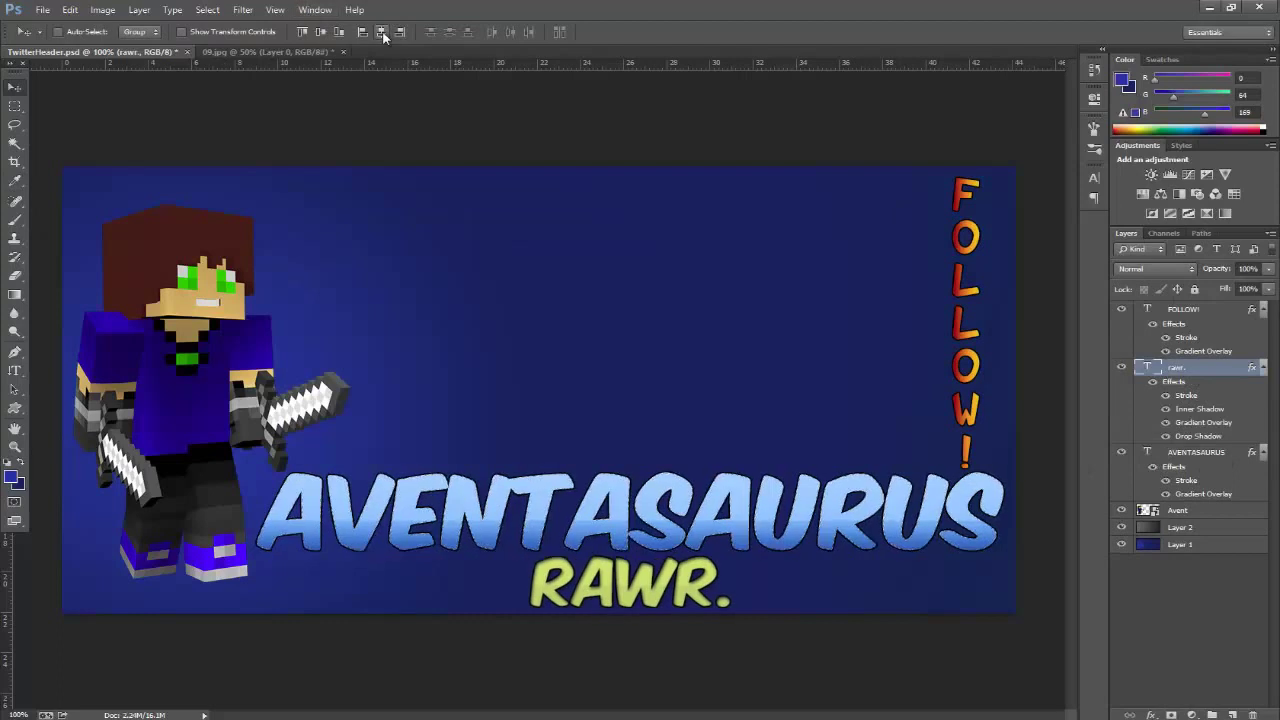
# - Create a new layer directly above Layer 1 and load the sunburst brush set for the Brush tool
pyautogui.click(16, 369)
pyautogui.click(68, 369)
pyautogui.click(15, 221)
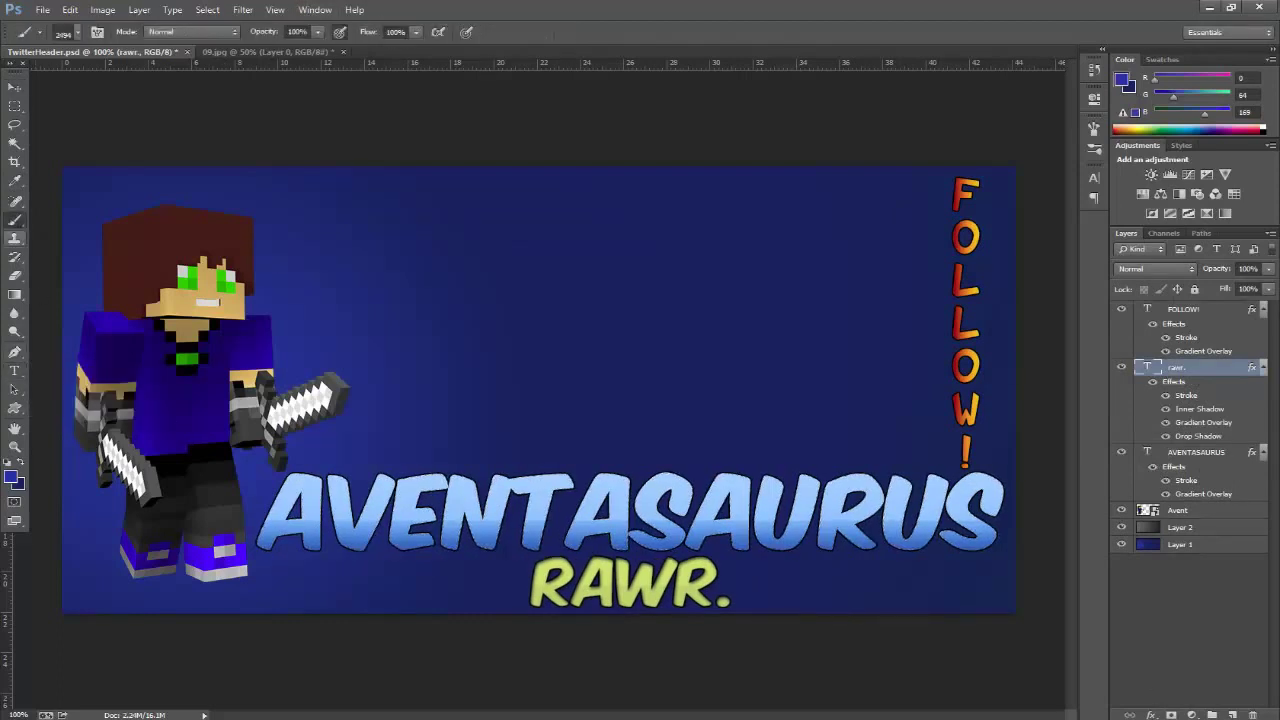
pyautogui.click(1177, 545)
pyautogui.hotkey('ctrl', 'shift', 'alt', 'n')
pyautogui.click(65, 37)
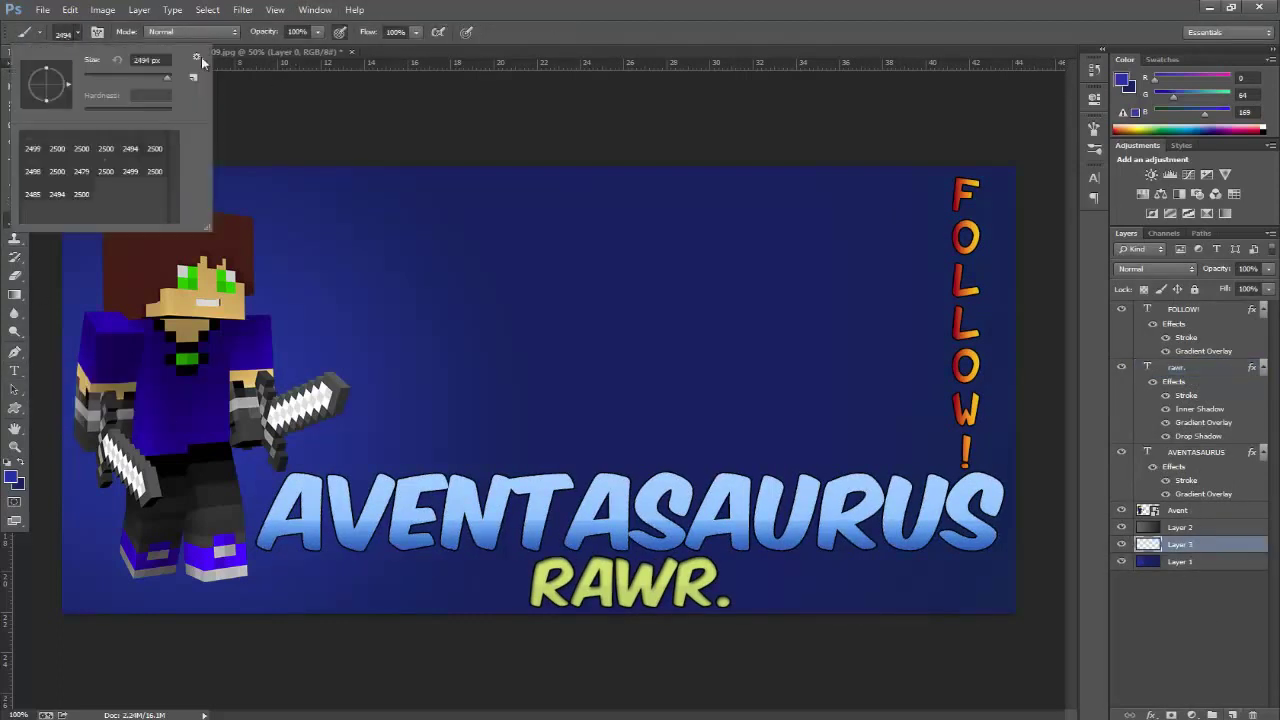
pyautogui.click(201, 58)
pyautogui.click(355, 602)
pyautogui.click(51, 135)
pyautogui.click(745, 7)
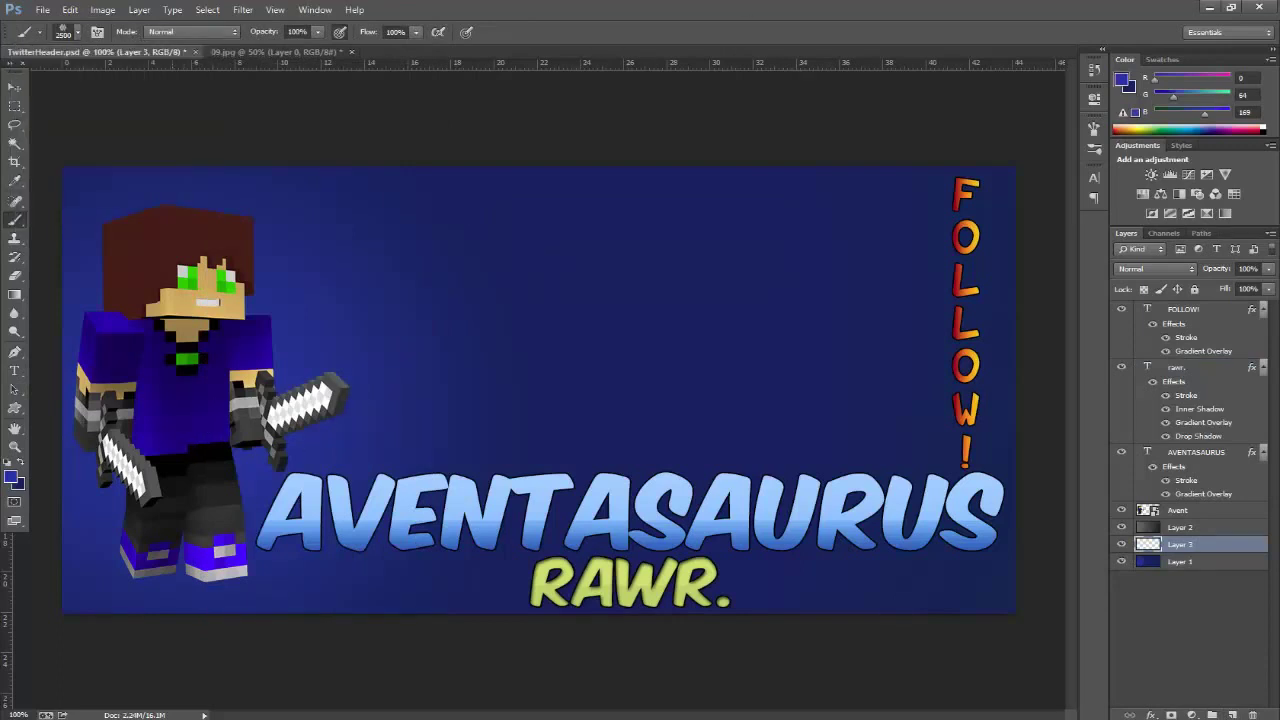
# - Set the sunburst brush to 3050 px and stamp blue rays centered behind the character on the new layer
pyautogui.click(77, 32)
pyautogui.click(117, 60)
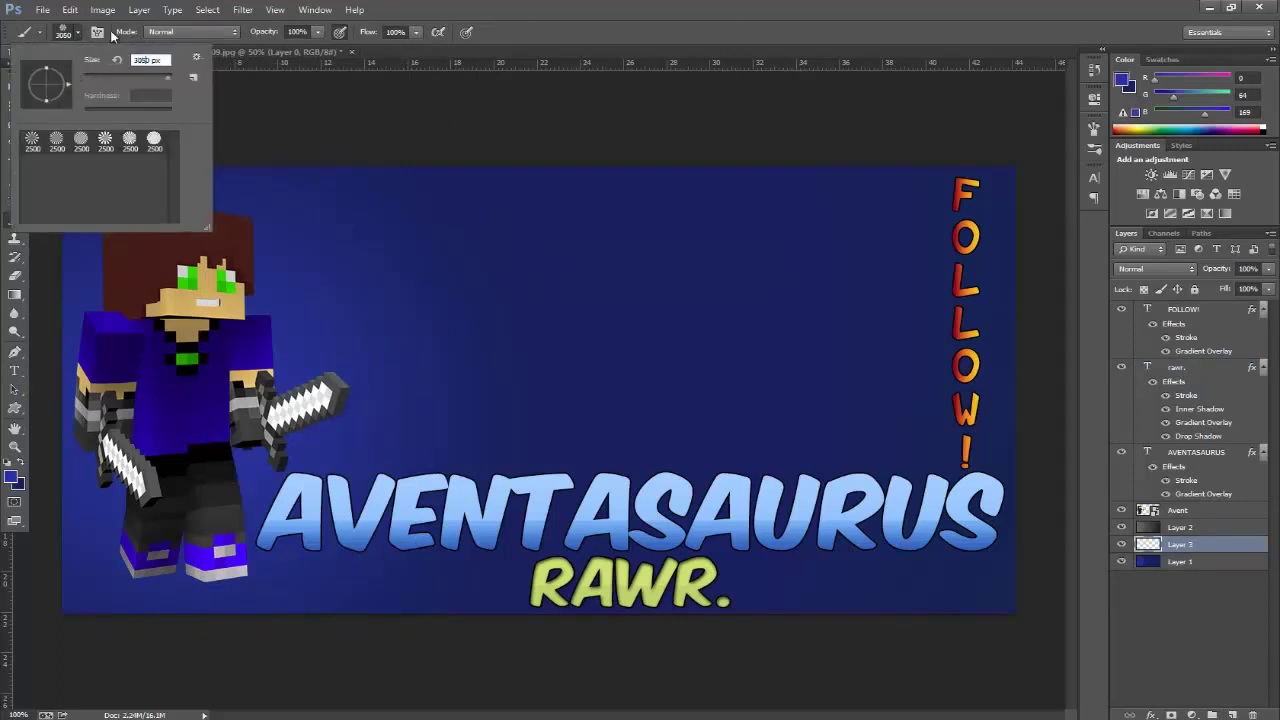
pyautogui.click(112, 34)
pyautogui.click(181, 380)
pyautogui.click(20, 89)
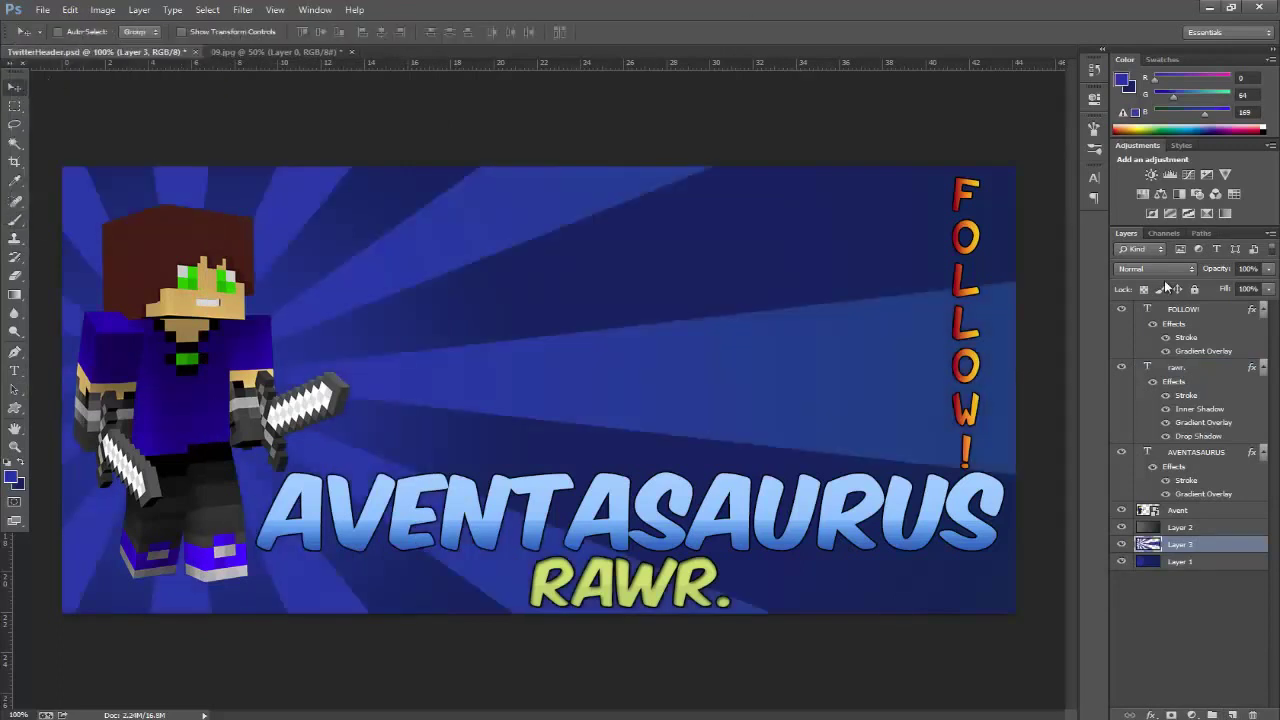
# - Try several blend modes on the sunburst layer, settle on Vivid Light, and deselect the layer
pyautogui.click(1163, 271)
pyautogui.scroll(-11, 1163, 271)
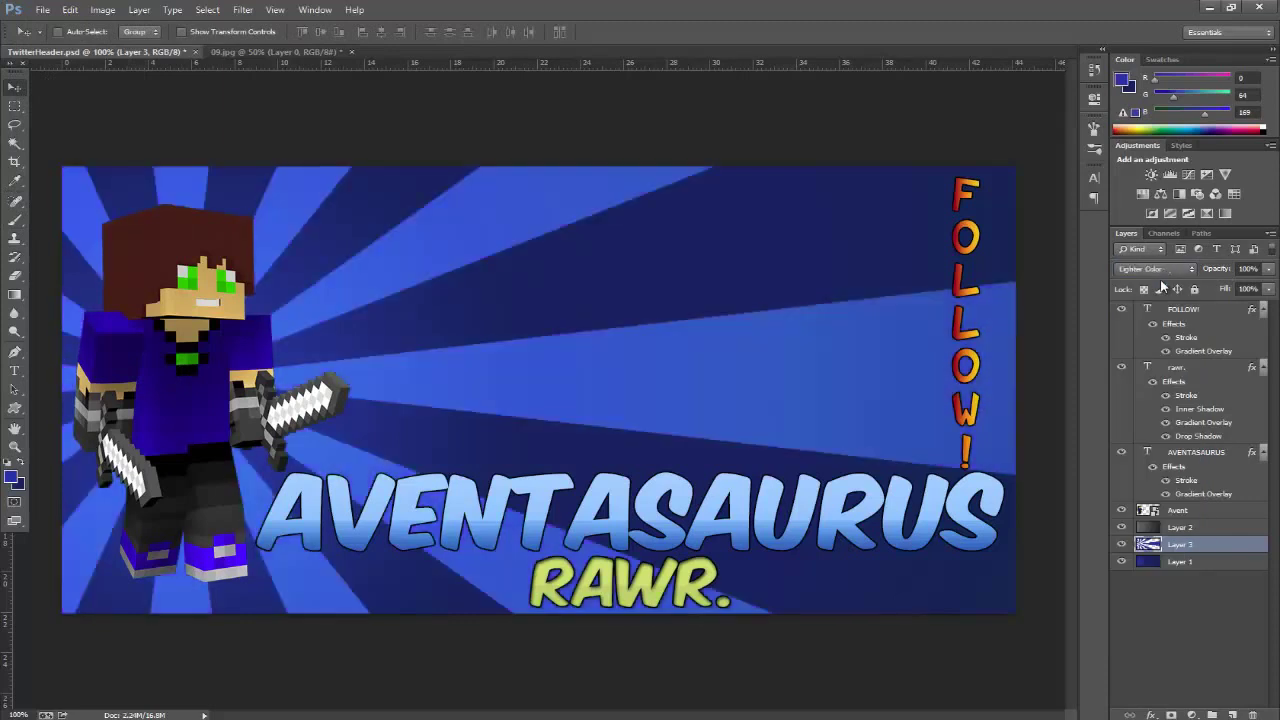
pyautogui.hotkey('shift', '+')
pyautogui.hotkey('shift', '+')
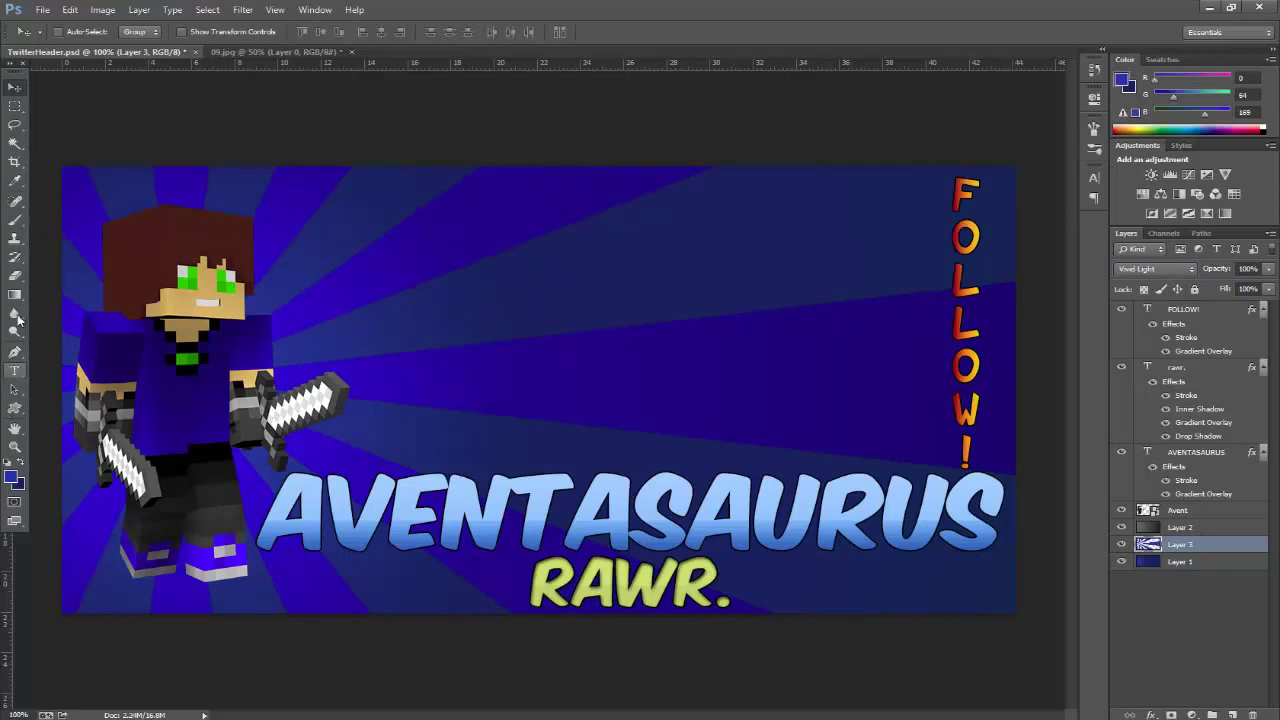
pyautogui.click(1258, 666)
# - Open Metal.jpg from the Random folder and copy it into the header as a layer directly below Avent
pyautogui.click(43, 10)
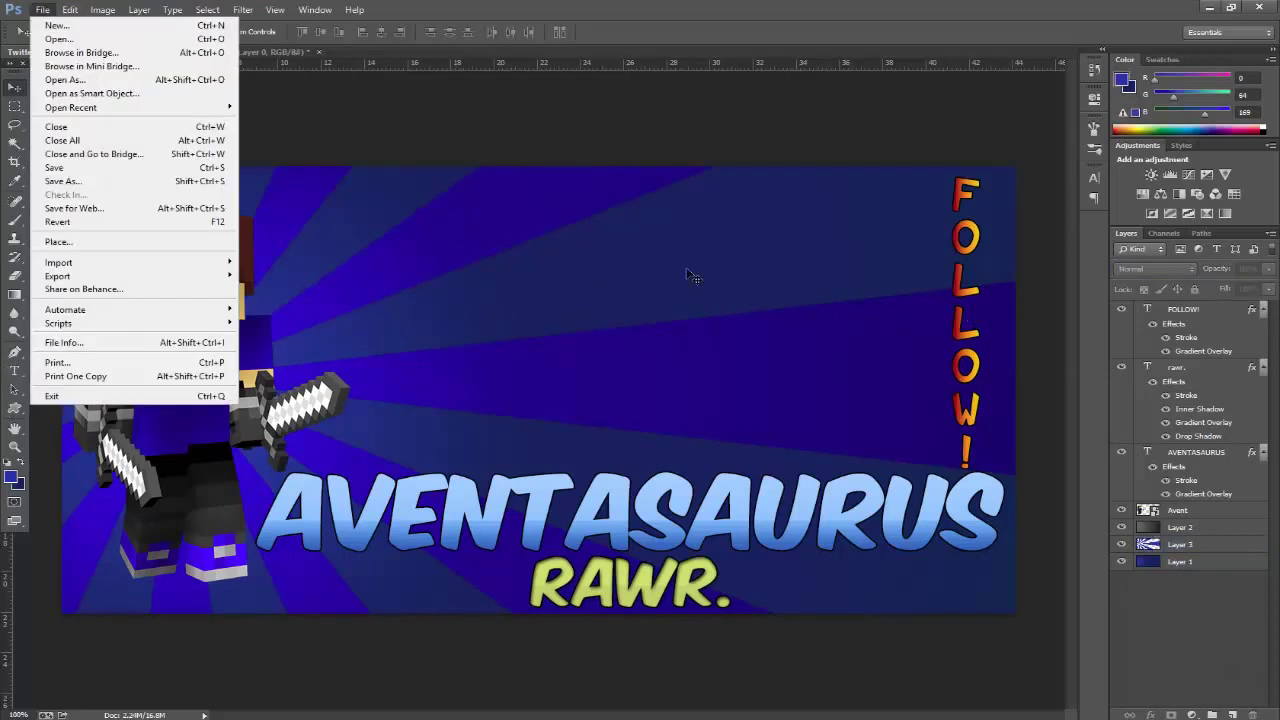
pyautogui.click(686, 270)
pyautogui.click(649, 273)
pyautogui.click(43, 10)
pyautogui.click(55, 40)
pyautogui.click(388, 34)
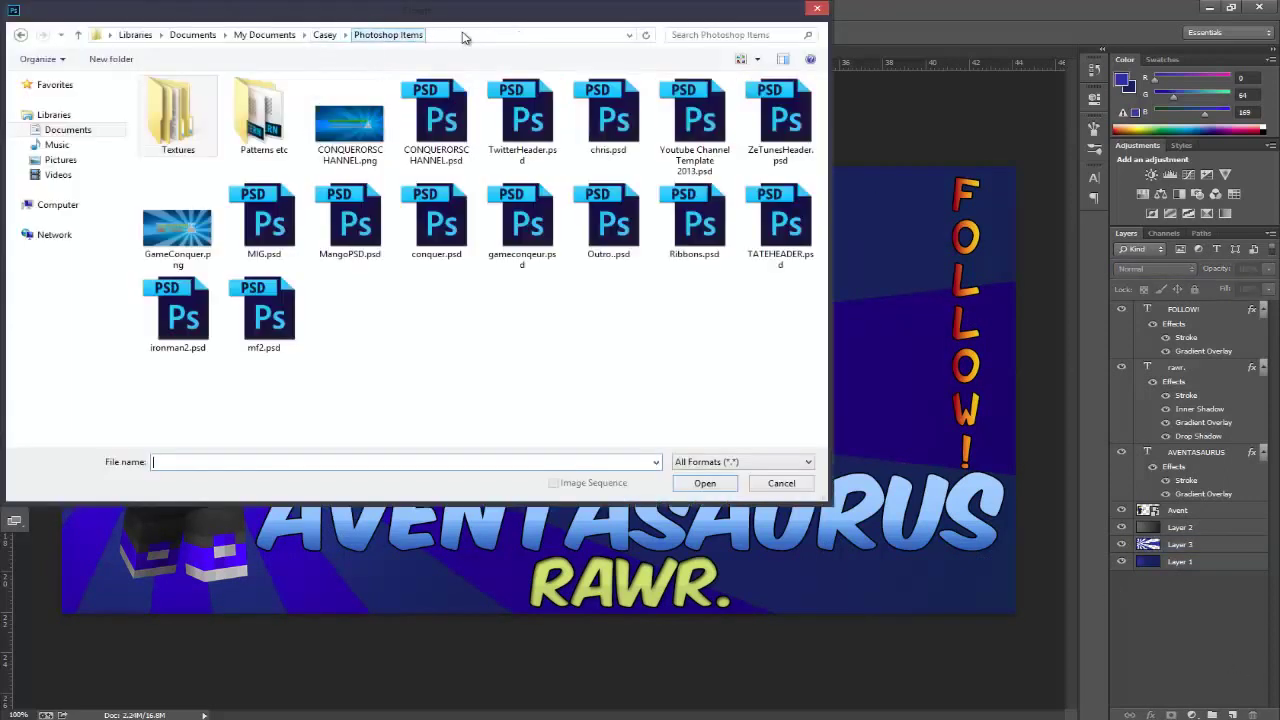
pyautogui.click(325, 35)
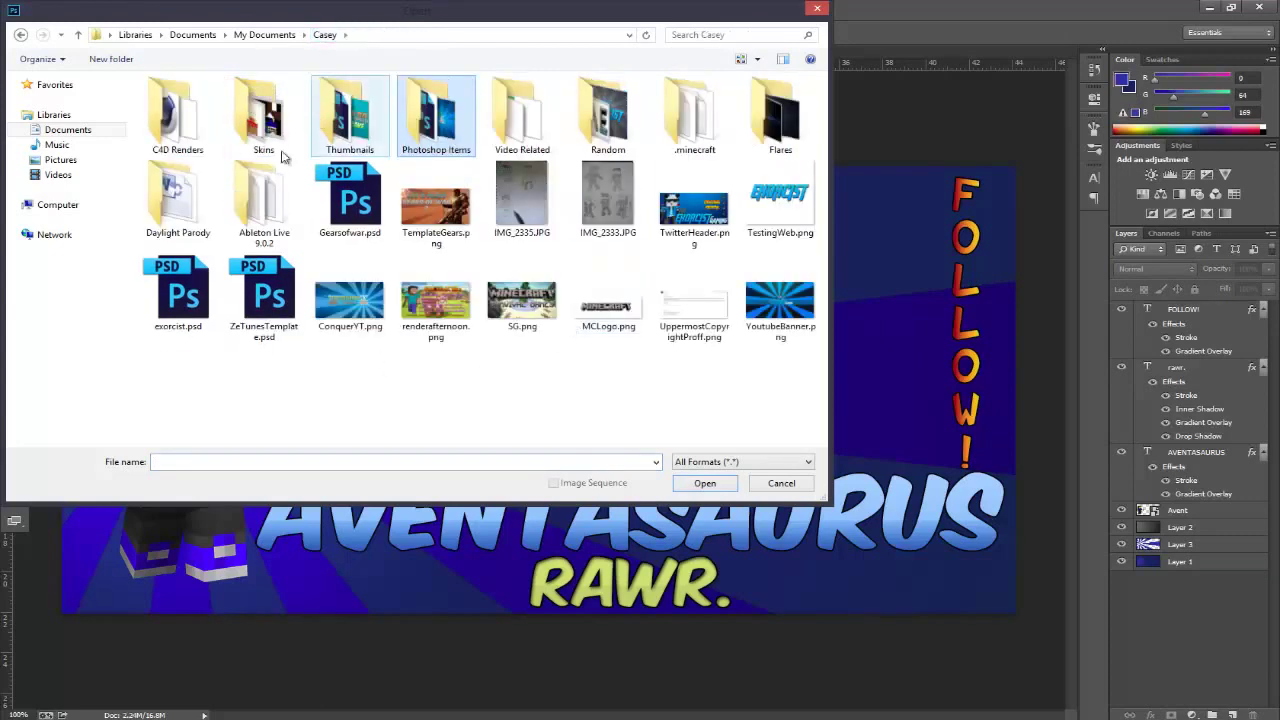
pyautogui.doubleClick(610, 132)
pyautogui.click(268, 241)
pyautogui.doubleClick(264, 236)
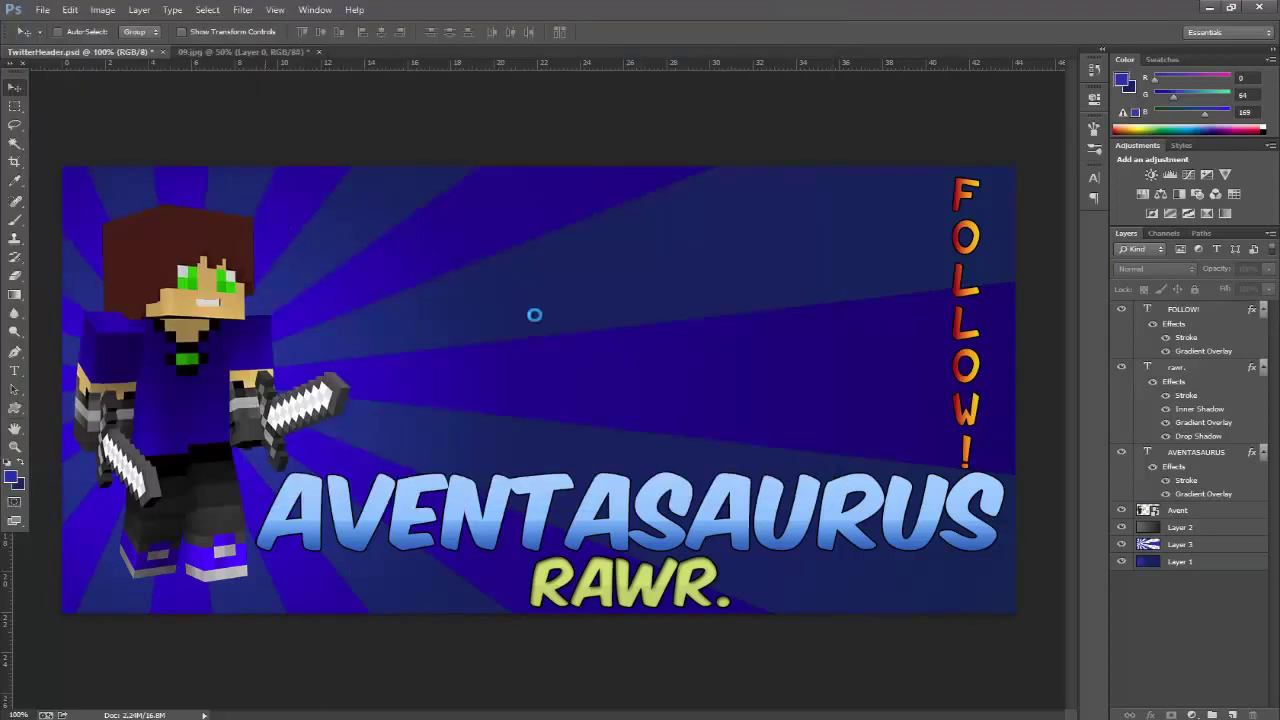
pyautogui.moveTo(535, 316); pyautogui.dragTo(425, 533)
pyautogui.moveTo(1214, 461); pyautogui.dragTo(1160, 536)
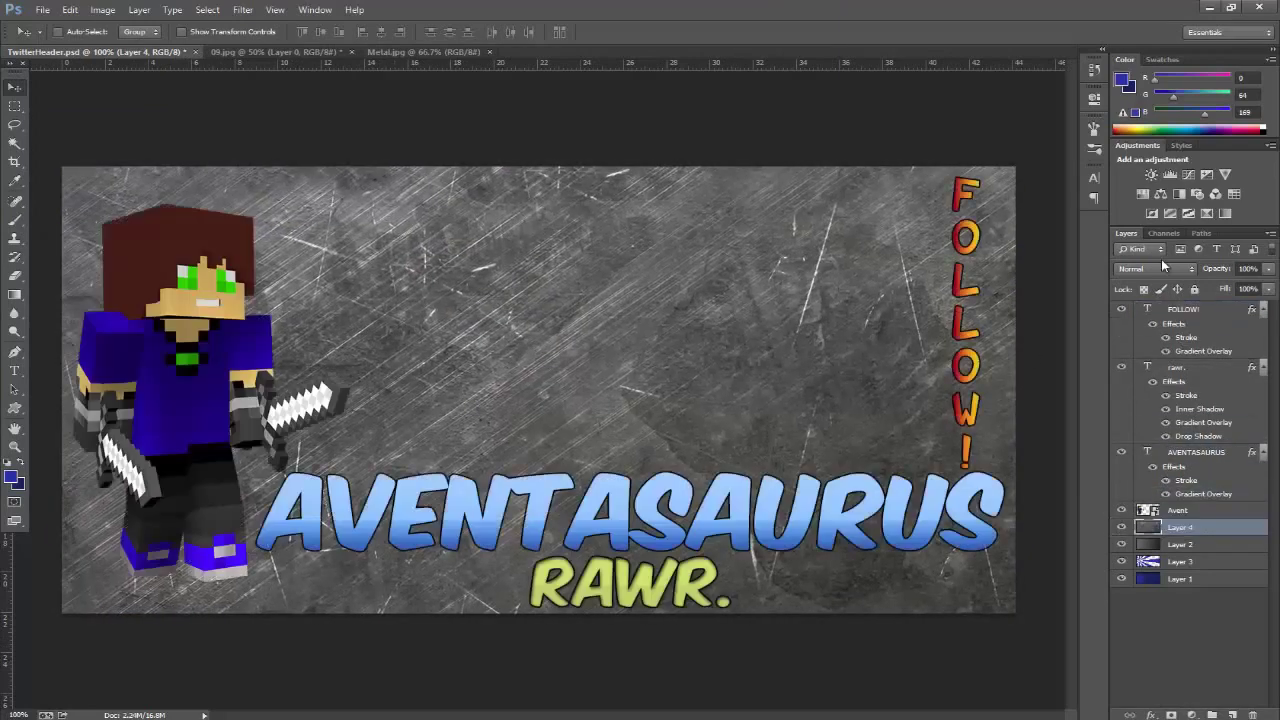
# - Try several blend modes on the scratched metal layer, settle on Color Dodge at 20% opacity, and deselect the layer
pyautogui.click(1161, 269)
pyautogui.click(1150, 324)
pyautogui.click(1155, 269)
pyautogui.click(1154, 426)
pyautogui.click(1180, 269)
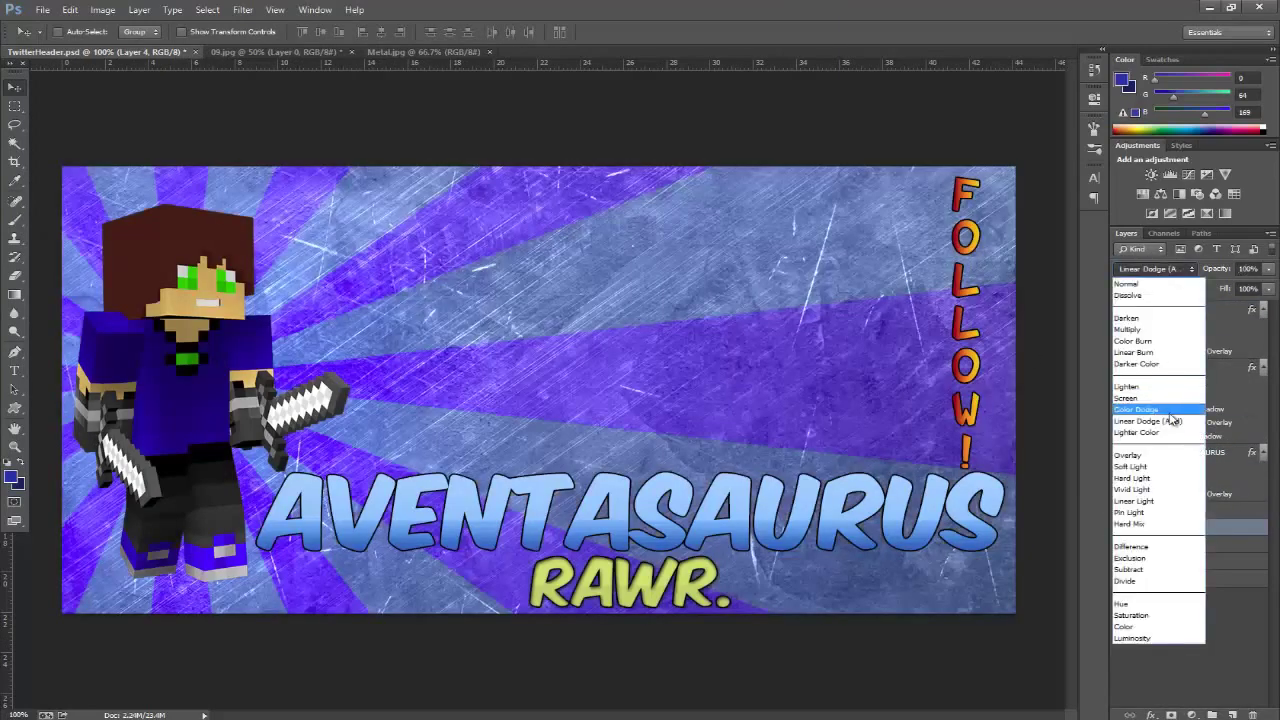
pyautogui.click(1170, 411)
pyautogui.write('20')
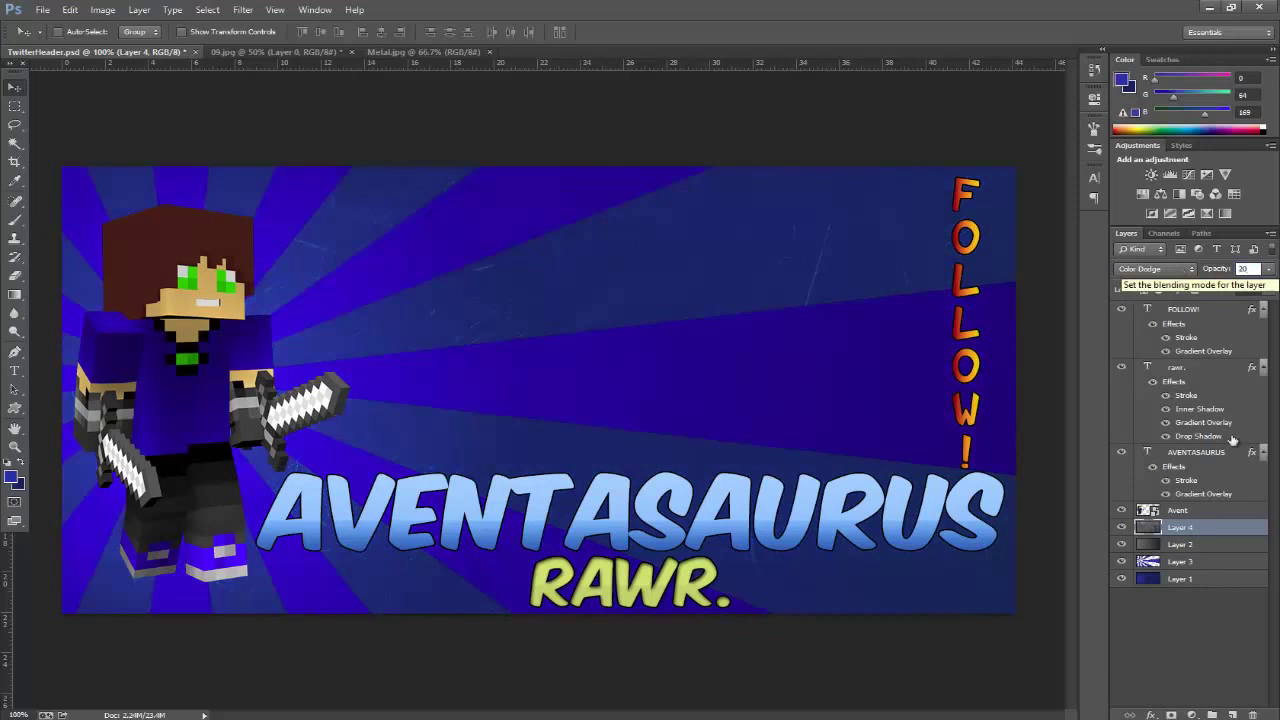
pyautogui.press('Return')
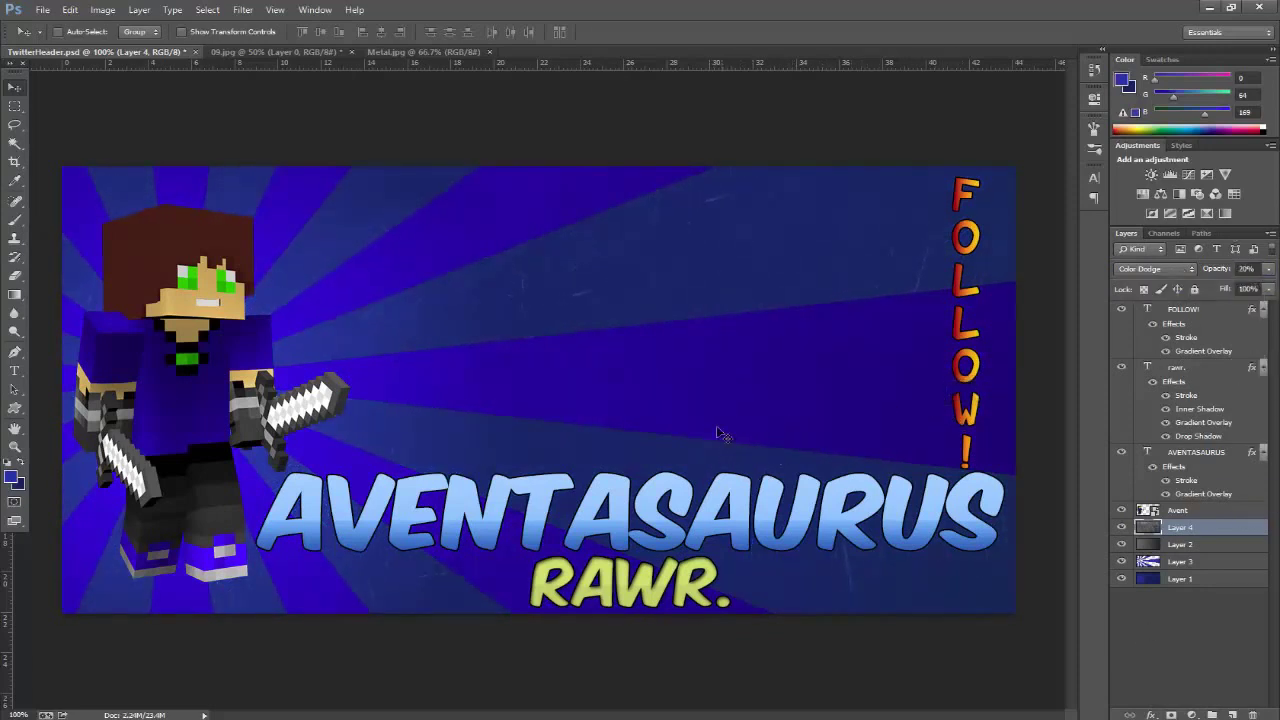
pyautogui.keyDown('ctrl'); pyautogui.click(1217, 530); pyautogui.keyUp('ctrl')
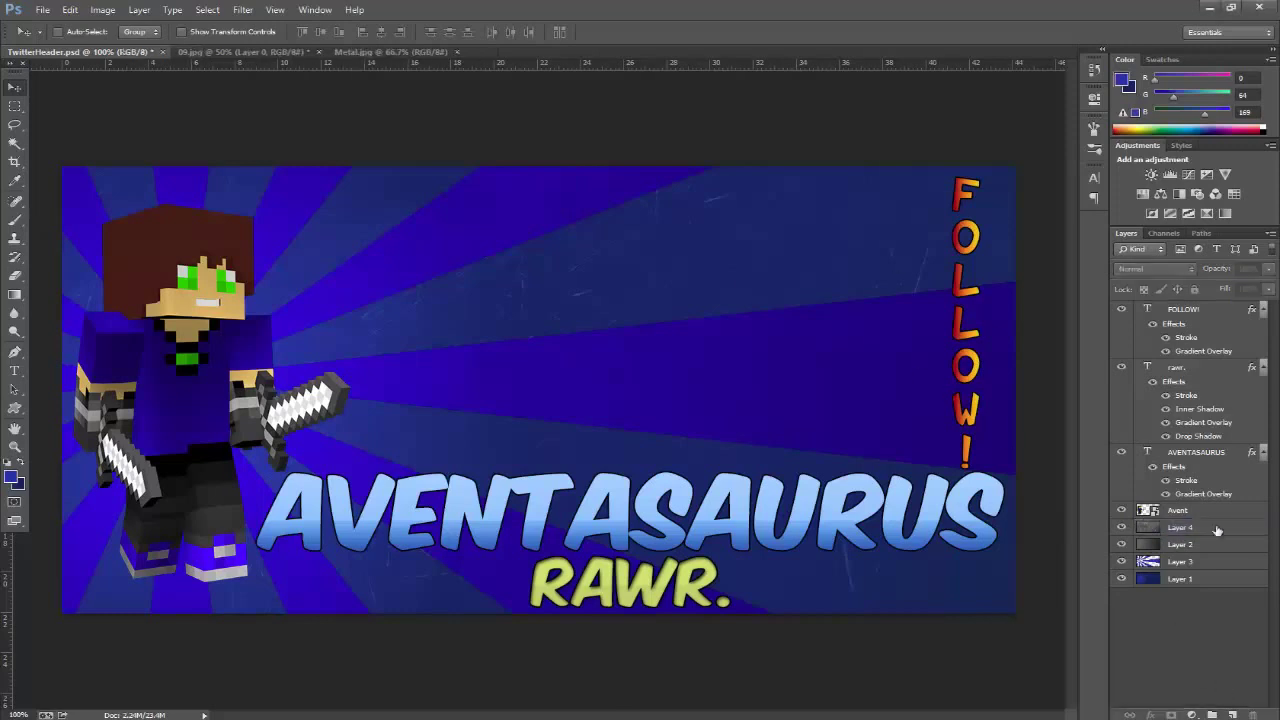
# - Place a horizontally flipped duplicate of the Avent character on the header's right side and nudge the FOLLOW! text right
pyautogui.click(1193, 513)
pyautogui.hotkey('ctrl', 'j')
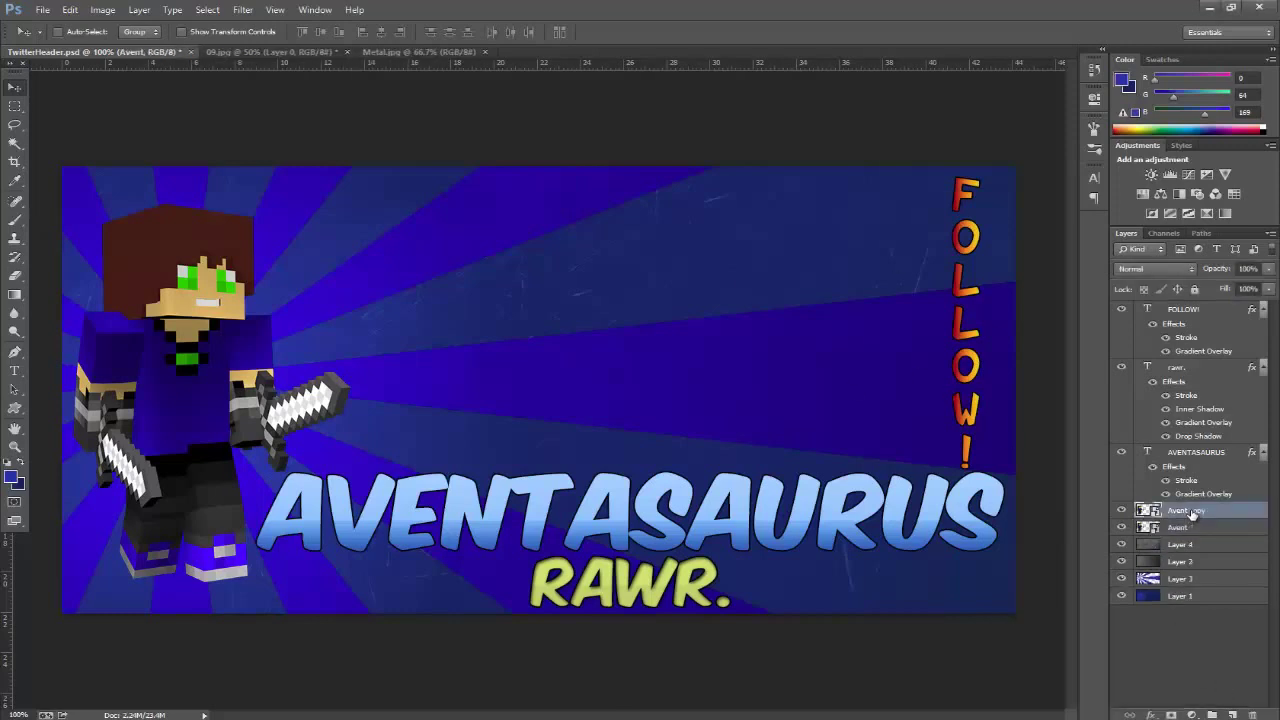
pyautogui.click(70, 10)
pyautogui.moveTo(209, 287)
pyautogui.click(377, 445)
pyautogui.moveTo(275, 437); pyautogui.dragTo(1020, 434)
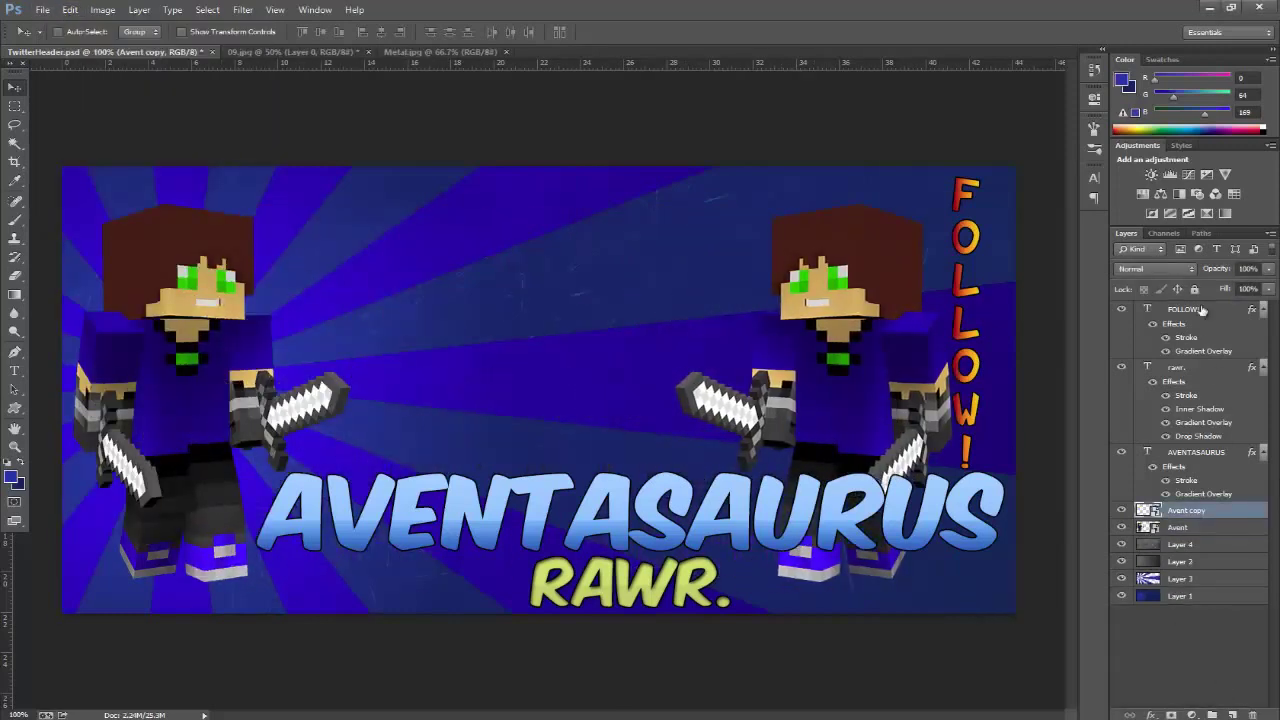
pyautogui.click(1203, 310)
pyautogui.hotkey('shift', 'Right')
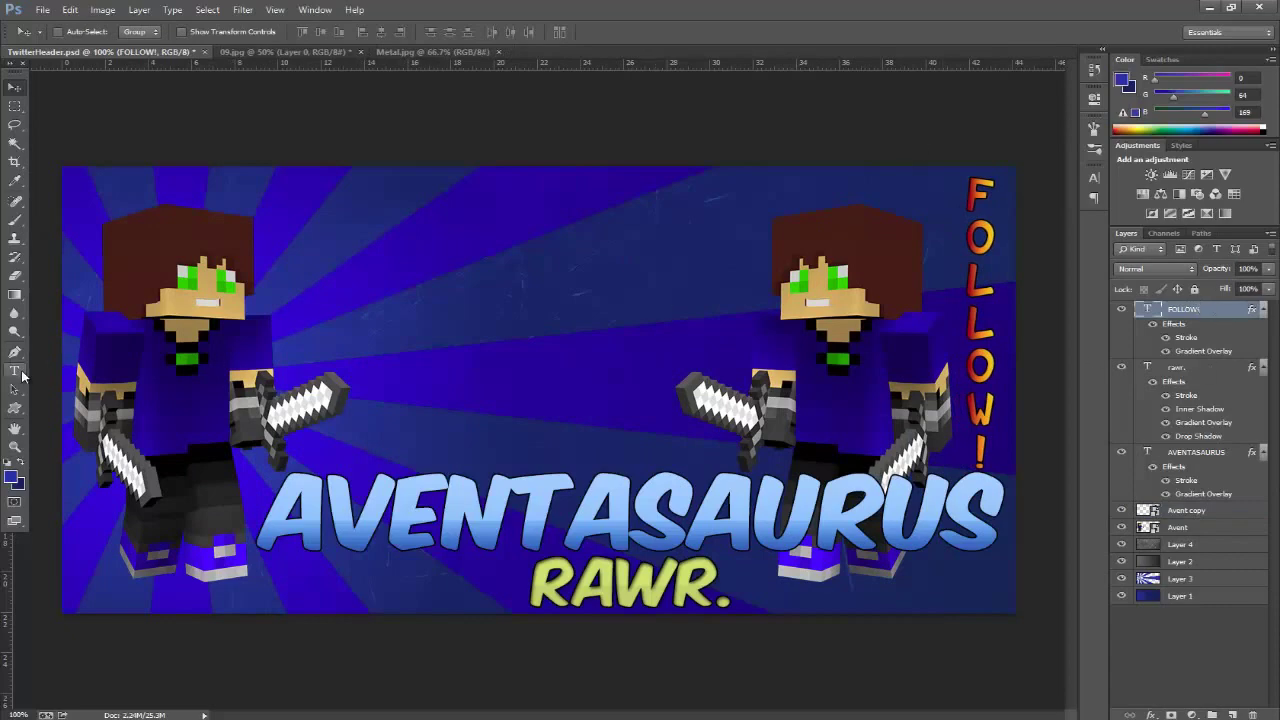
# - Open Optical flare basic (10).png from the Flares folder and copy it into the header as the topmost layer
pyautogui.click(43, 9)
pyautogui.click(58, 42)
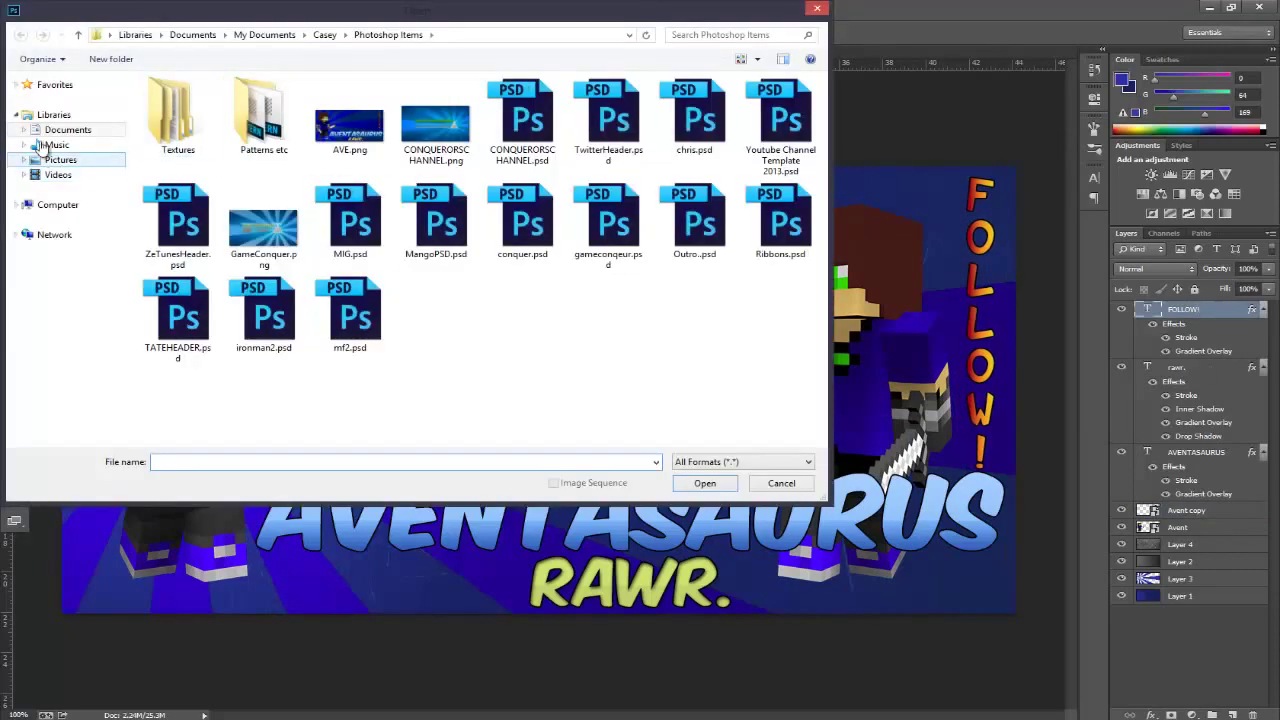
pyautogui.doubleClick(263, 115)
pyautogui.doubleClick(771, 108)
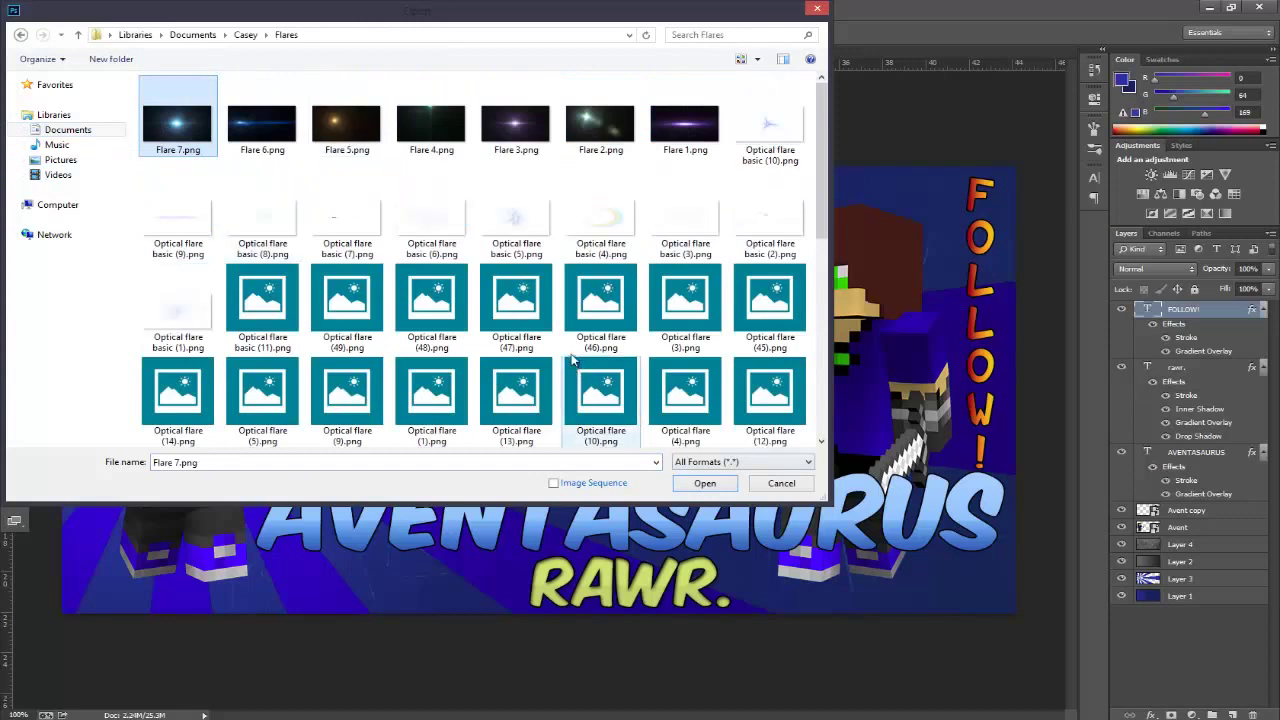
pyautogui.doubleClick(770, 122)
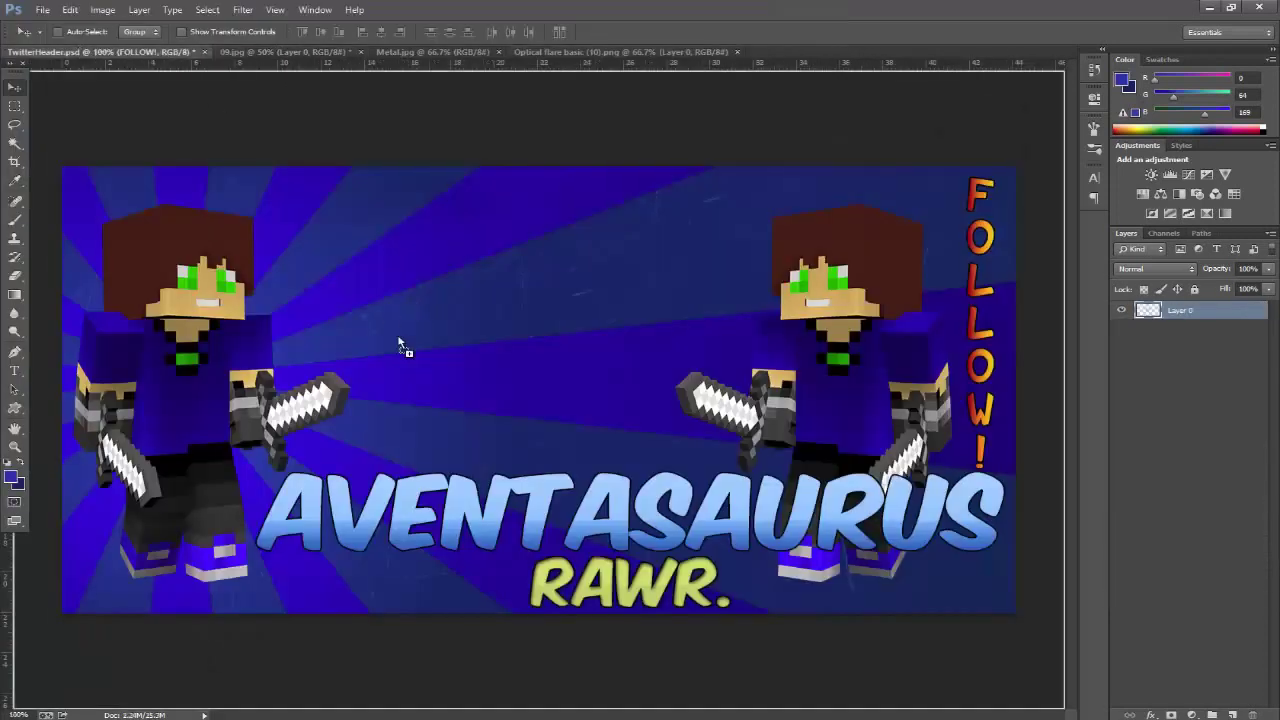
pyautogui.moveTo(398, 338); pyautogui.dragTo(398, 341)
pyautogui.moveTo(398, 341); pyautogui.dragTo(315, 500)
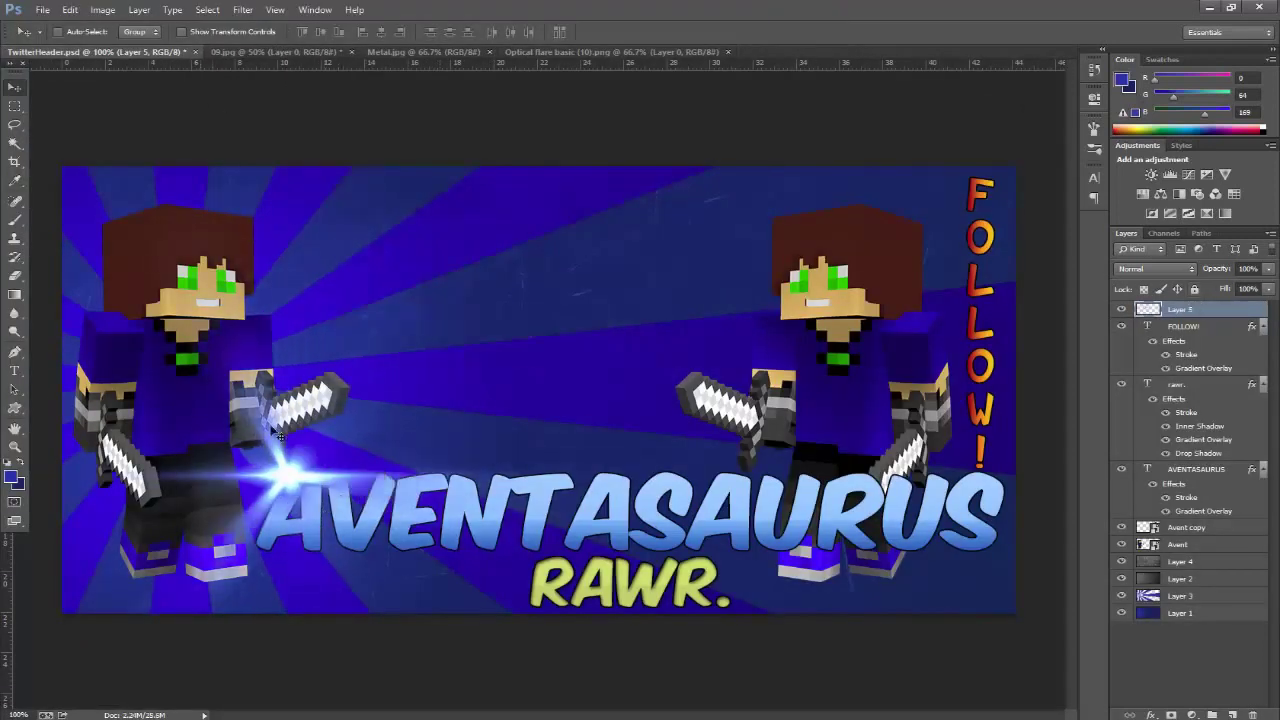
# - Shrink the flare, position it on the first A of AVENTASAURUS, and set its blend mode to Screen
pyautogui.hotkey('ctrl', 't')
pyautogui.moveTo(708, 147); pyautogui.dragTo(577, 264)
pyautogui.press('Return')
pyautogui.moveTo(325, 503); pyautogui.dragTo(383, 452)
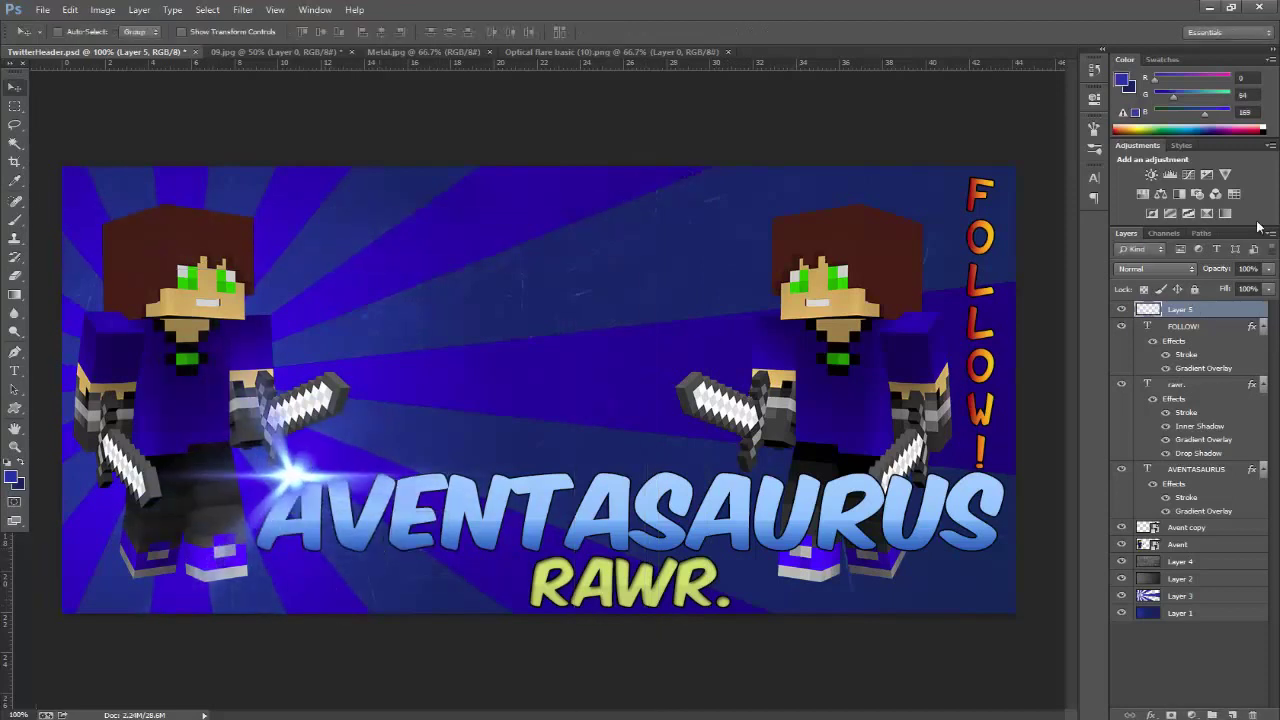
pyautogui.click(1155, 268)
pyautogui.click(1150, 402)
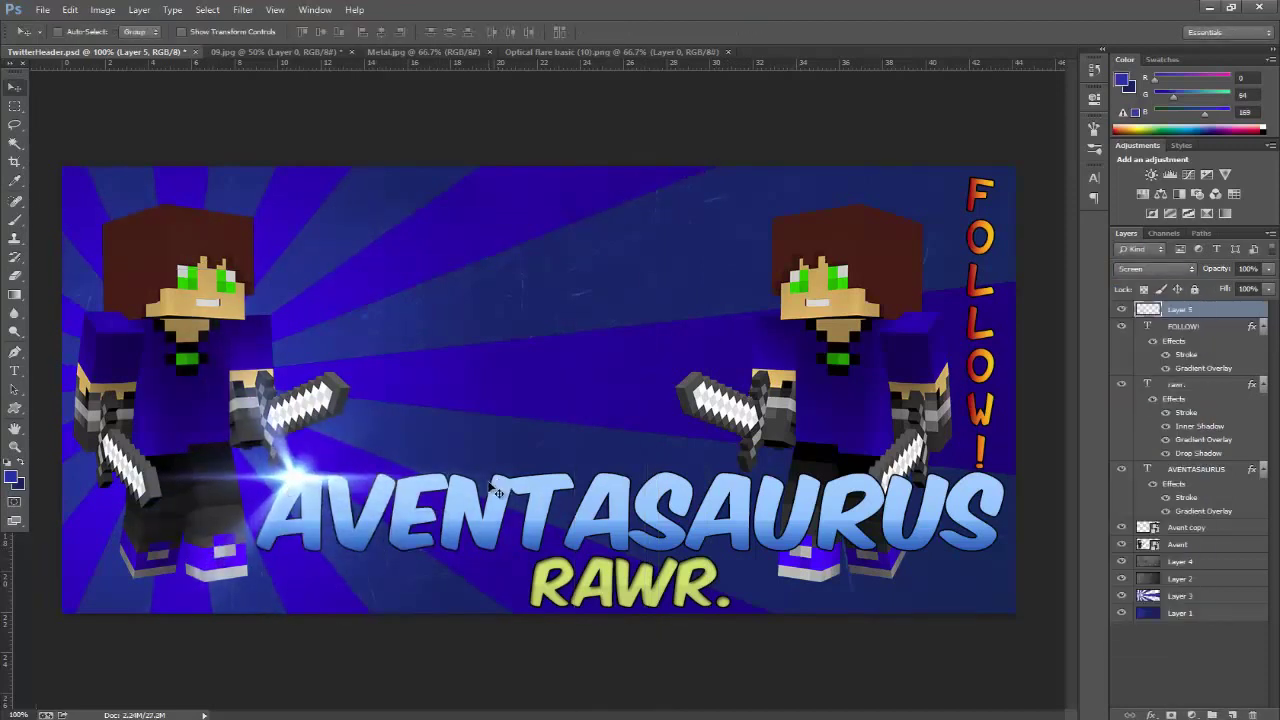
# - Try a much smaller copy of the flare around the right character's sword and chest, and delete the copy
pyautogui.moveTo(304, 483)
pyautogui.mouseDown()
pyautogui.moveTo(337, 371)
pyautogui.moveTo(326, 365)
pyautogui.moveTo(274, 514)
pyautogui.moveTo(304, 482)
pyautogui.mouseUp()
pyautogui.hotkey('ctrl', 'j')
pyautogui.moveTo(623, 463); pyautogui.dragTo(952, 348)
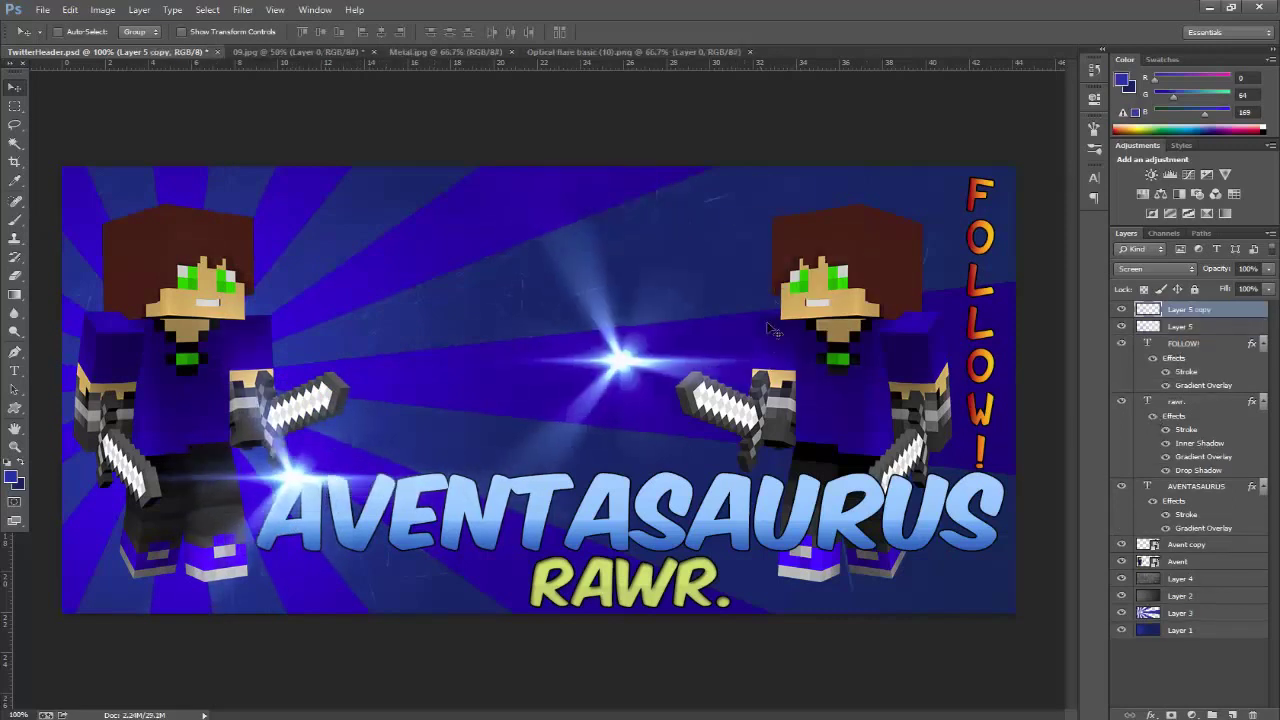
pyautogui.hotkey('ctrl', 't')
pyautogui.moveTo(962, 98); pyautogui.dragTo(529, 416)
pyautogui.press('Return')
pyautogui.moveTo(528, 557); pyautogui.dragTo(715, 422)
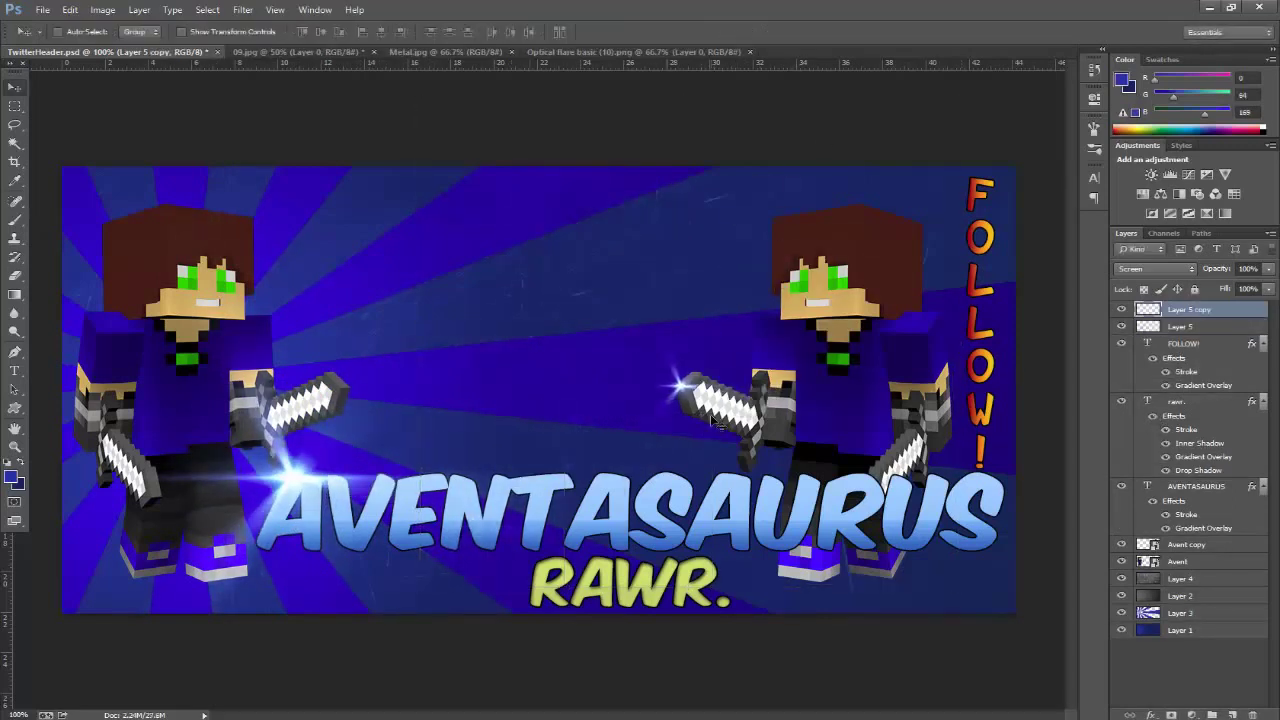
pyautogui.moveTo(705, 373); pyautogui.dragTo(820, 345)
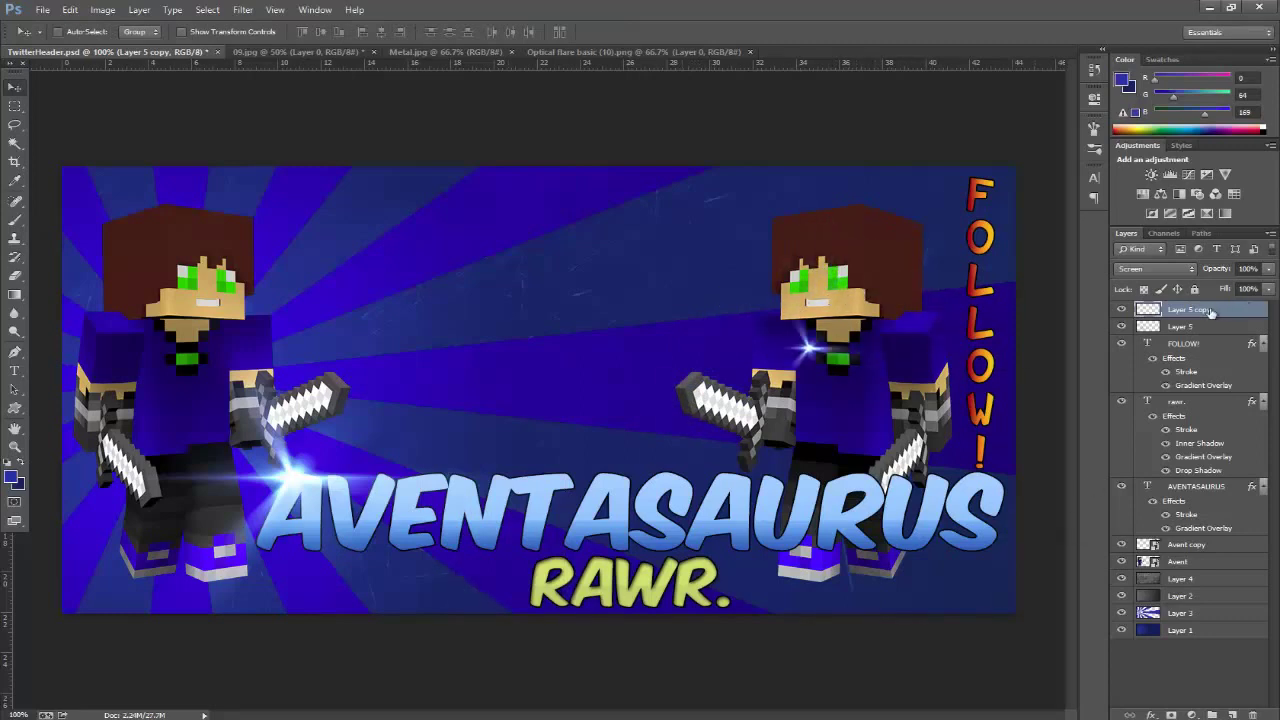
pyautogui.press('Delete')
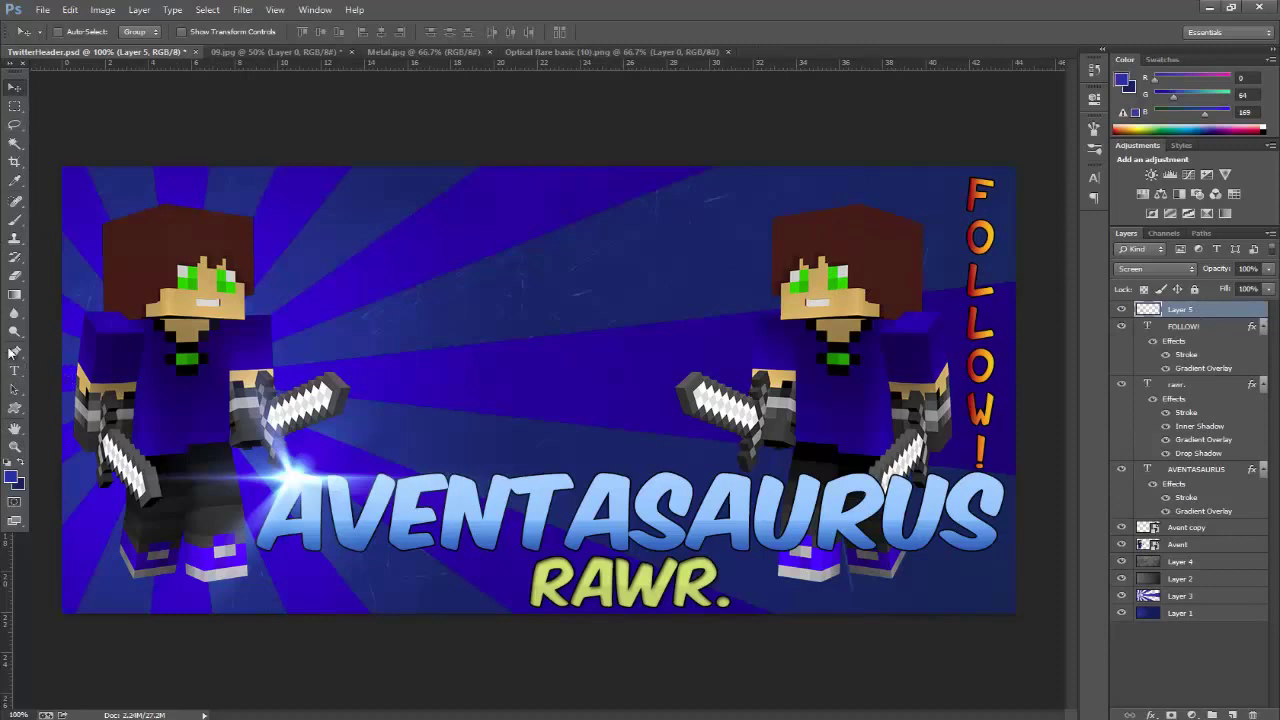
# - Load a smoke brush set and stamp its 1412 px brush on a new layer directly above Layer 1
pyautogui.click(16, 372)
pyautogui.click(1185, 613)
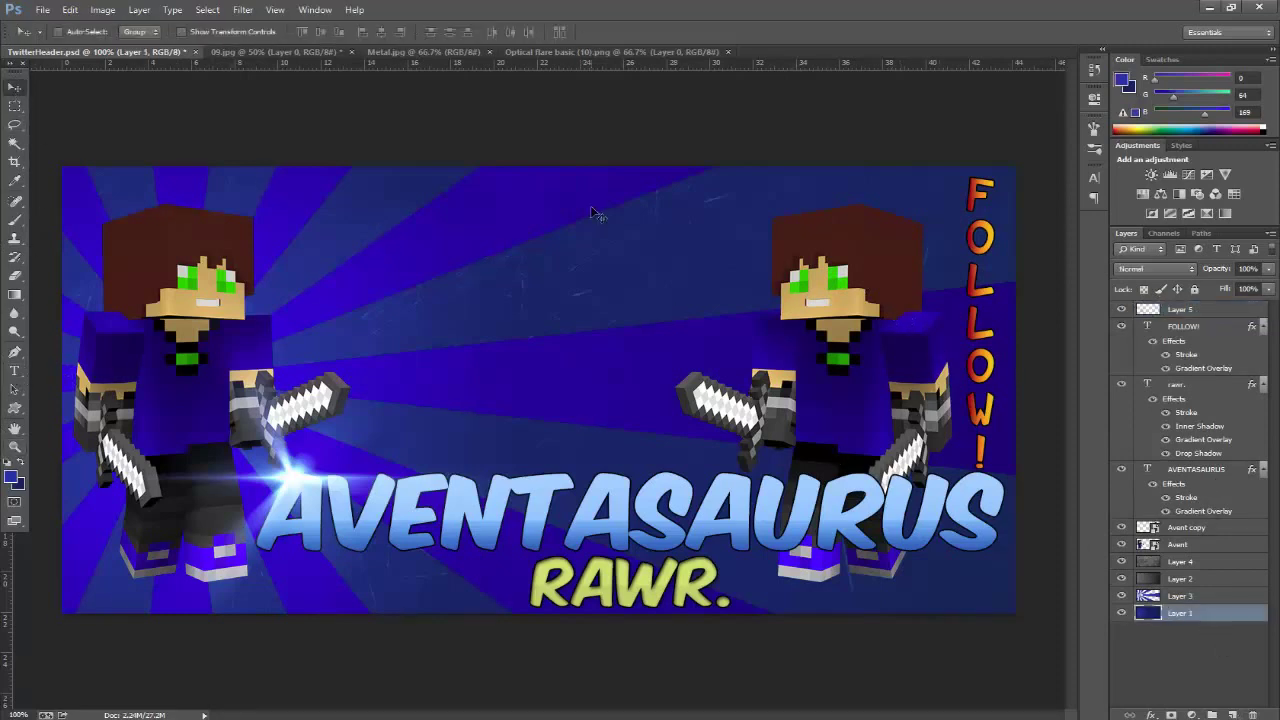
pyautogui.click(13, 218)
pyautogui.click(78, 32)
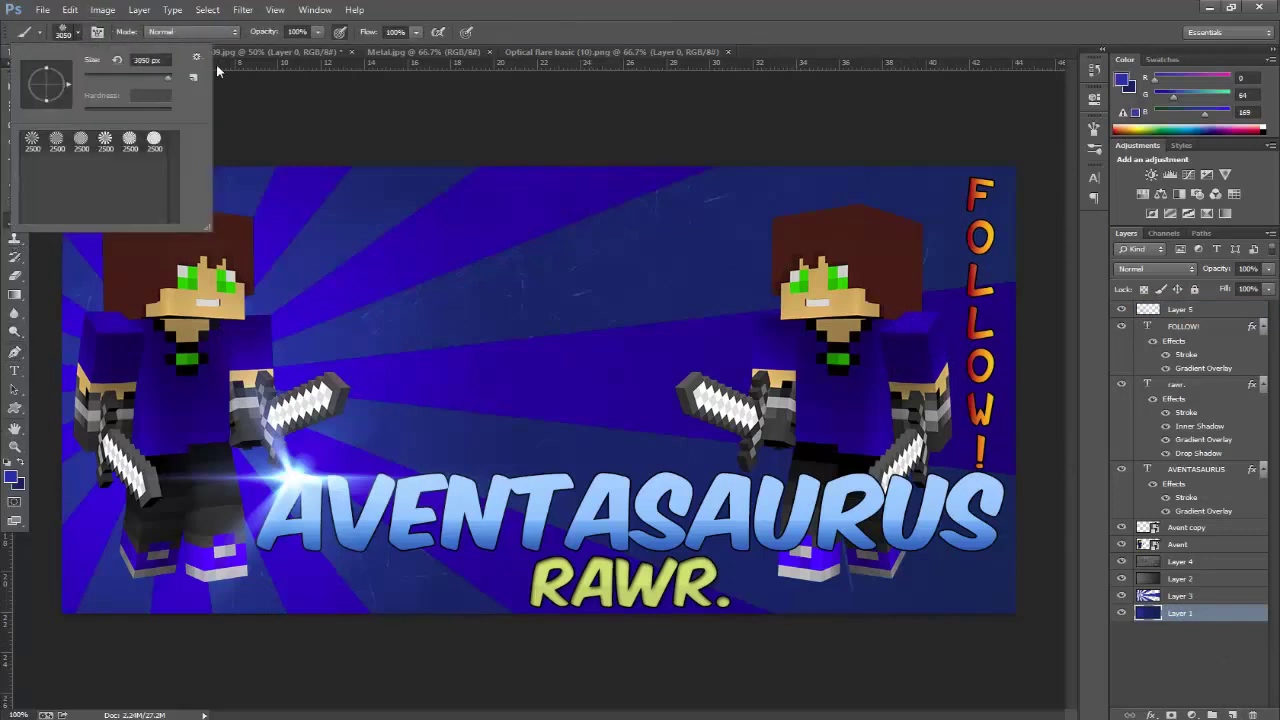
pyautogui.click(196, 58)
pyautogui.click(331, 508)
pyautogui.click(583, 281)
pyautogui.doubleClick(110, 211)
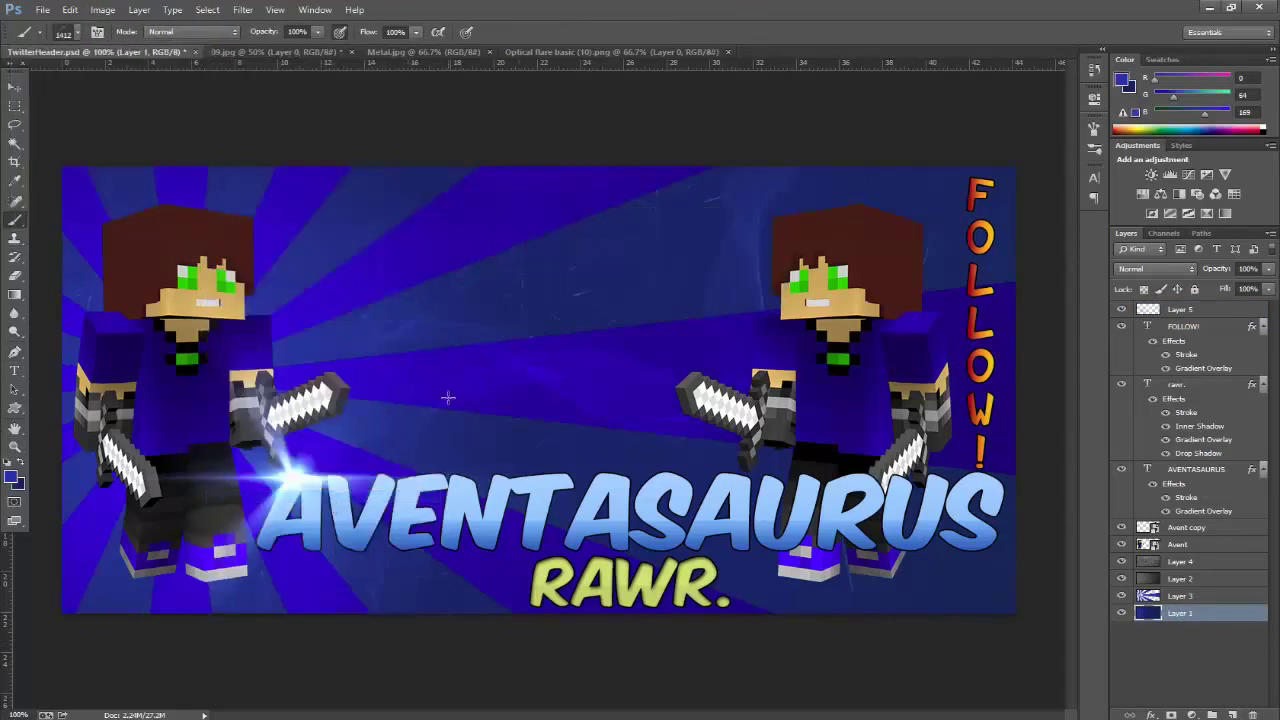
pyautogui.click(1231, 715)
pyautogui.click(296, 302)
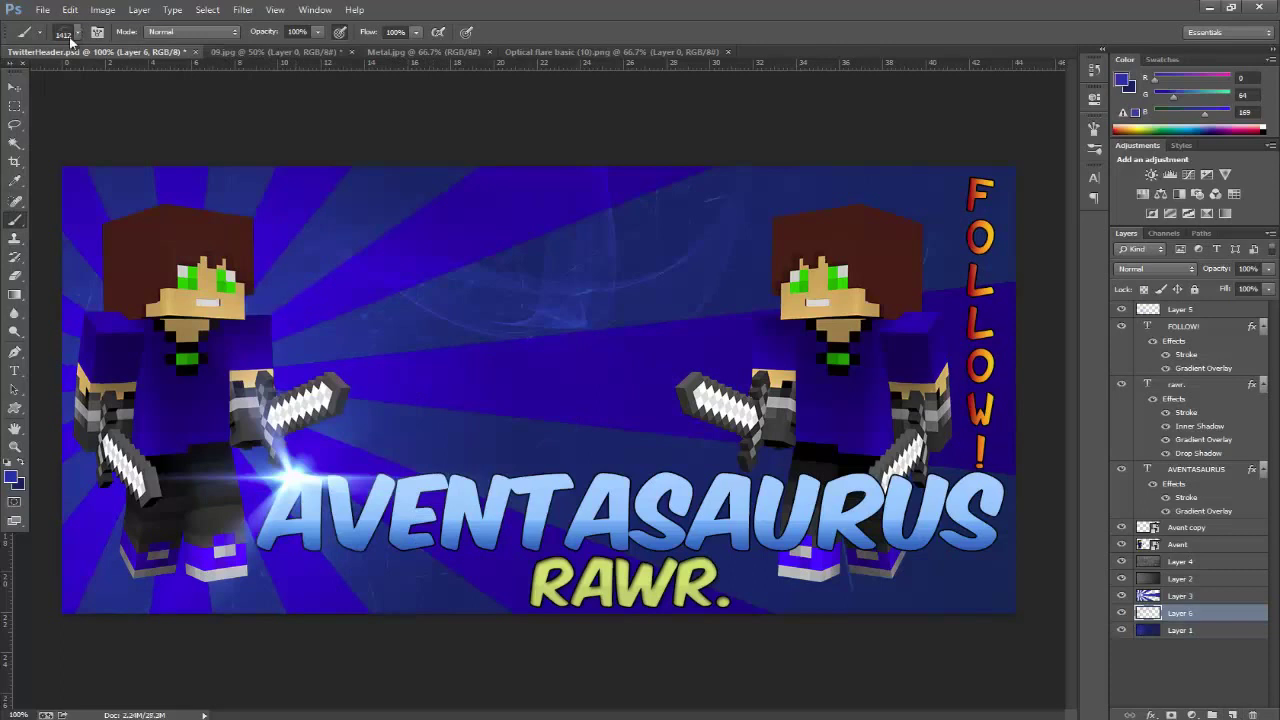
# - Stamp more wispy smoke across the background on Layer 6 with other brushes from the set, including 937, 836 and 849 px
pyautogui.click(71, 38)
pyautogui.doubleClick(131, 212)
pyautogui.click(72, 36)
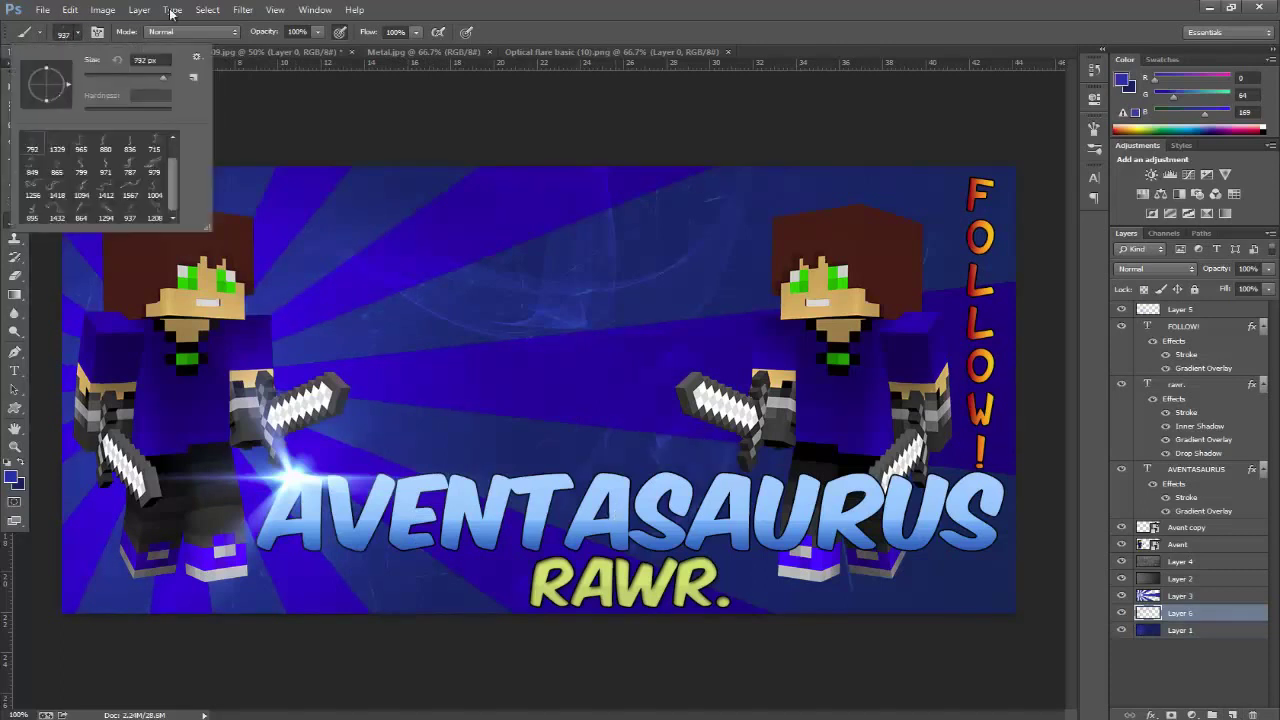
pyautogui.doubleClick(154, 209)
pyautogui.click(73, 35)
pyautogui.doubleClick(132, 210)
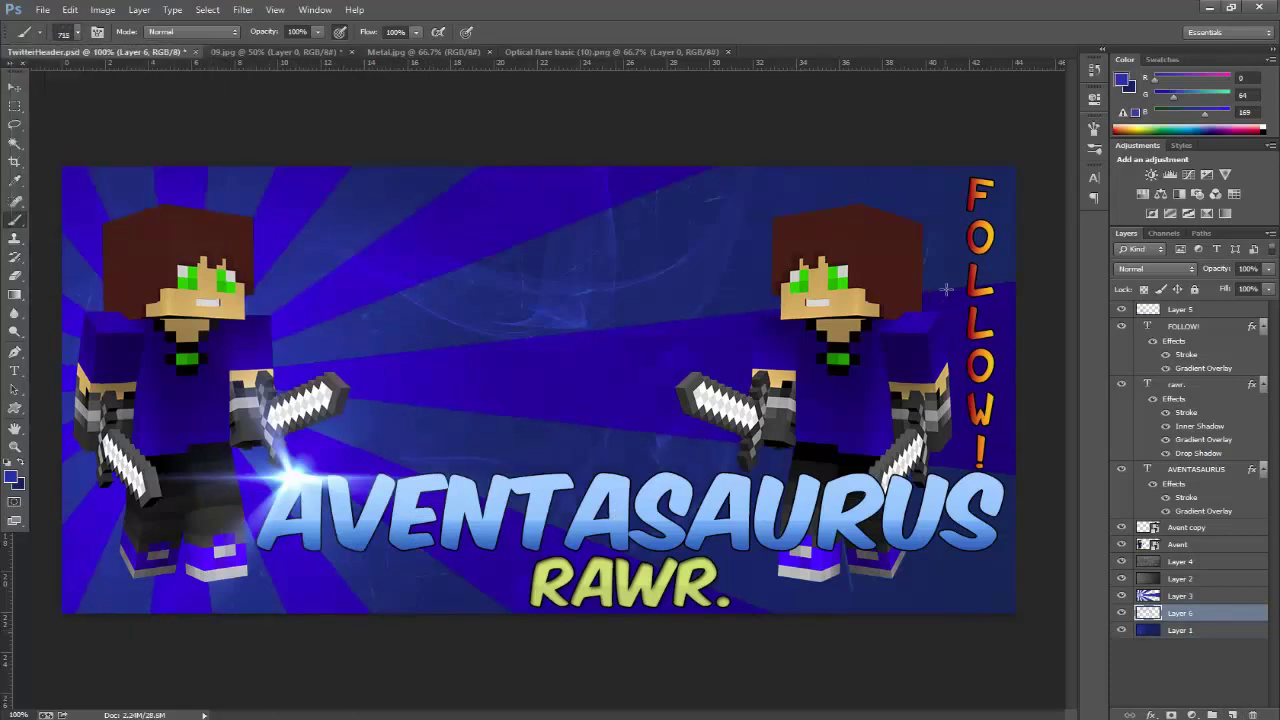
pyautogui.click(946, 286)
pyautogui.click(71, 33)
pyautogui.doubleClick(173, 156)
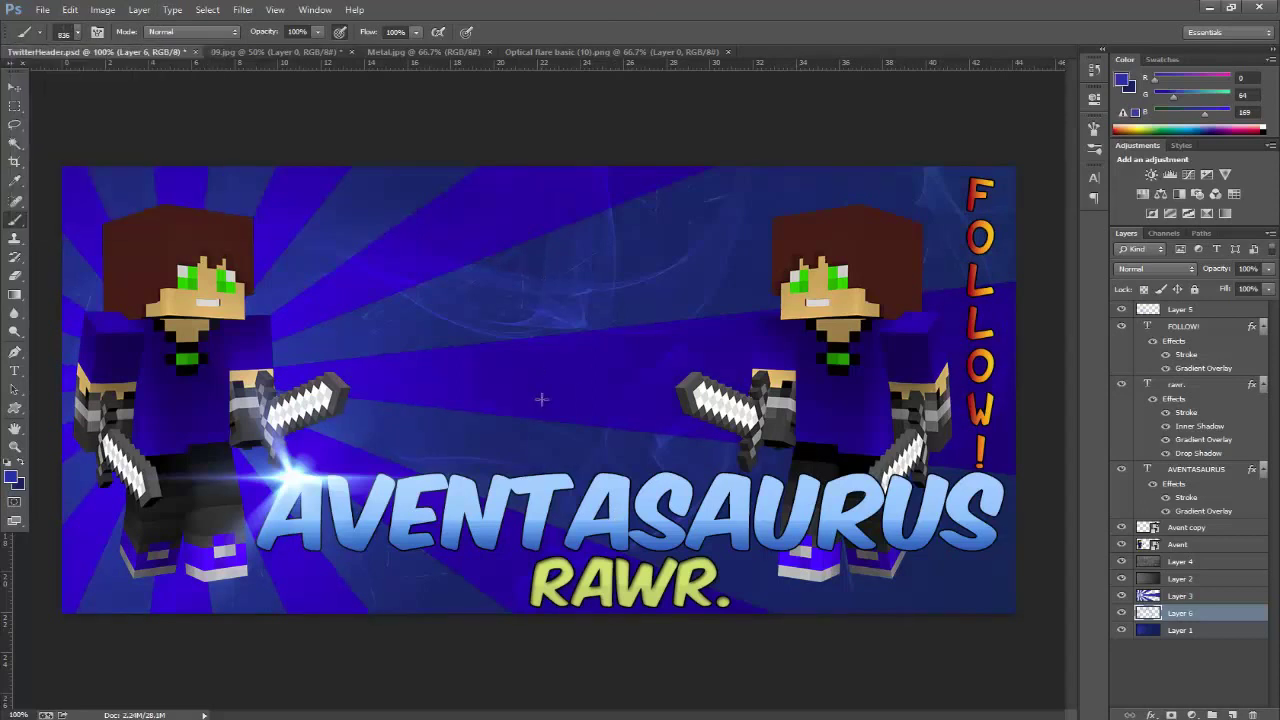
pyautogui.click(75, 33)
pyautogui.doubleClick(32, 179)
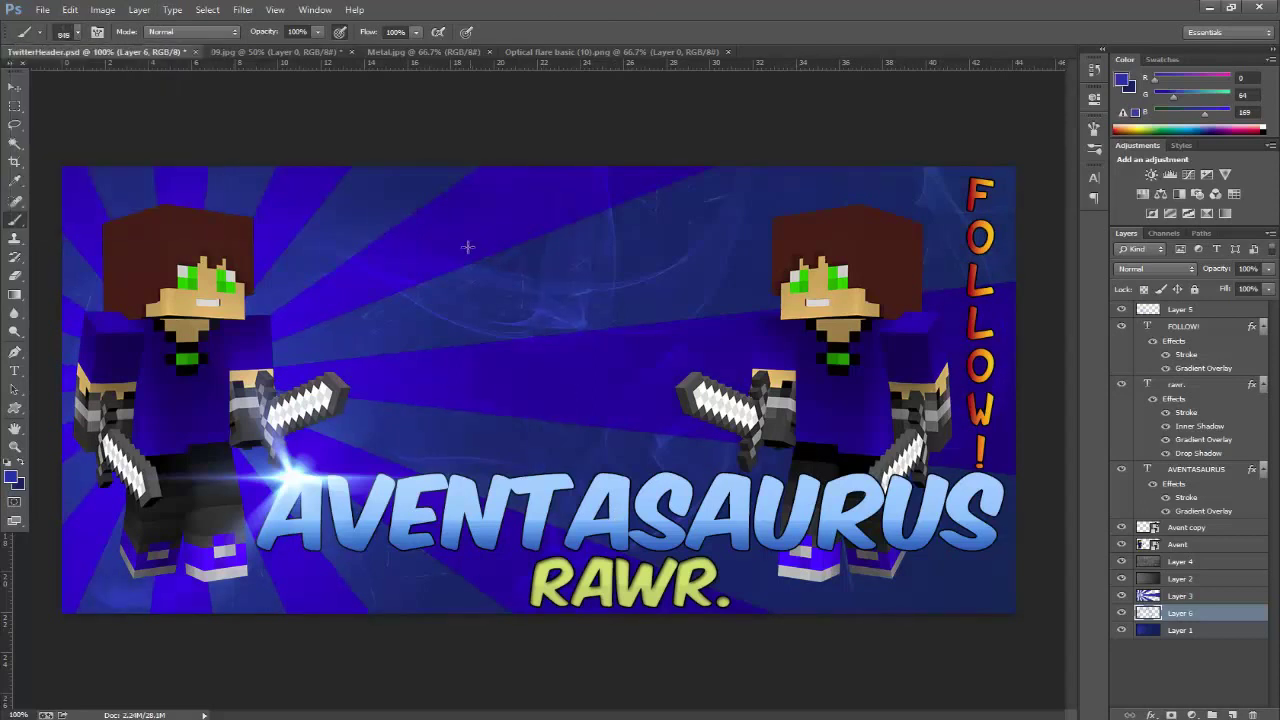
# - Try the 544 px brush from the 10_Splatter_Grunge brush set
pyautogui.click(71, 32)
pyautogui.click(196, 57)
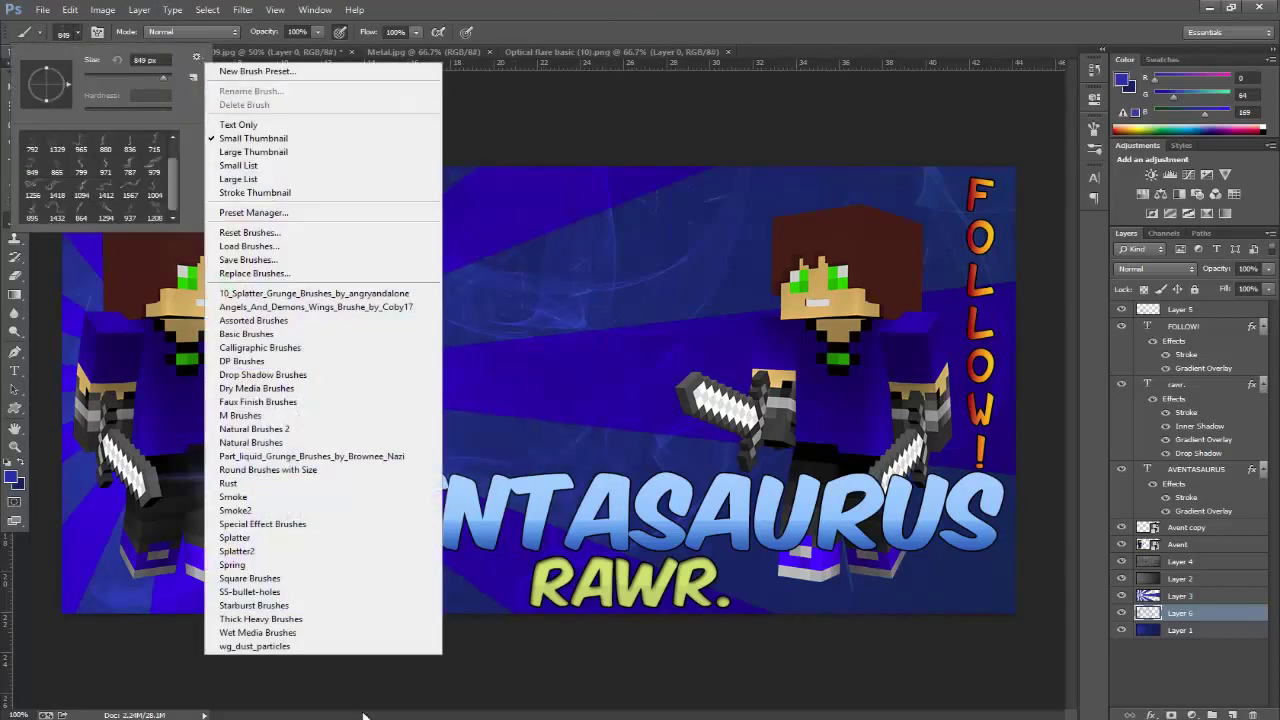
pyautogui.click(361, 293)
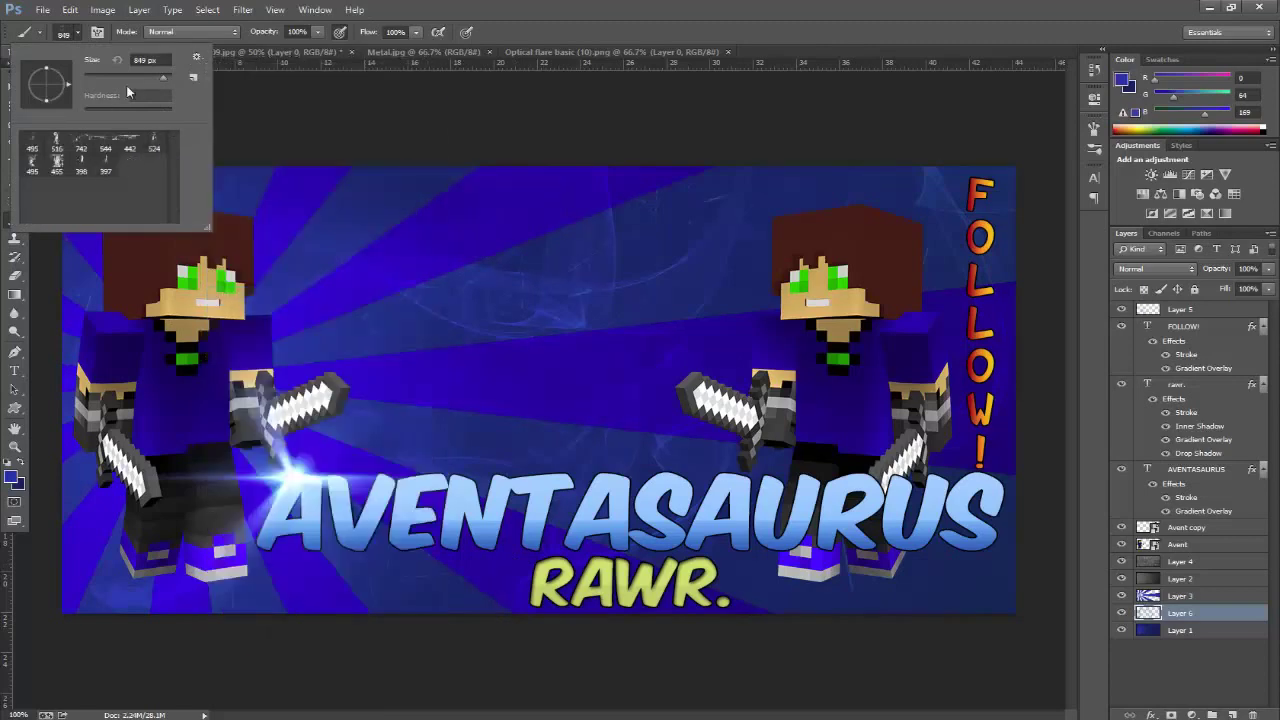
pyautogui.click(196, 57)
pyautogui.click(77, 142)
pyautogui.doubleClick(77, 142)
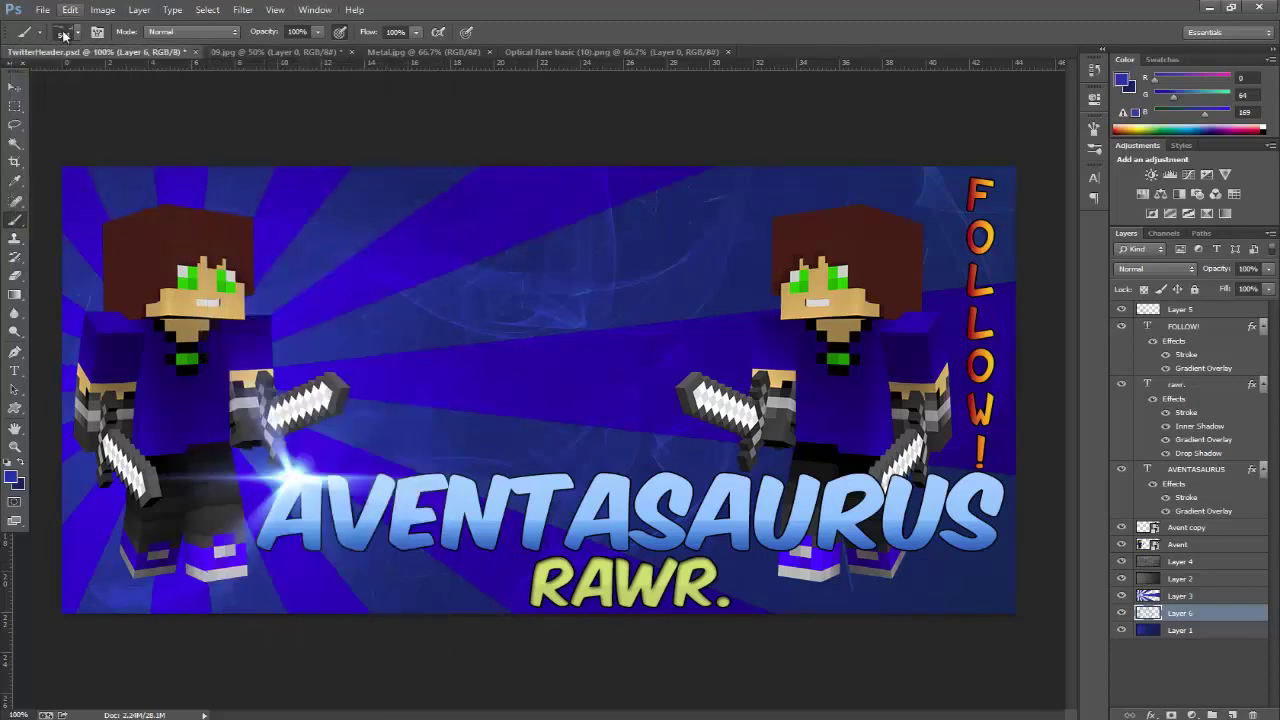
# - Load another smoke brush set and stamp cloudy texture over the background on Layer 6 with its 426 px brush
pyautogui.click(71, 32)
pyautogui.click(196, 57)
pyautogui.click(320, 522)
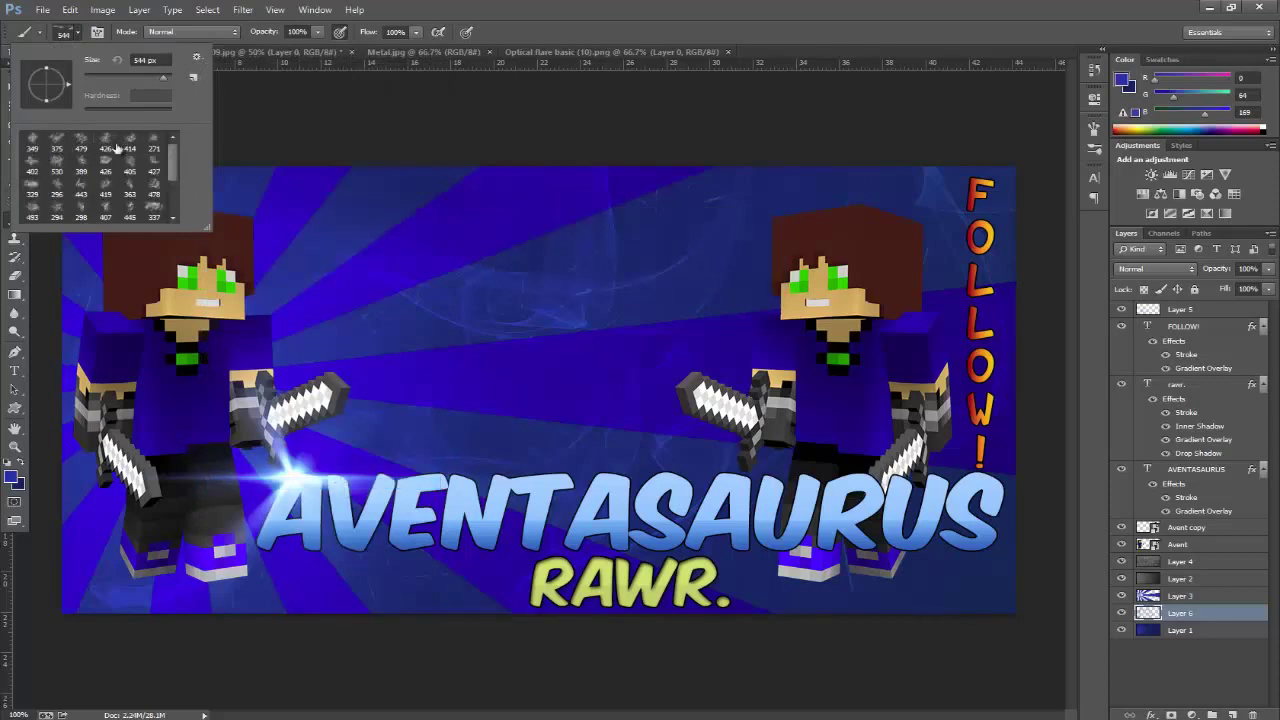
pyautogui.doubleClick(120, 151)
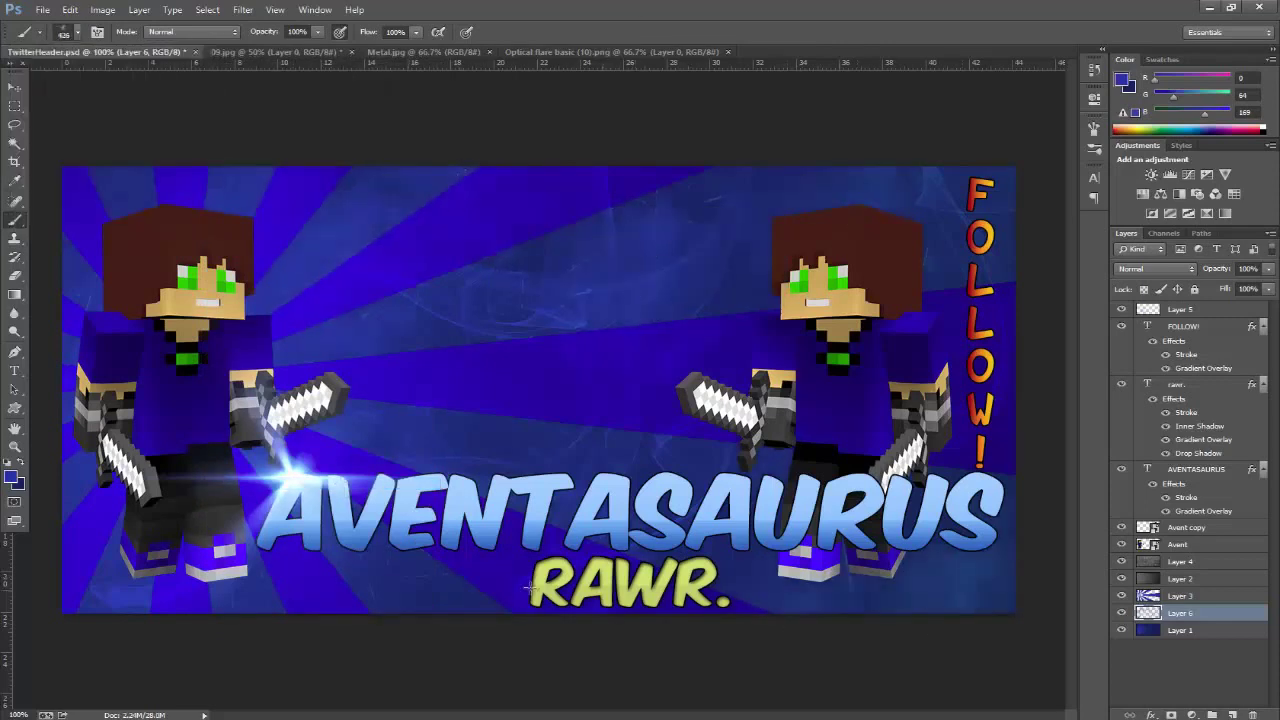
pyautogui.click(462, 331)
pyautogui.hotkey('ctrl', 'z')
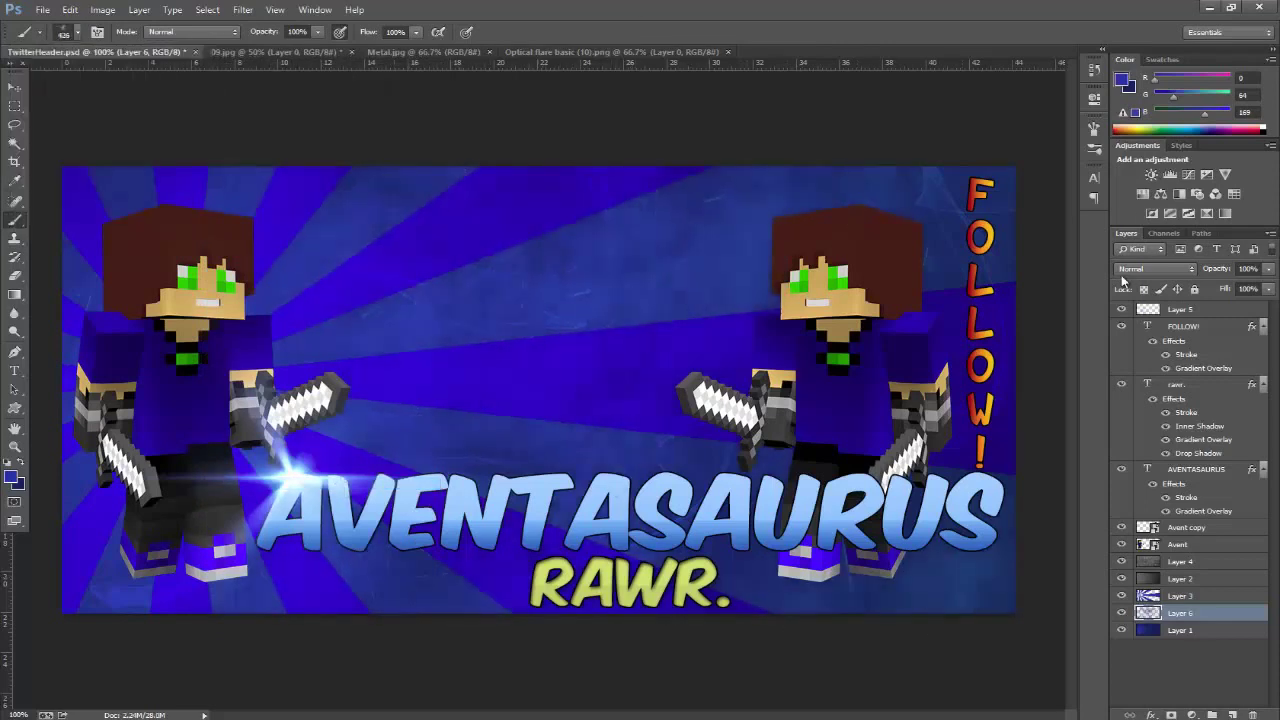
# - Try blend modes on the smoke layer, settle on Soft Light, and set its opacity to 50%
pyautogui.scroll(-12, 1124, 279)
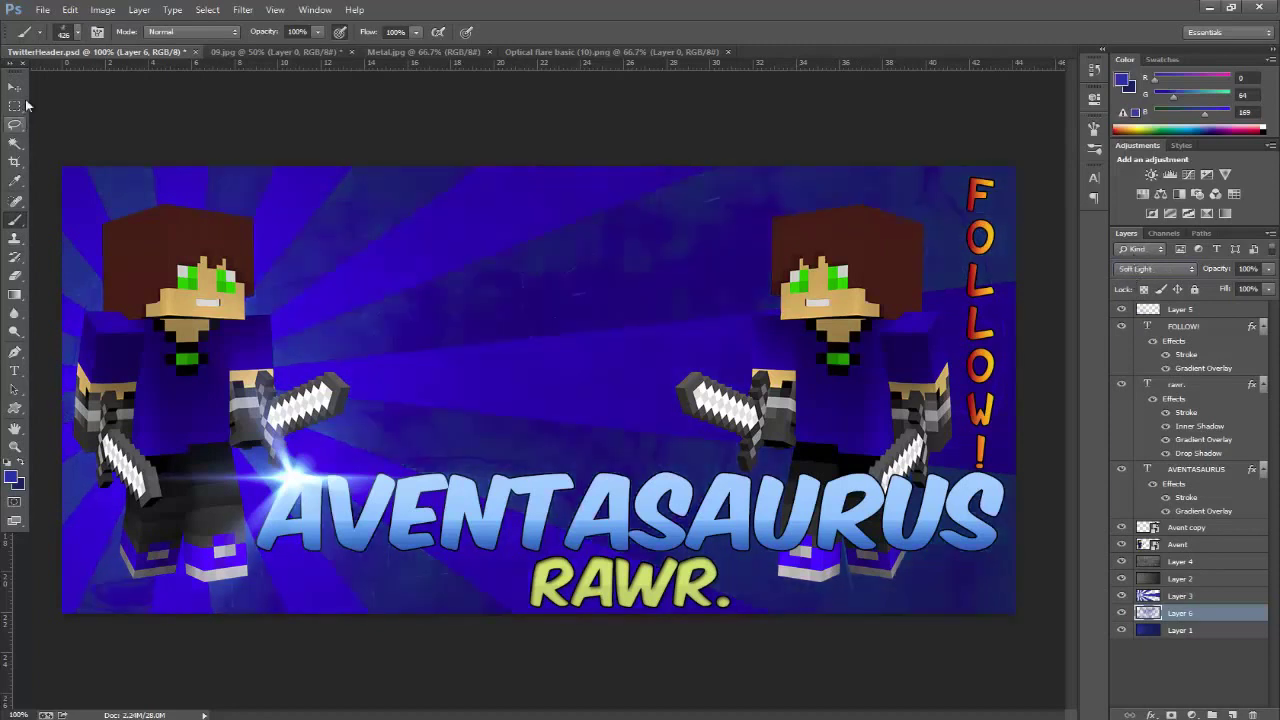
pyautogui.click(15, 88)
pyautogui.moveTo(1256, 269); pyautogui.dragTo(1071, 274)
pyautogui.write('50')
pyautogui.moveTo(430, 390); pyautogui.dragTo(455, 430)
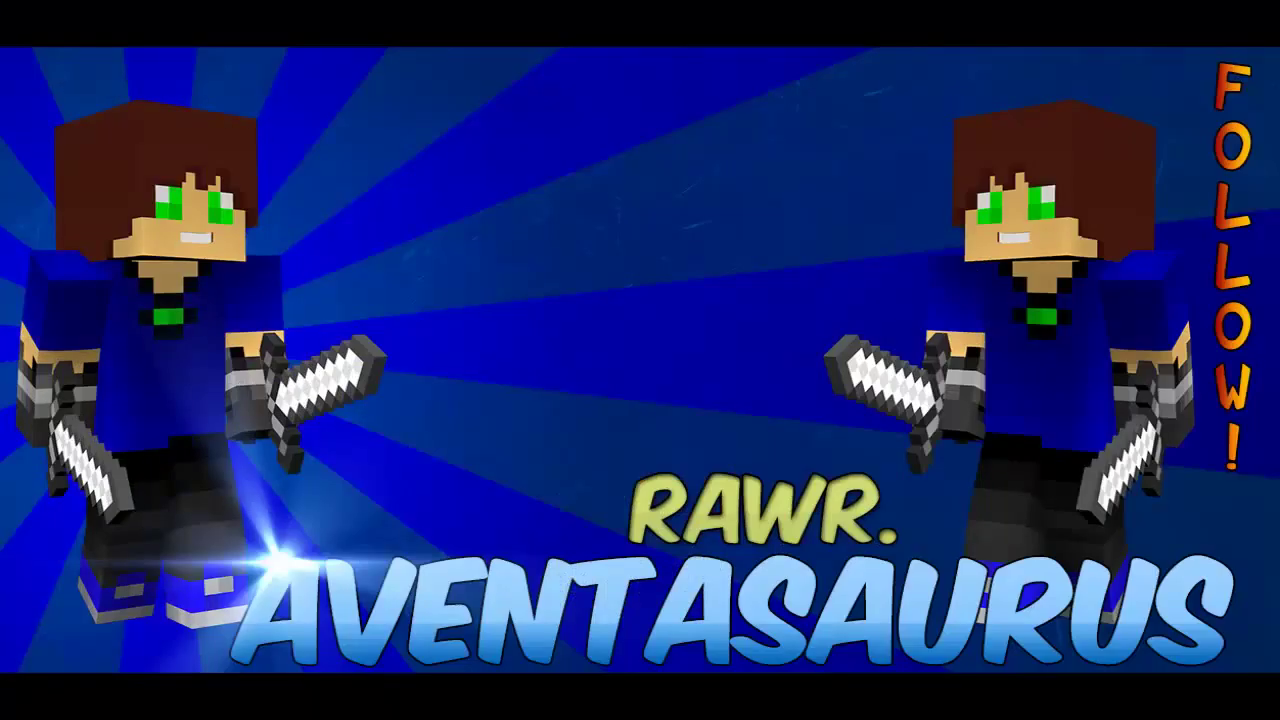